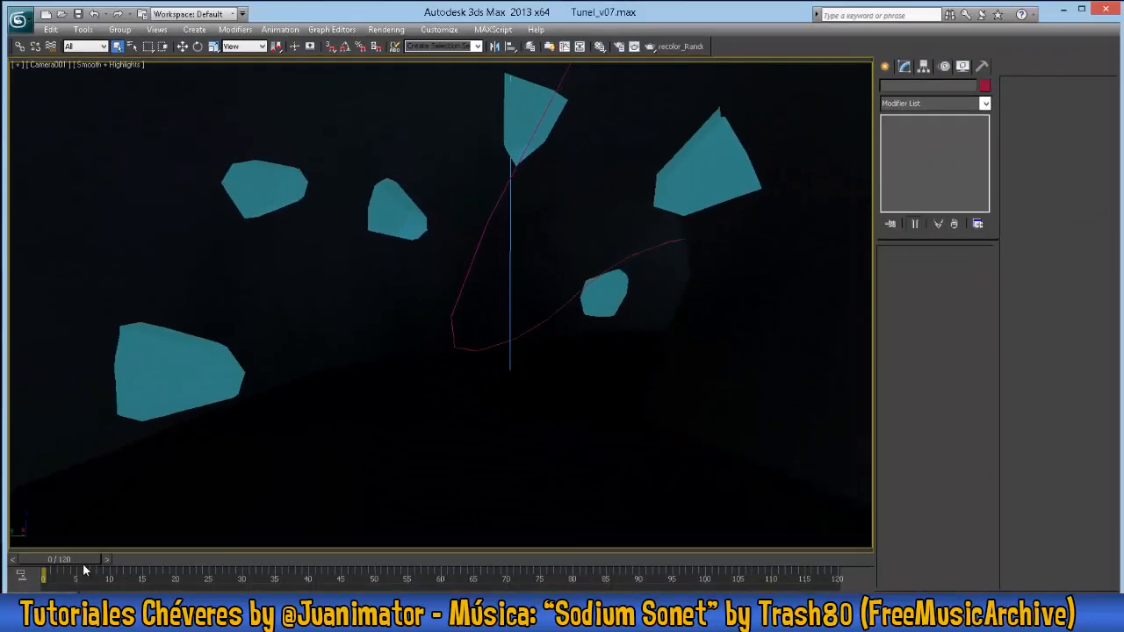
- Go to frame 37 of the animation and create a Gravity force space warp in the scene
drag(87, 562, 368, 599)
drag(337, 559, 294, 560)
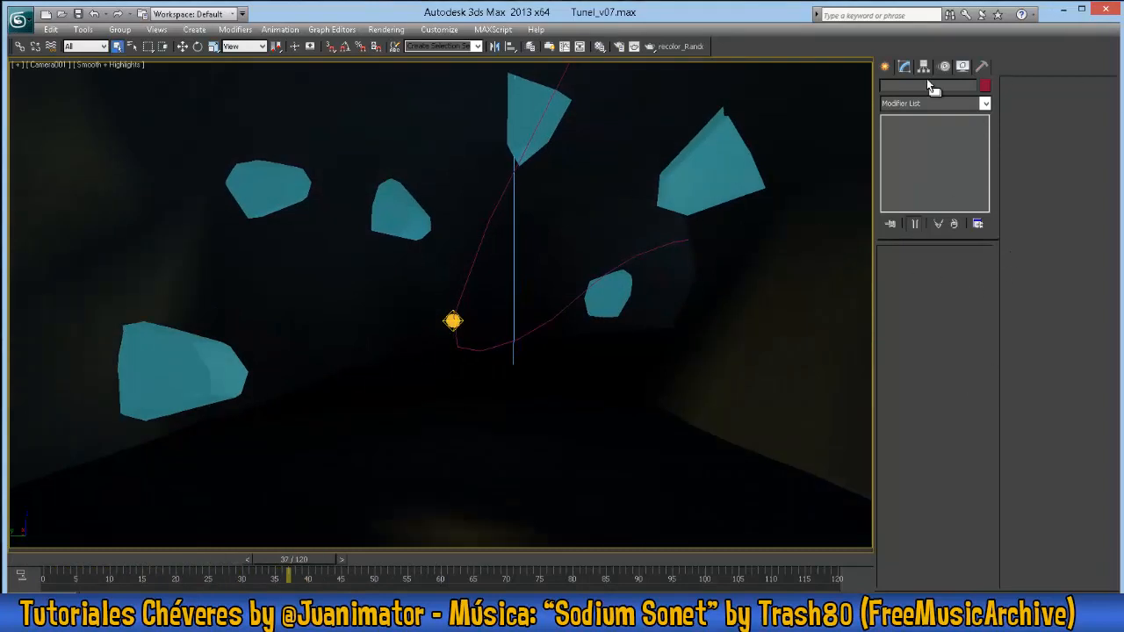
click(886, 68)
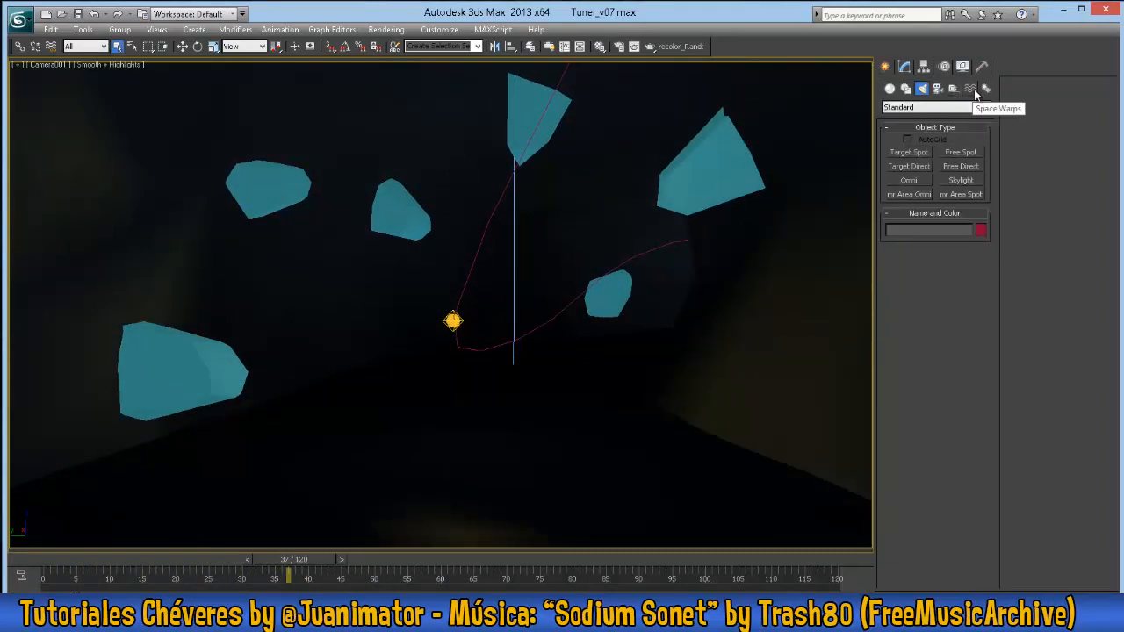
click(970, 89)
click(924, 107)
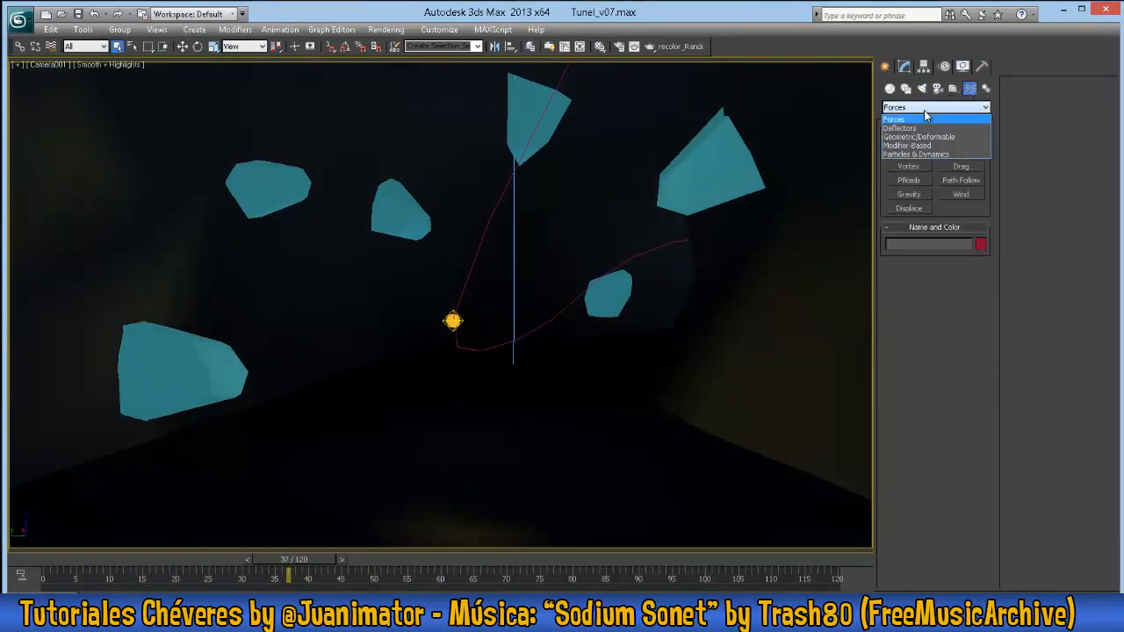
click(926, 116)
click(909, 194)
drag(566, 442, 637, 343)
- Move the gravity icon away from the tunnel to a clear spot beside the ground plane
key(w)
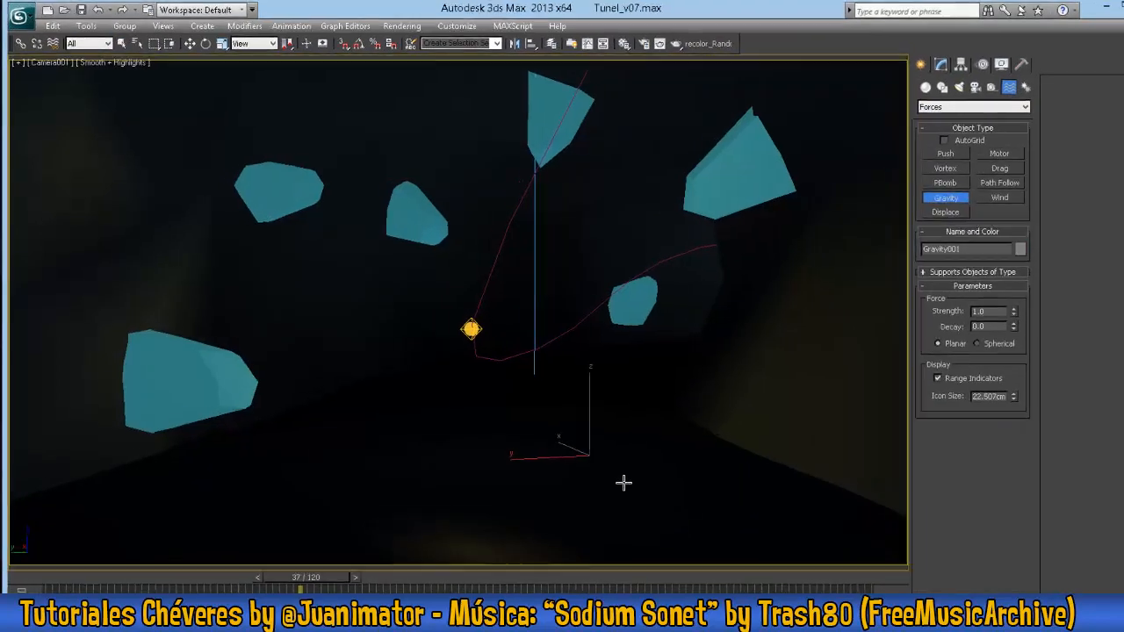
key(alt+w)
alt+middle_drag(653, 401, 680, 469)
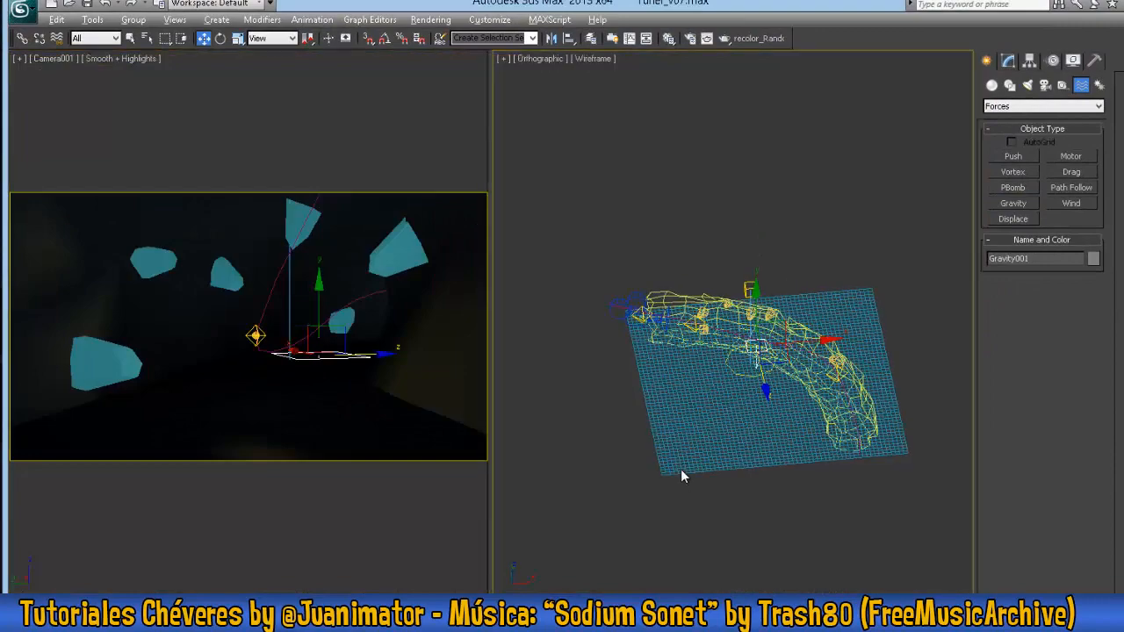
drag(779, 335, 655, 385)
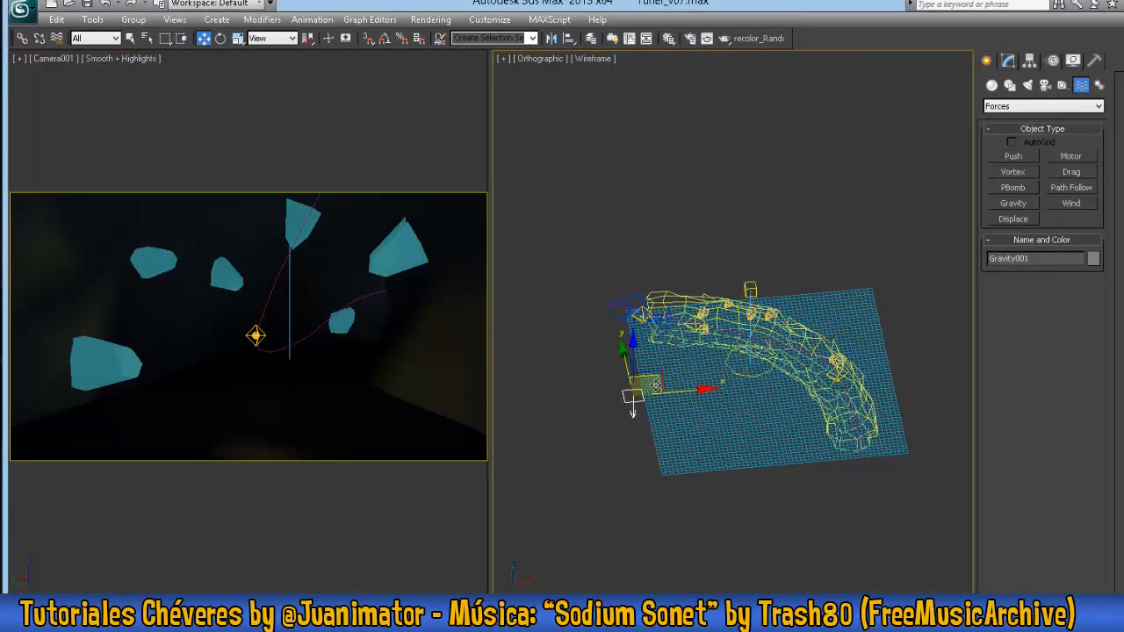
alt+middle_drag(655, 384, 847, 377)
- Set the gravity's Strength to 0.5 and rename it Gravedad
click(1007, 61)
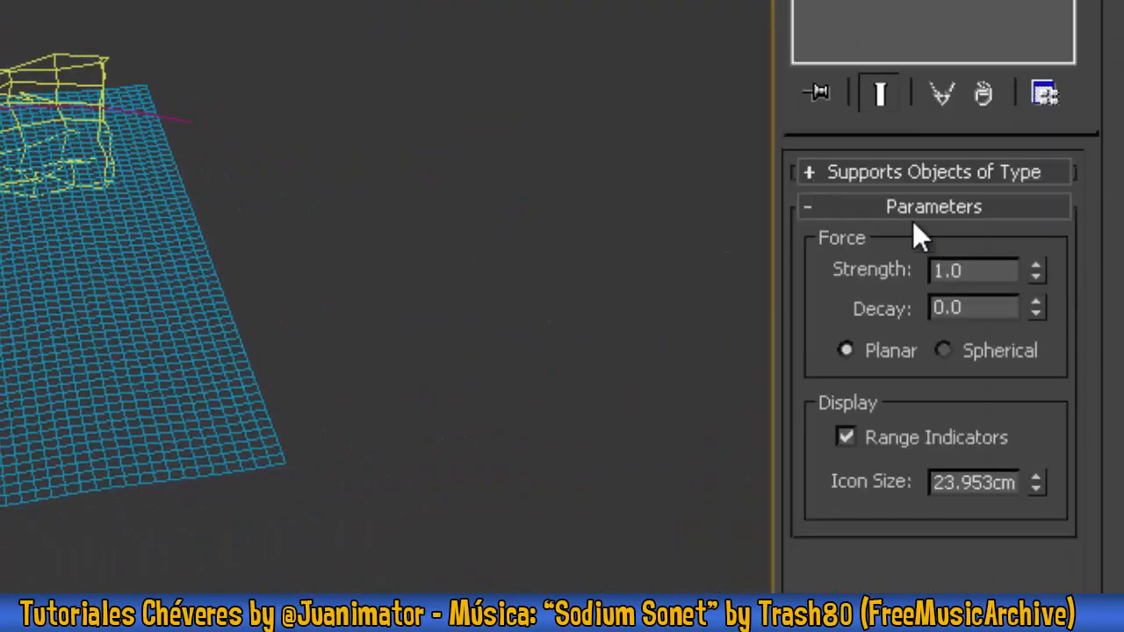
double_click(1001, 266)
text(.5)
key(Tab)
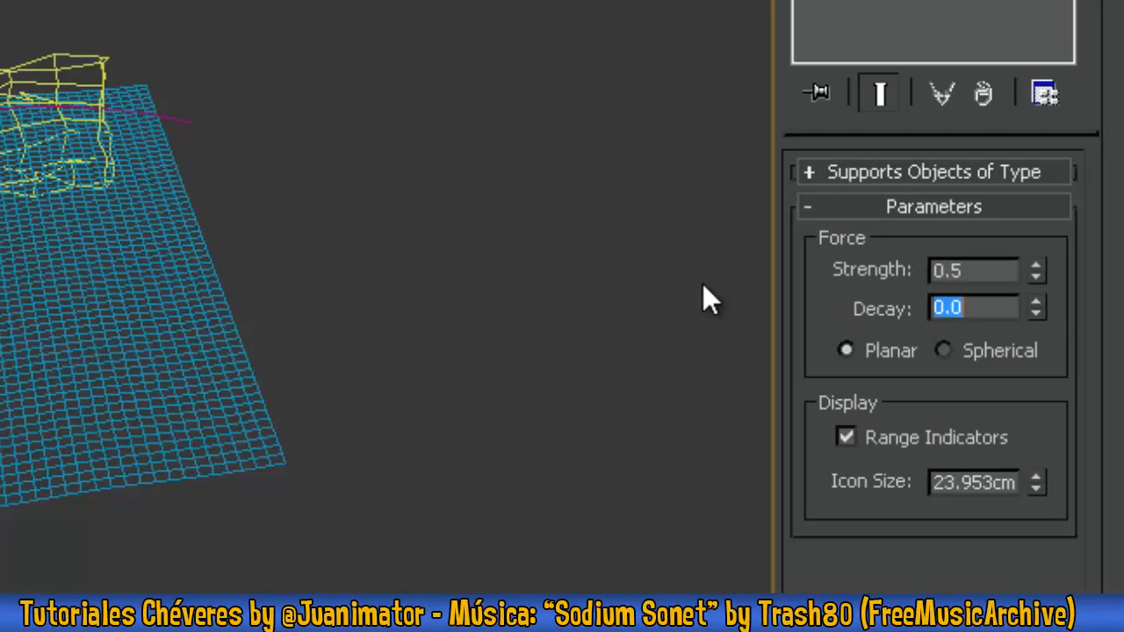
middle_drag(207, 371, 553, 428)
drag(841, 138, 458, 129)
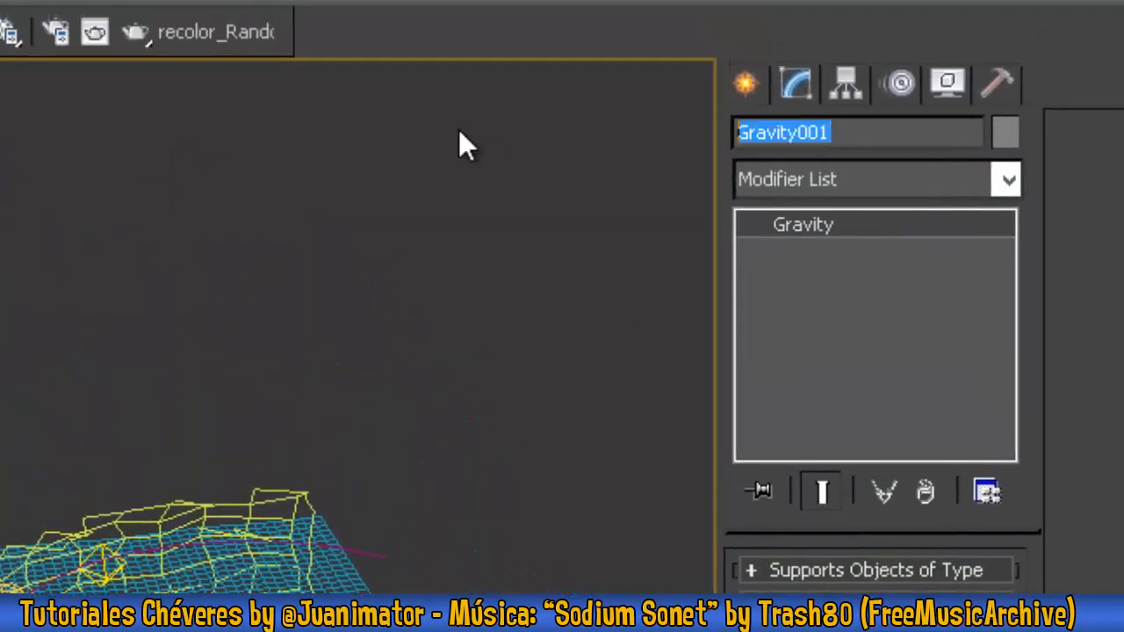
text(Gravedad)
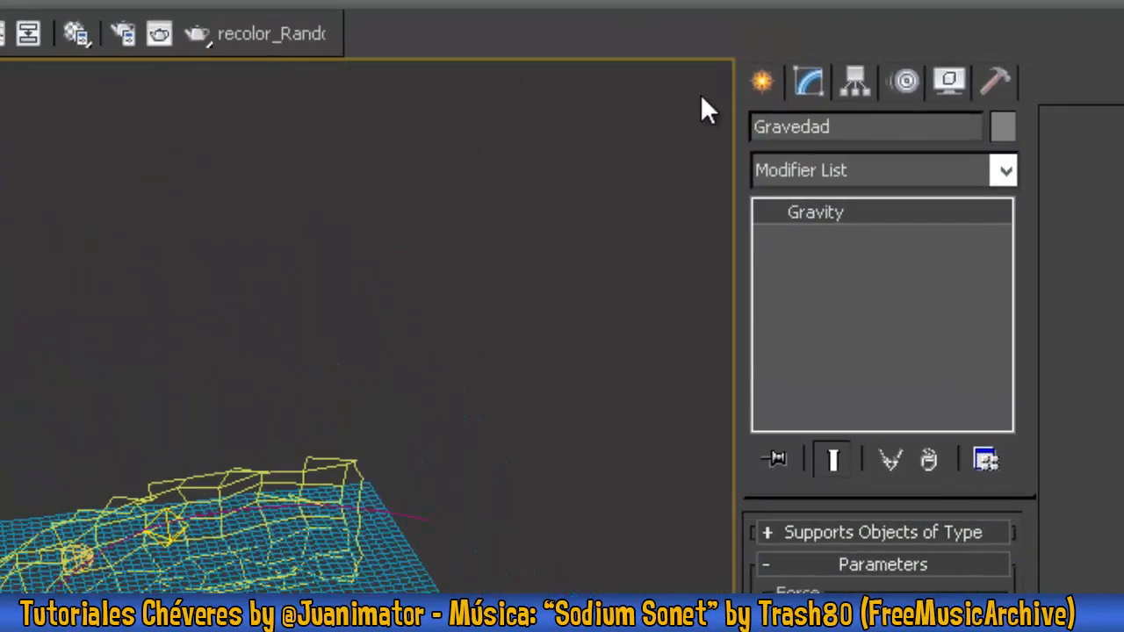
- Create a PF Source particle system about 127 by 112 cm in the perspective view, outside the tunnel near the gravity icon
click(761, 81)
click(933, 106)
click(892, 90)
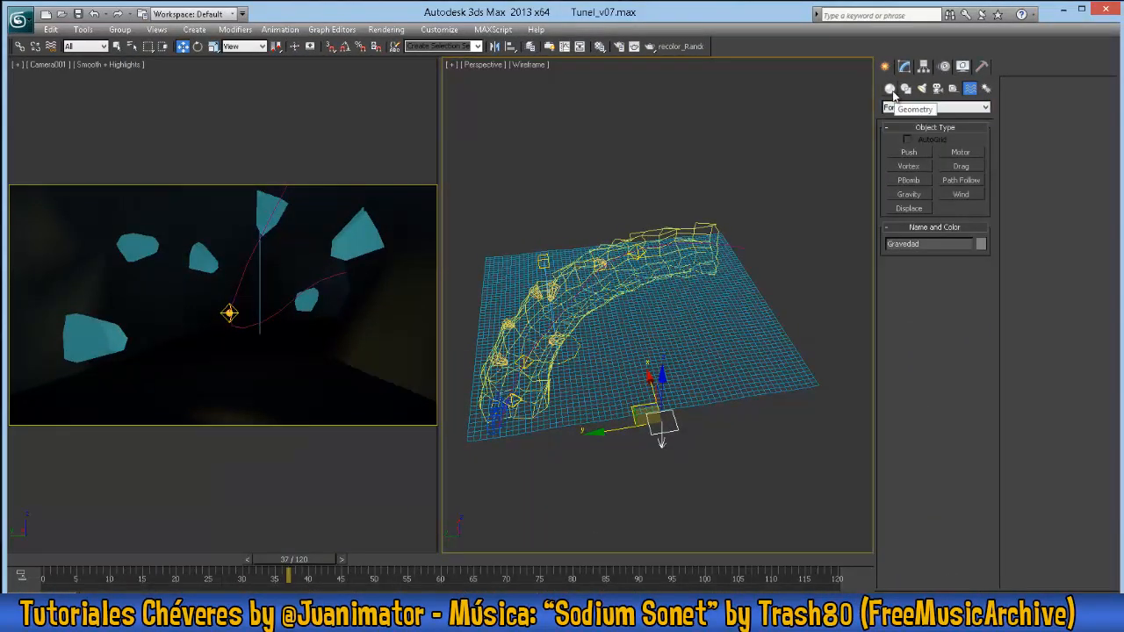
click(890, 88)
click(932, 107)
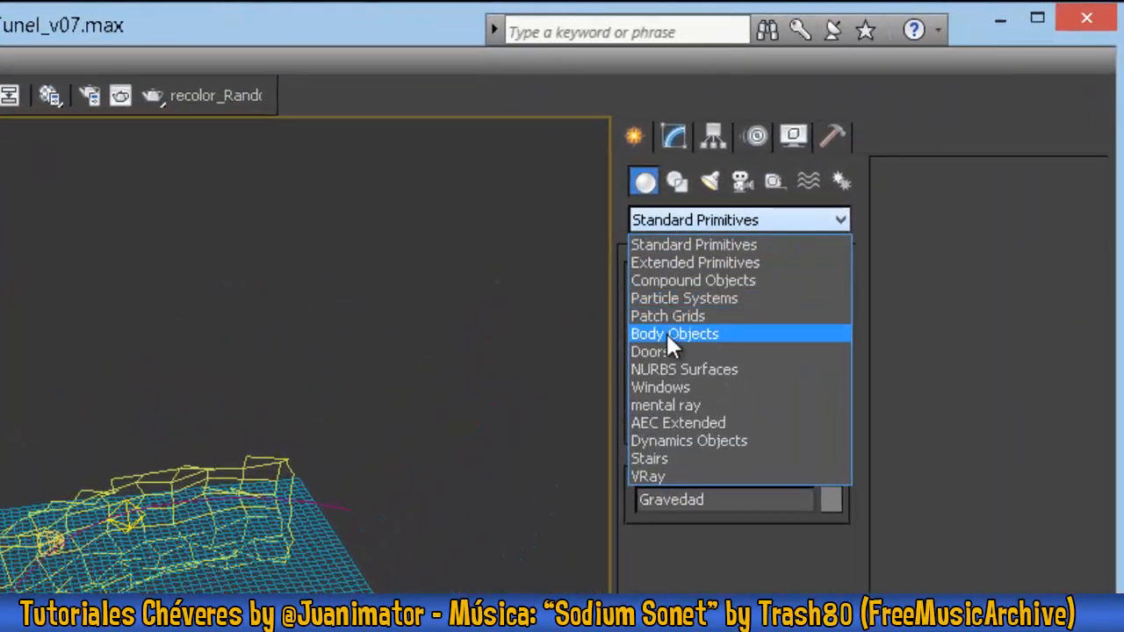
click(676, 297)
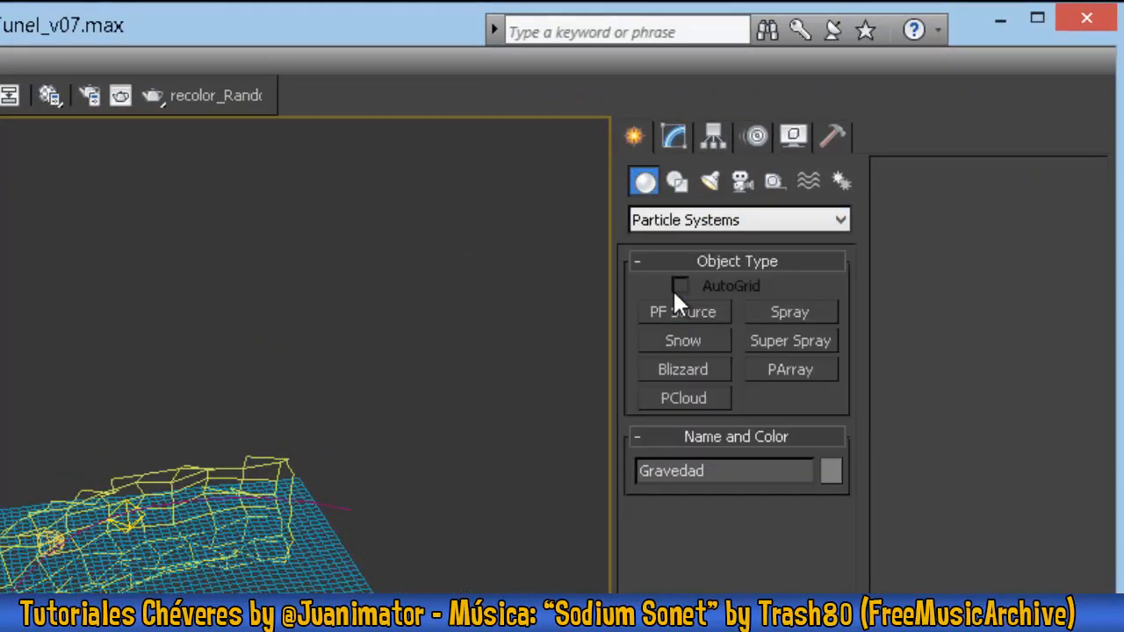
click(693, 309)
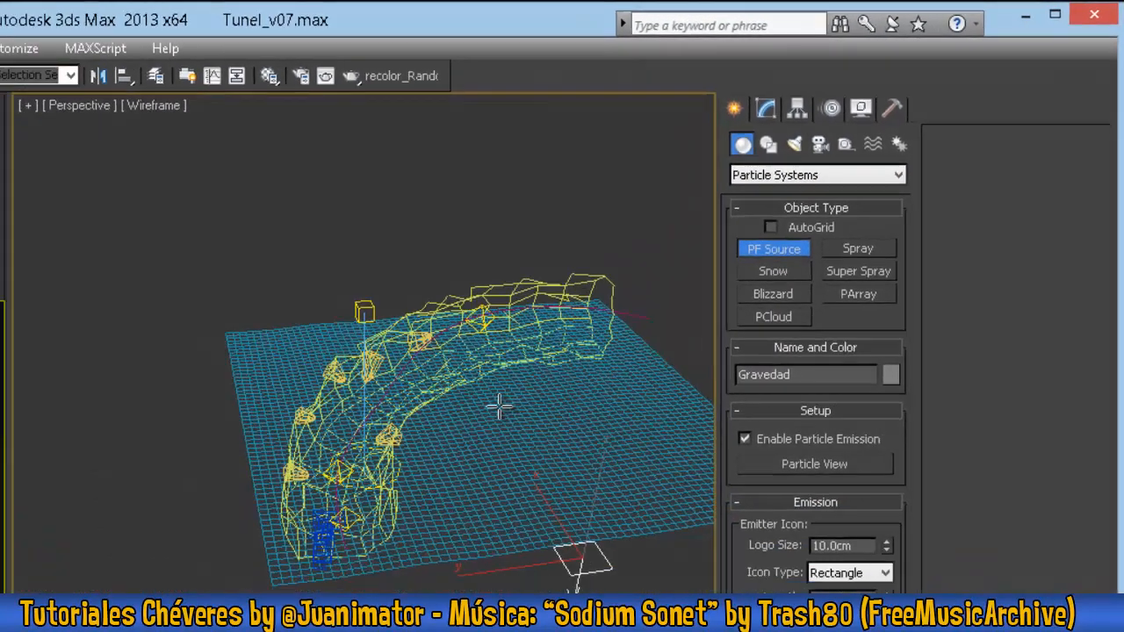
drag(612, 525, 680, 550)
- Rename the particle source as PF Source Magia
click(845, 84)
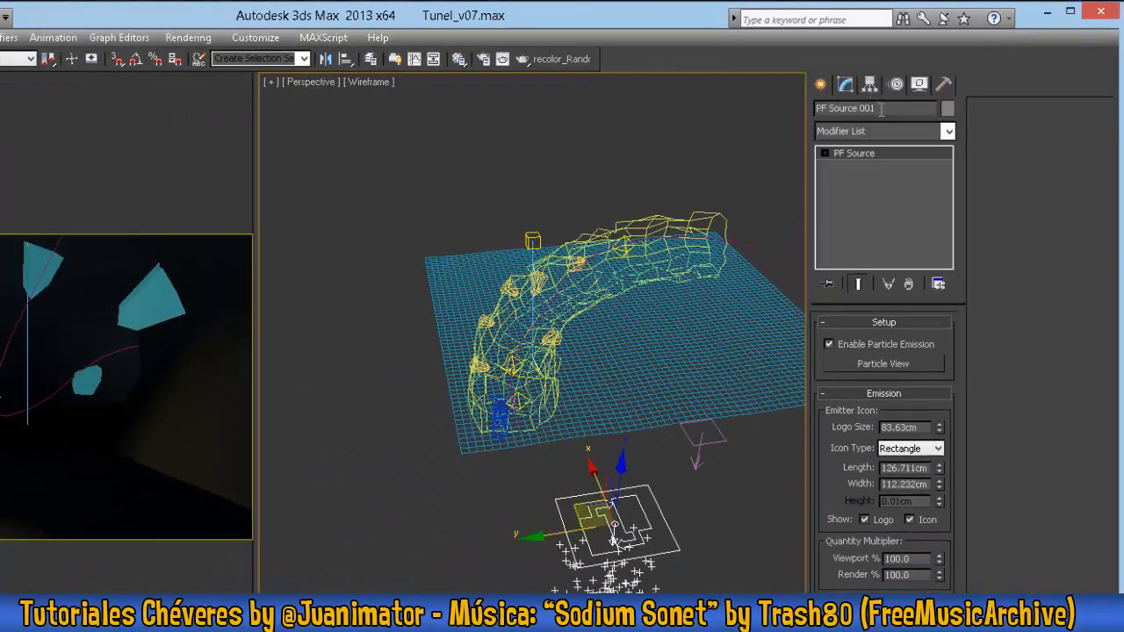
double_click(871, 107)
text(Magi)
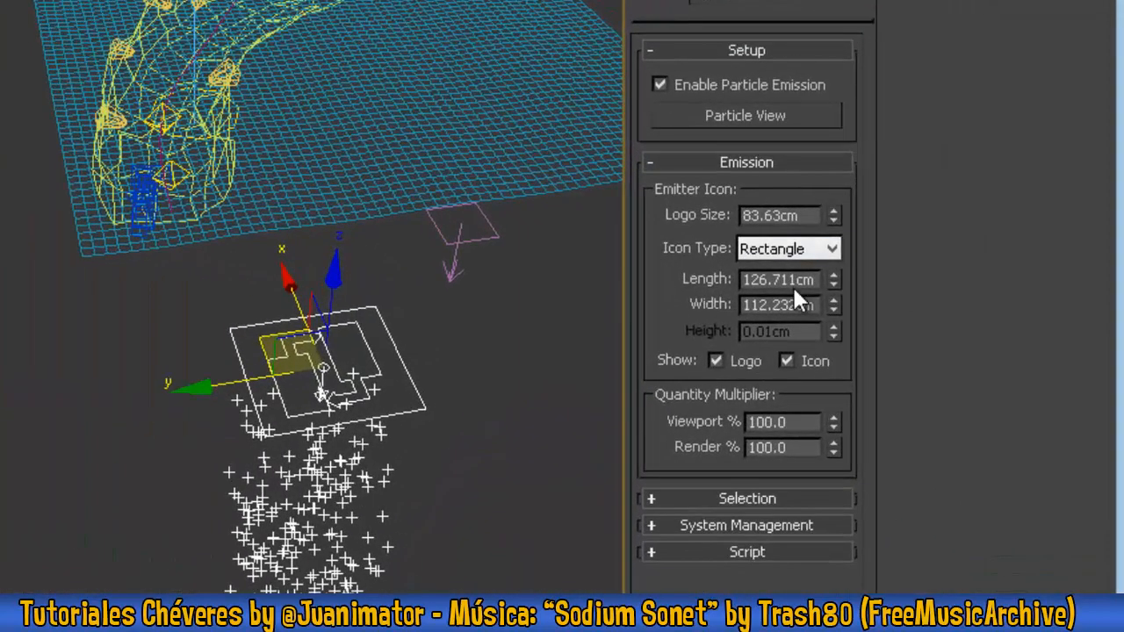
- Open Particle View and set the Birth operator to Emit Start 24, Emit Stop 144 and Amount 250
click(756, 117)
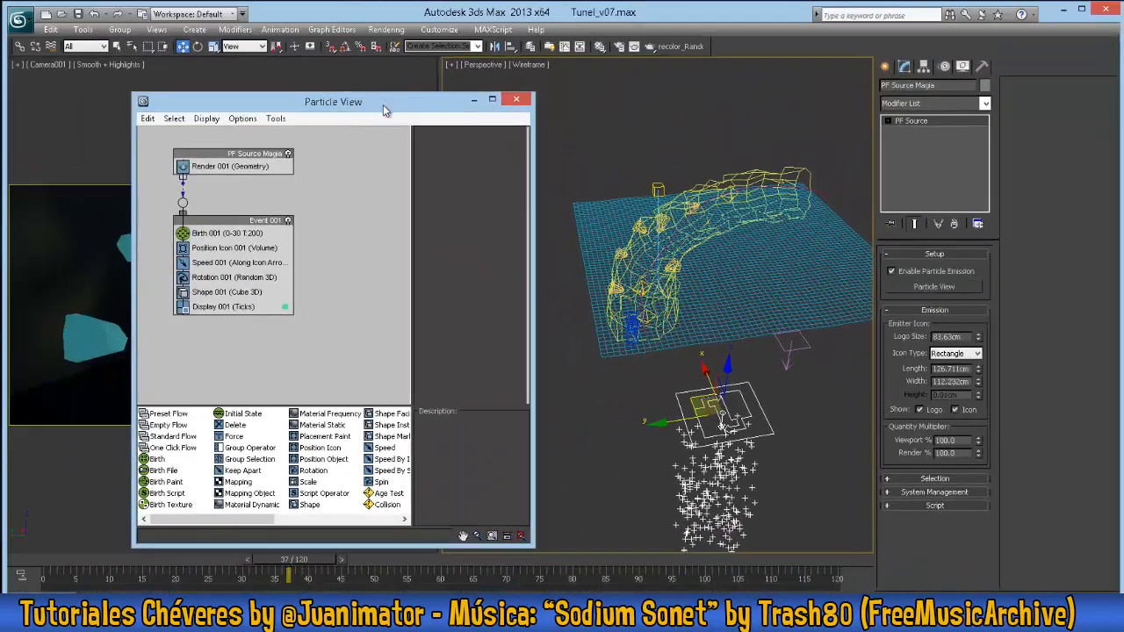
drag(382, 104, 319, 100)
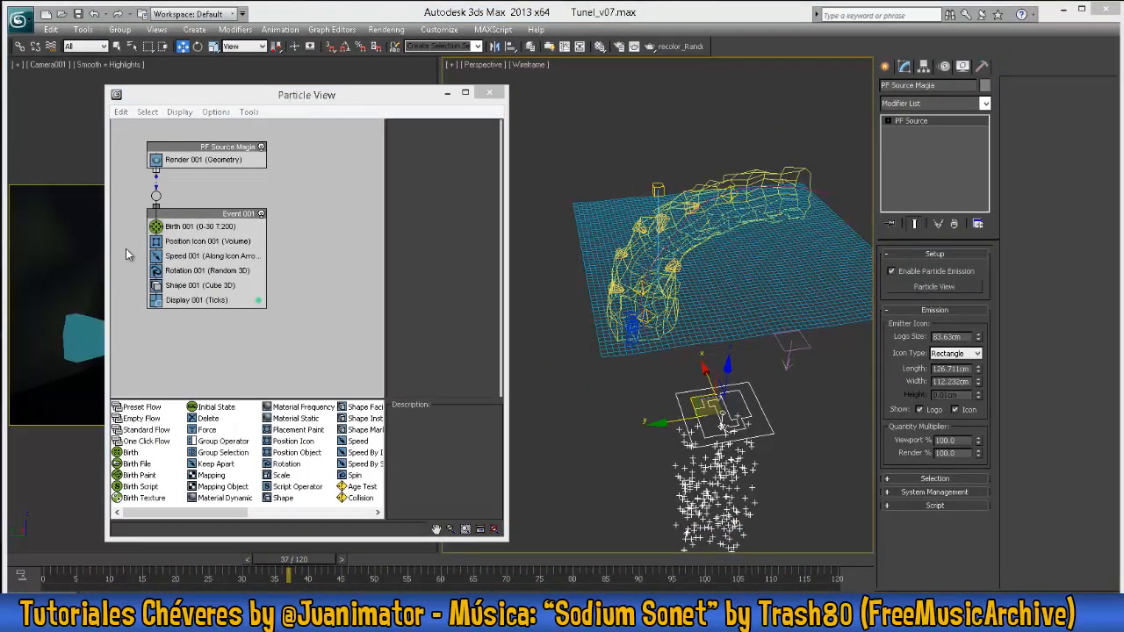
click(189, 227)
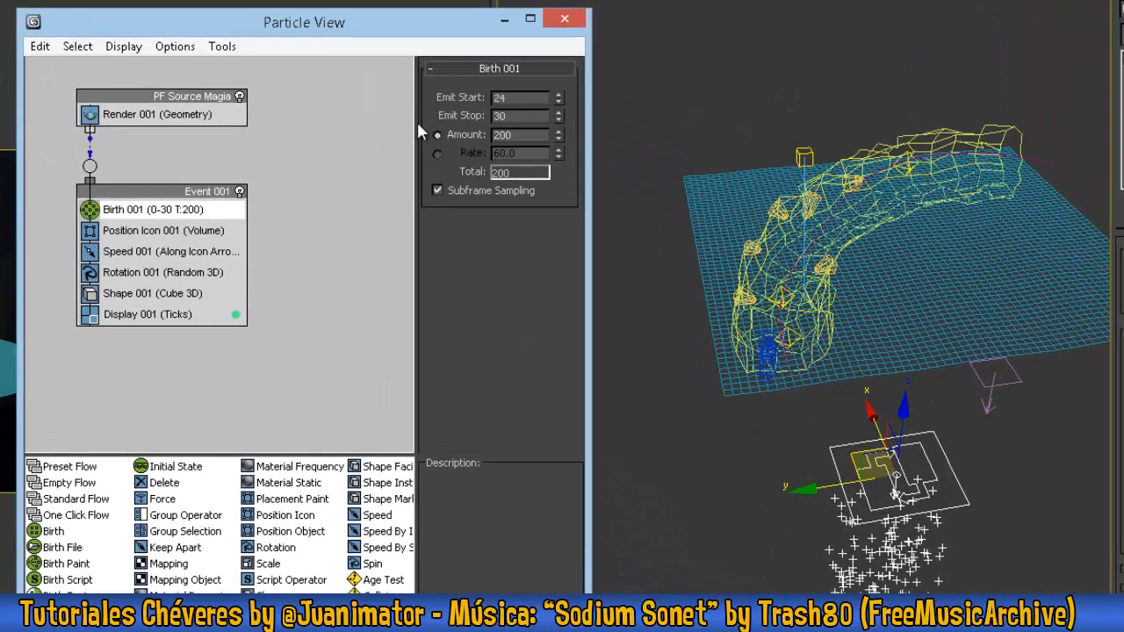
text(24)
key(Tab)
text(1)
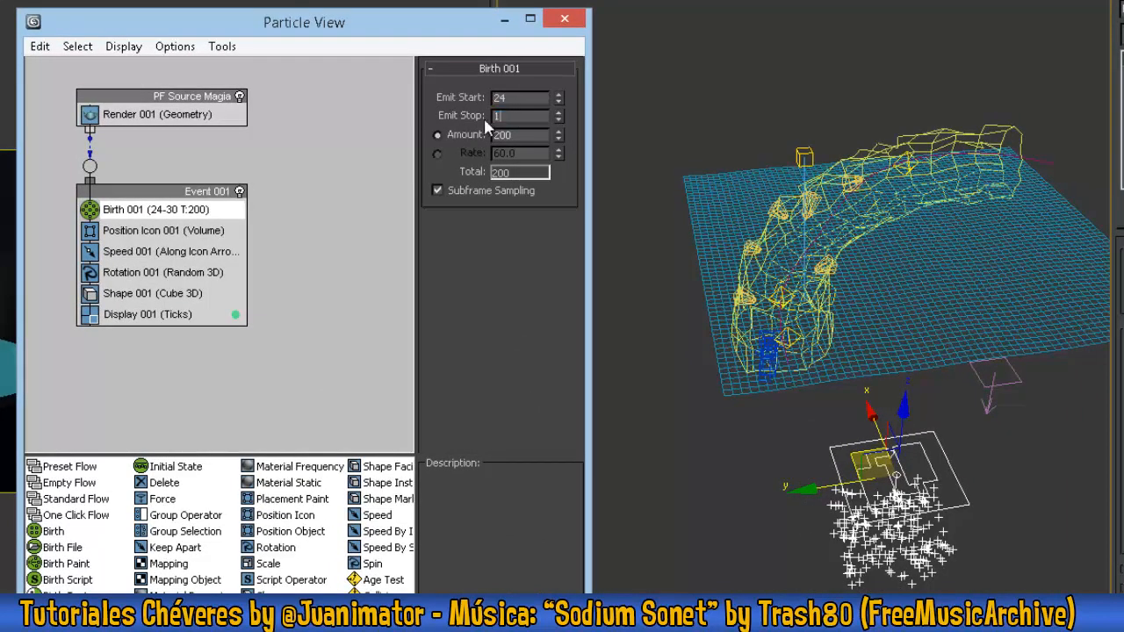
key(Tab)
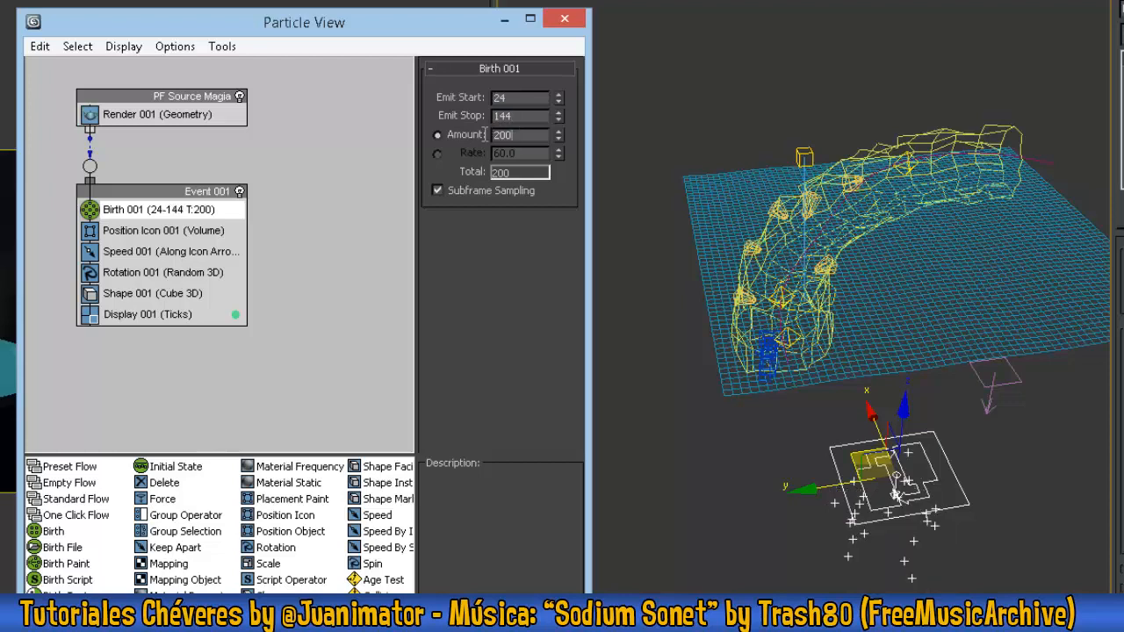
text(250)
- Replace the Position Icon operator with Position Object and pick the Ada sphere as its emitter object
click(194, 233)
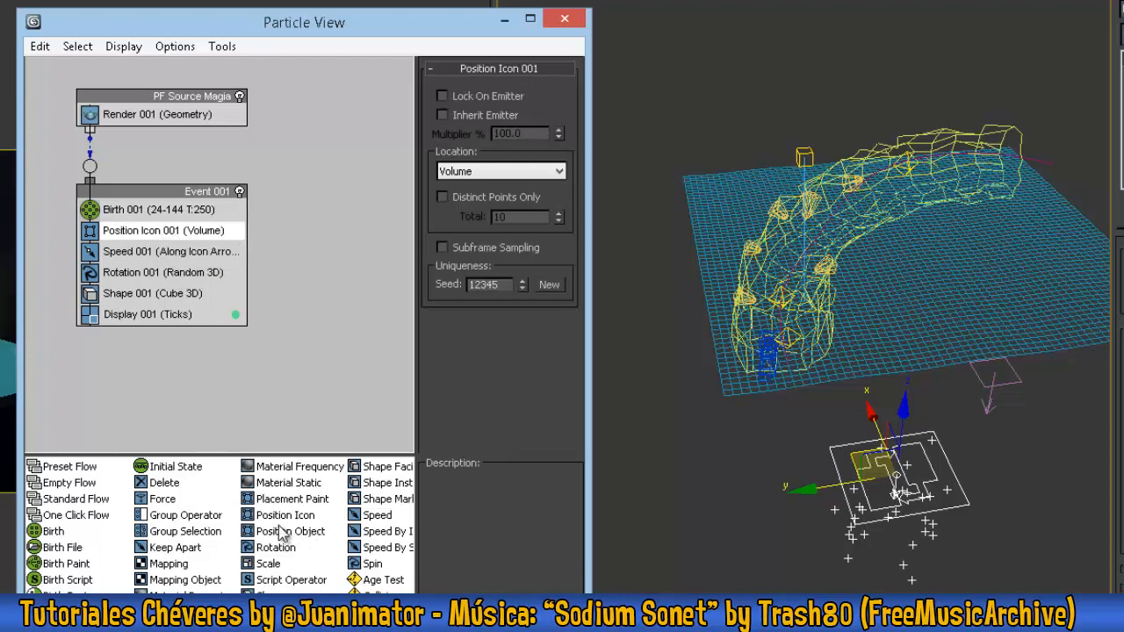
drag(282, 533, 141, 242)
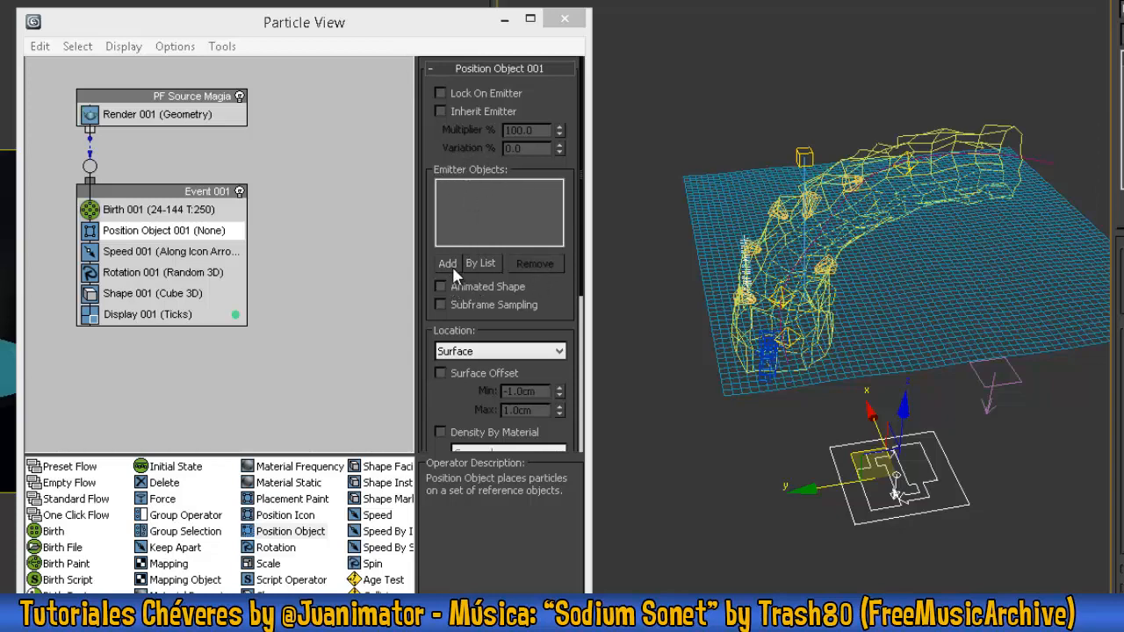
scroll(856, 304, up, 4)
alt+middle_drag(838, 341, 130, 535)
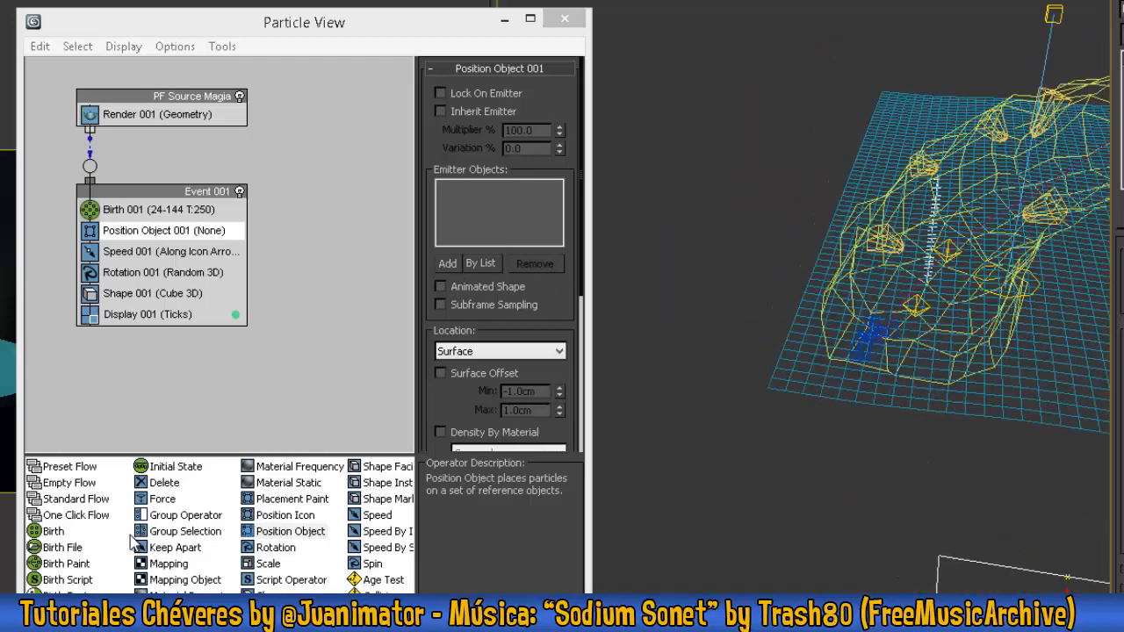
click(451, 263)
alt+middle_drag(864, 283, 990, 325)
scroll(985, 342, down, 1)
middle_drag(902, 361, 945, 348)
scroll(945, 347, down, 1)
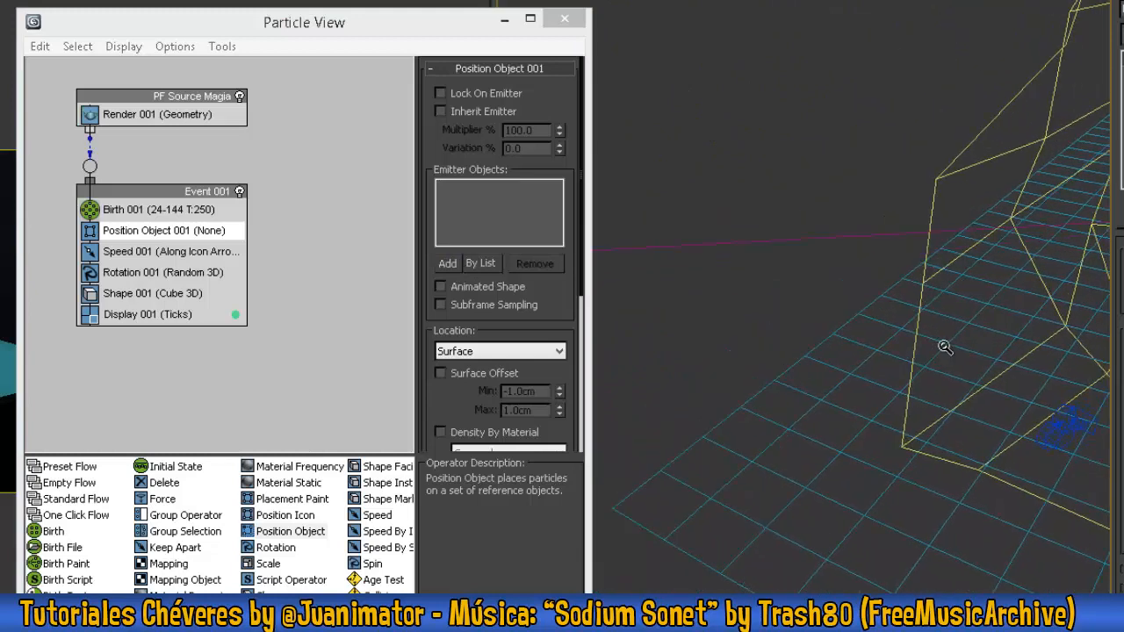
scroll(945, 348, down, 1)
click(753, 326)
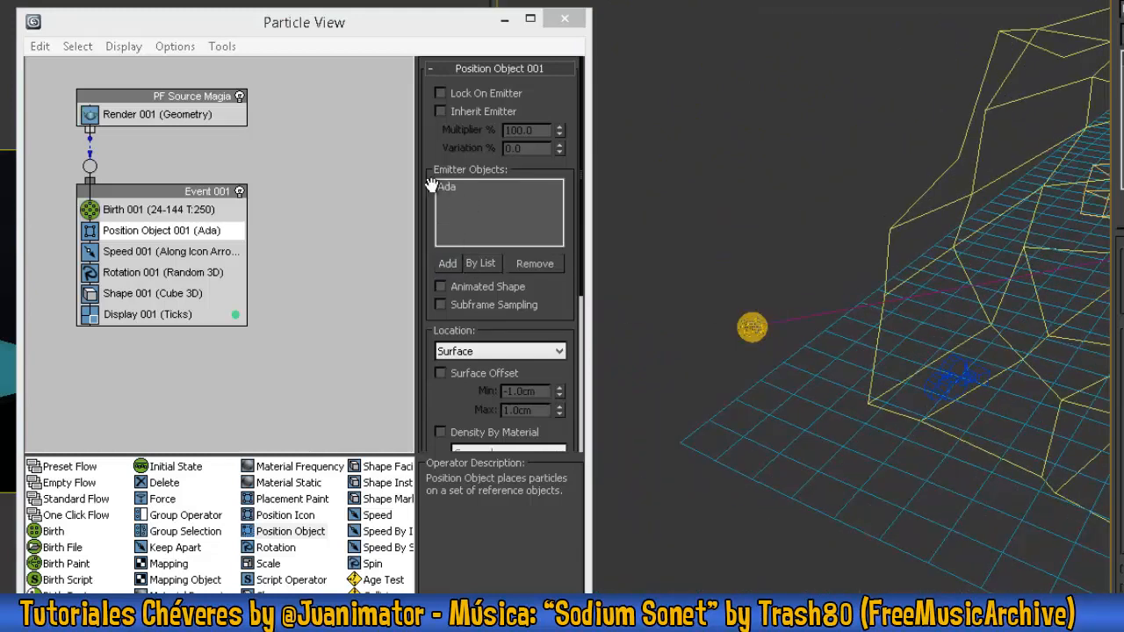
scroll(760, 474, down, 3)
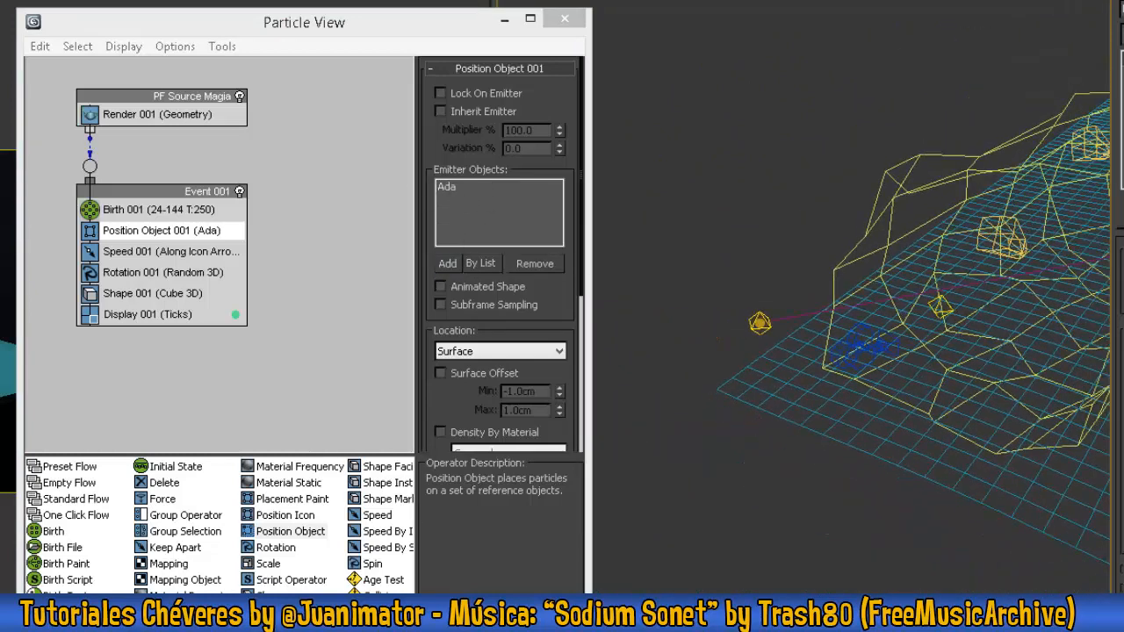
- Preview the particles through the shaded camera view and set the Speed operator's direction to Random 3D
key(slash)
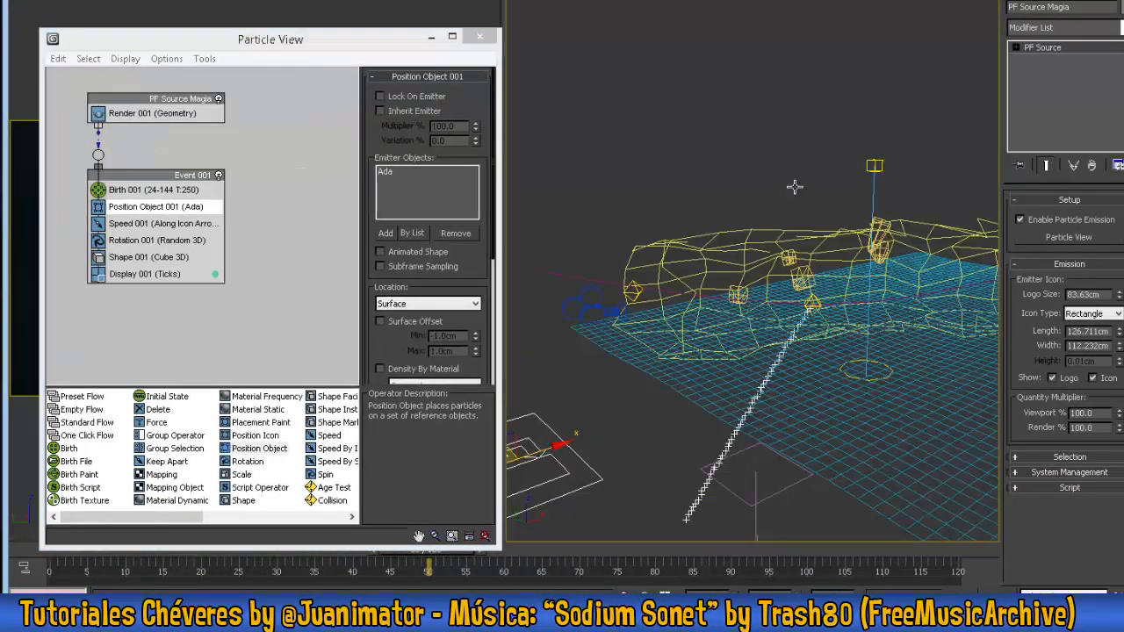
key(F3)
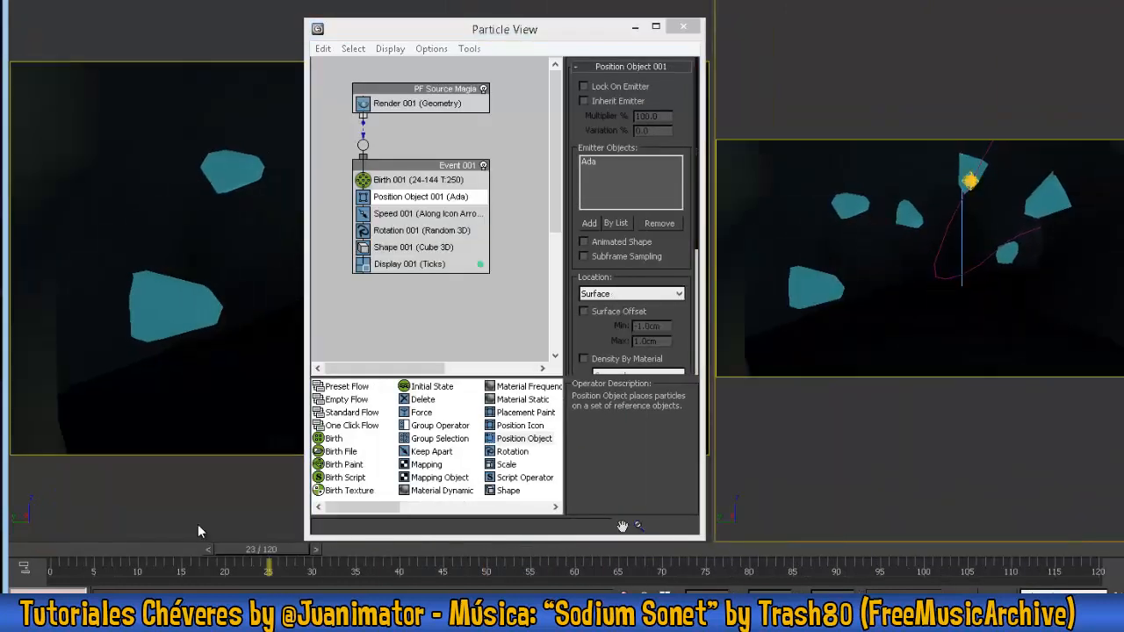
click(412, 213)
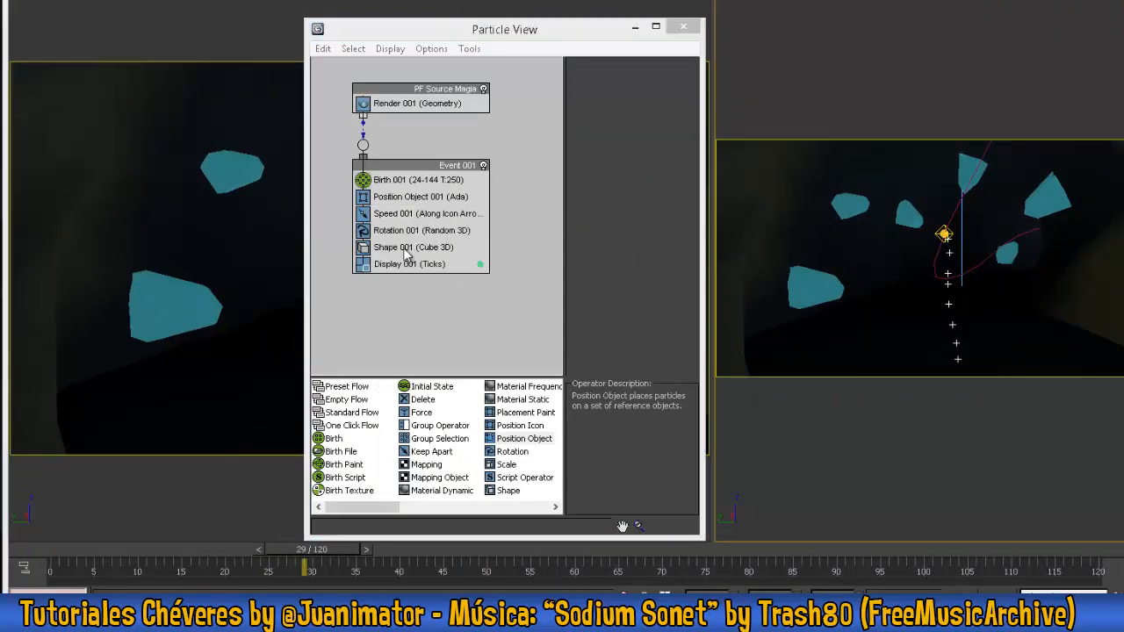
click(412, 214)
click(639, 132)
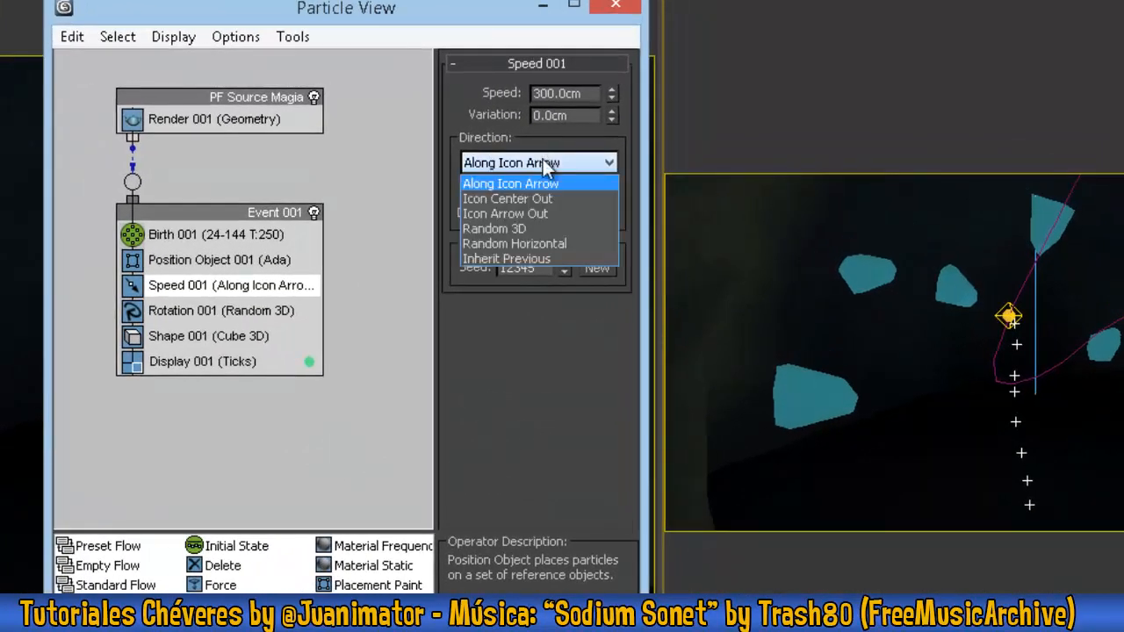
click(520, 230)
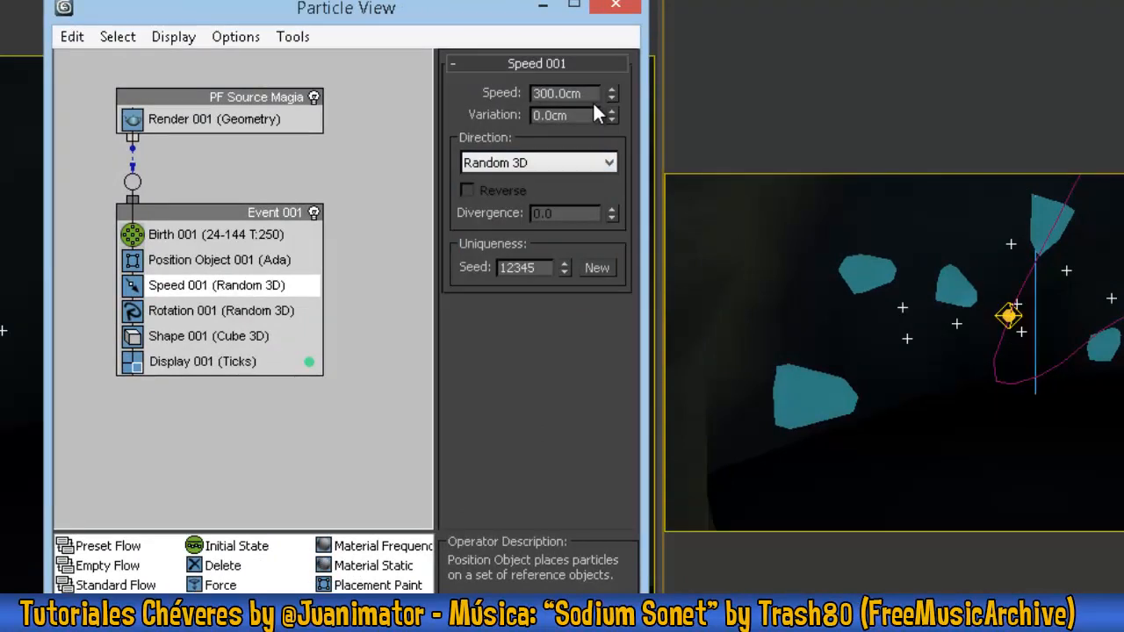
- Set the particle speed to 12 cm with a variation of 2 cm
double_click(570, 93)
text(12)
key(Tab)
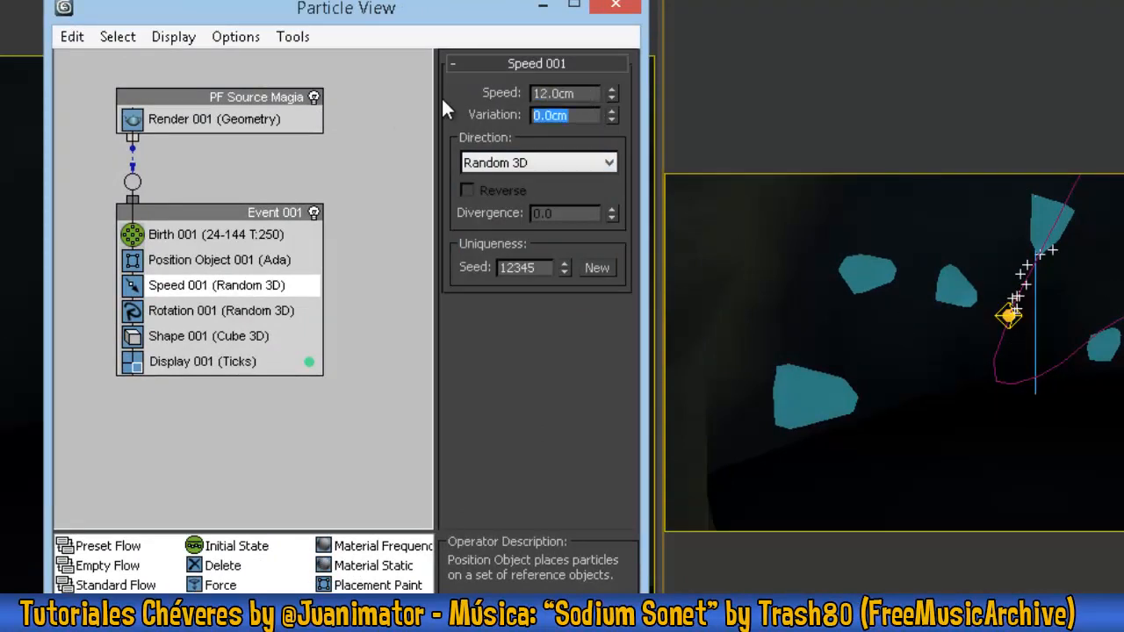
text(2)
key(Return)
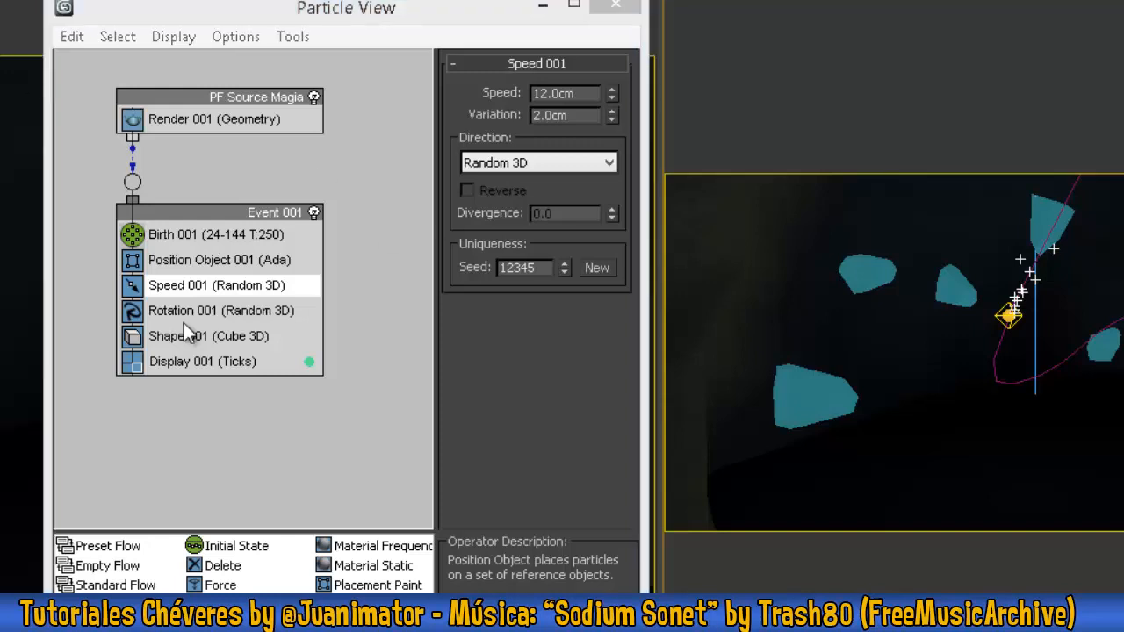
- Move the Shape operator above the Rotation operator in Event 001
click(278, 402)
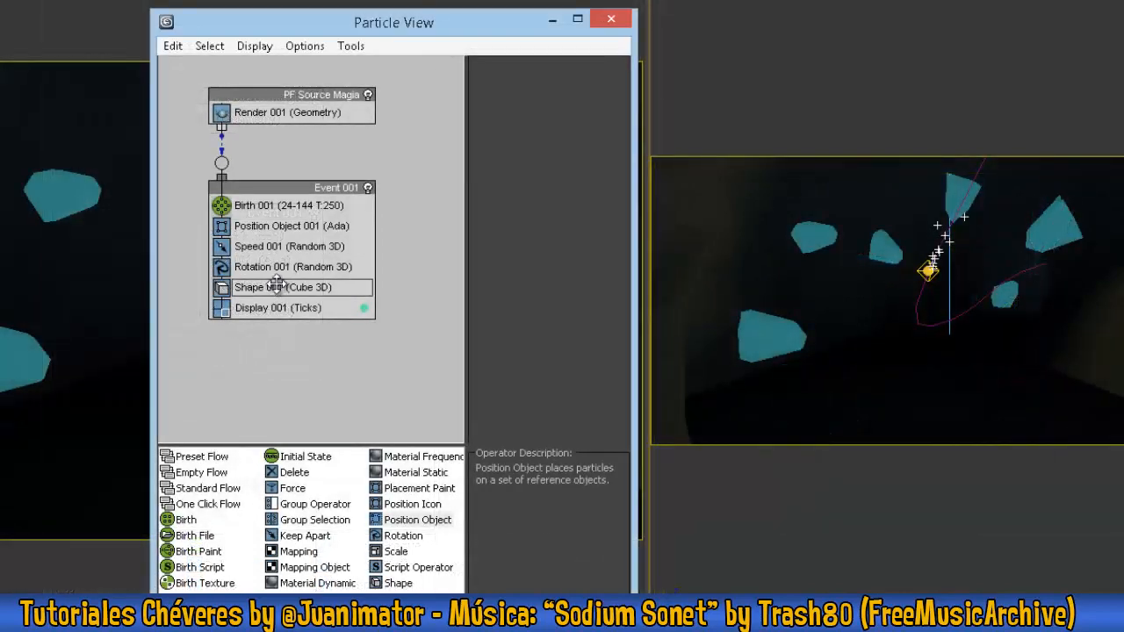
drag(276, 285, 283, 263)
click(281, 270)
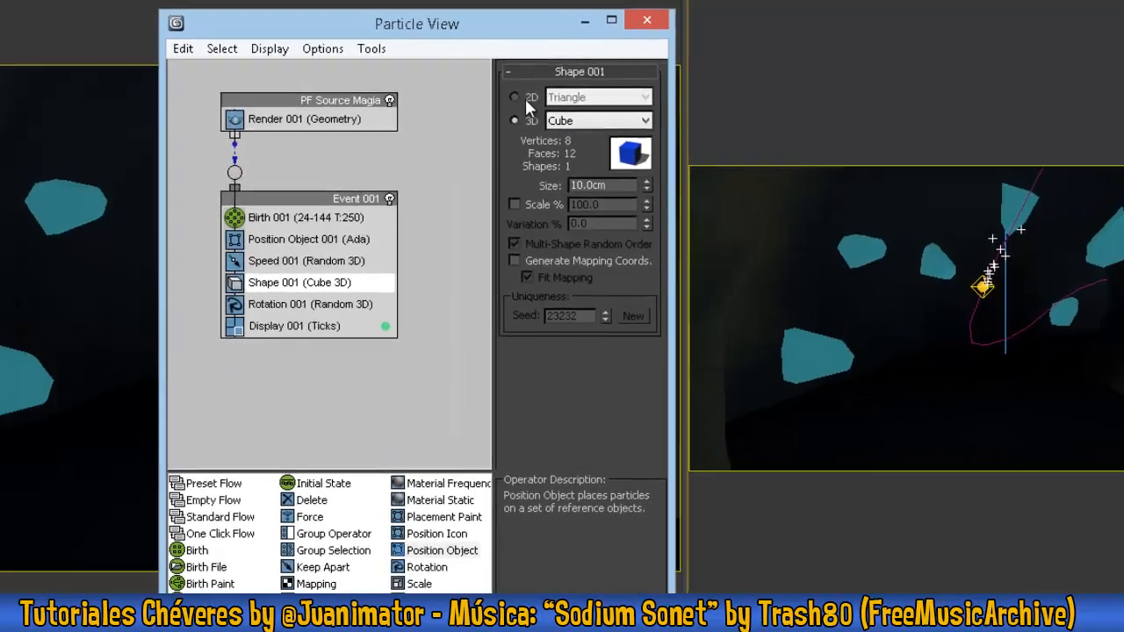
- Set the Shape operator to the 2D shape Circle 12-sides with a size of 1 cm
click(497, 96)
click(561, 95)
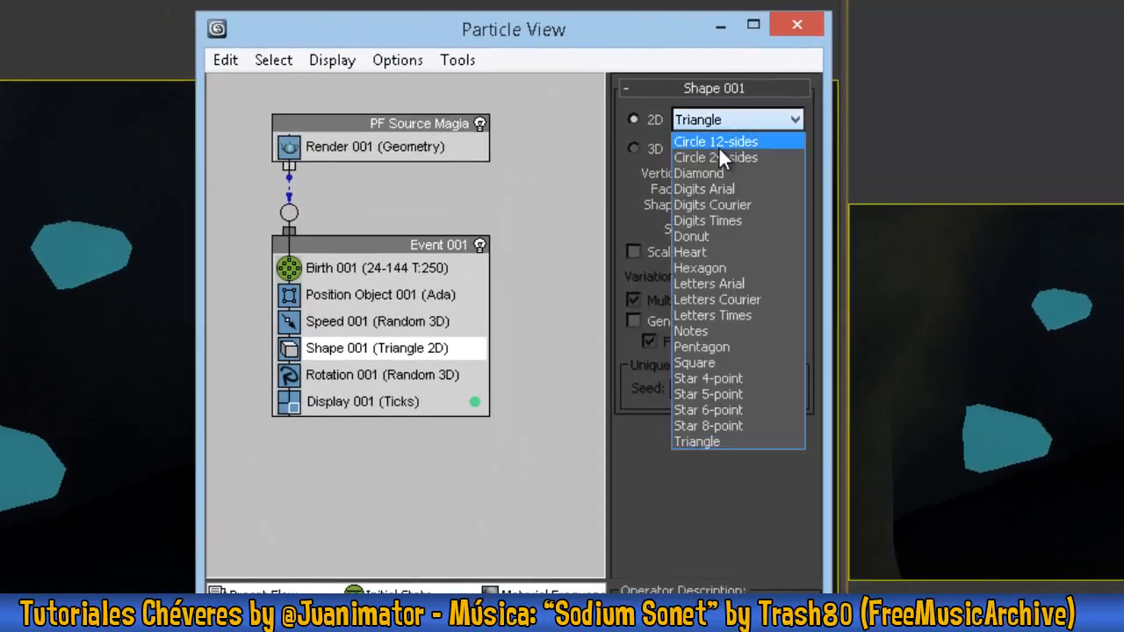
click(738, 146)
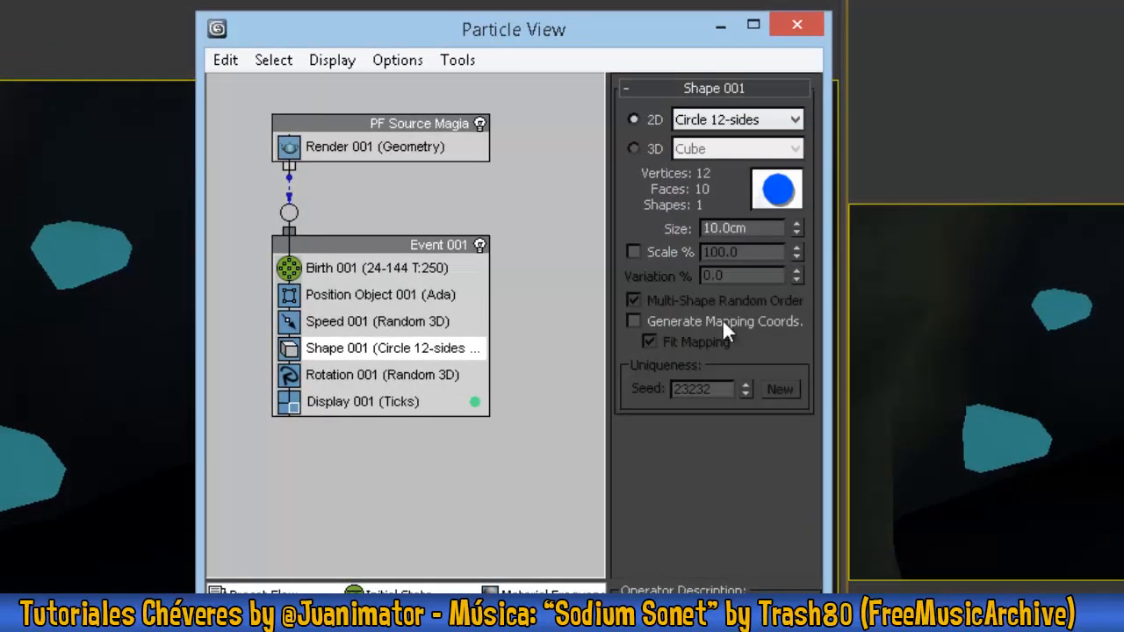
double_click(729, 229)
text(1)
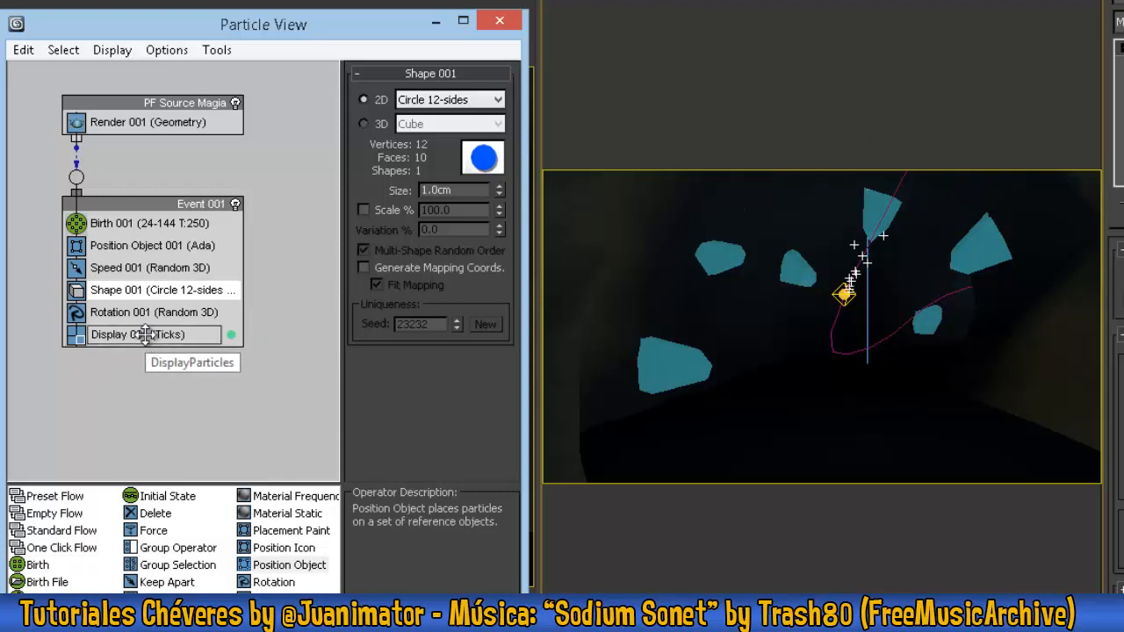
- Set the Display operator's type to Geometry and its particle colour to white
click(92, 338)
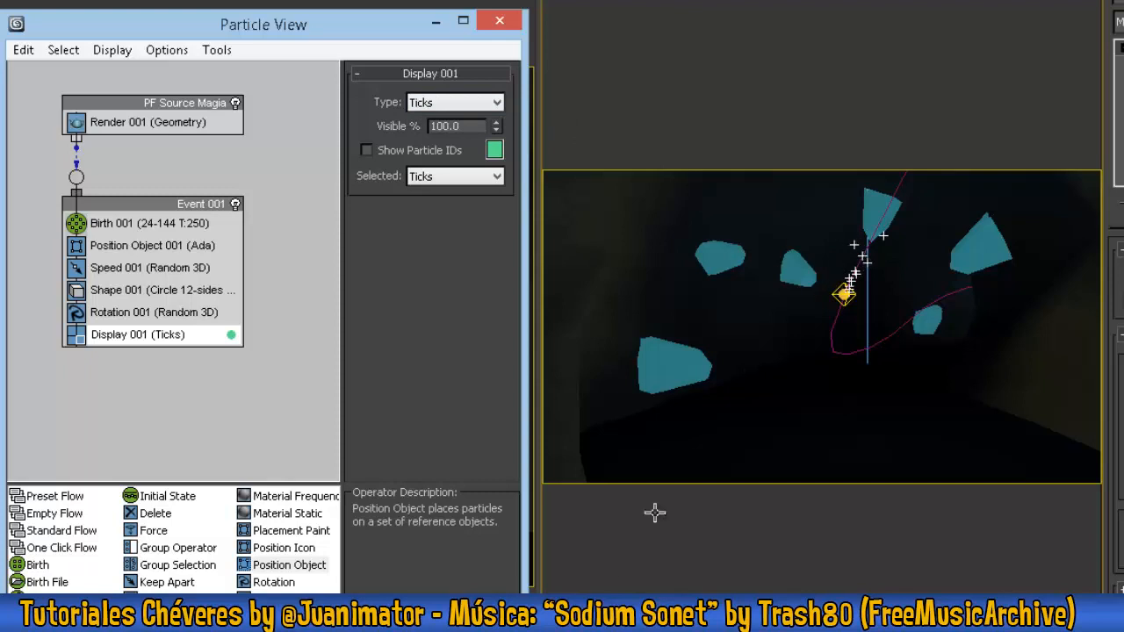
click(445, 106)
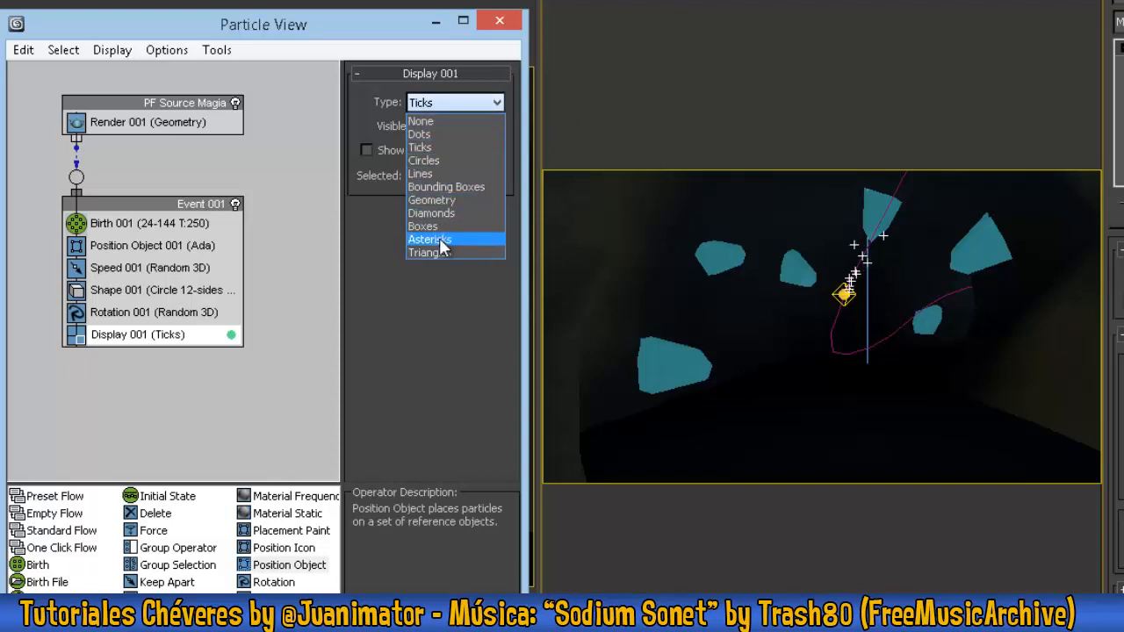
click(458, 201)
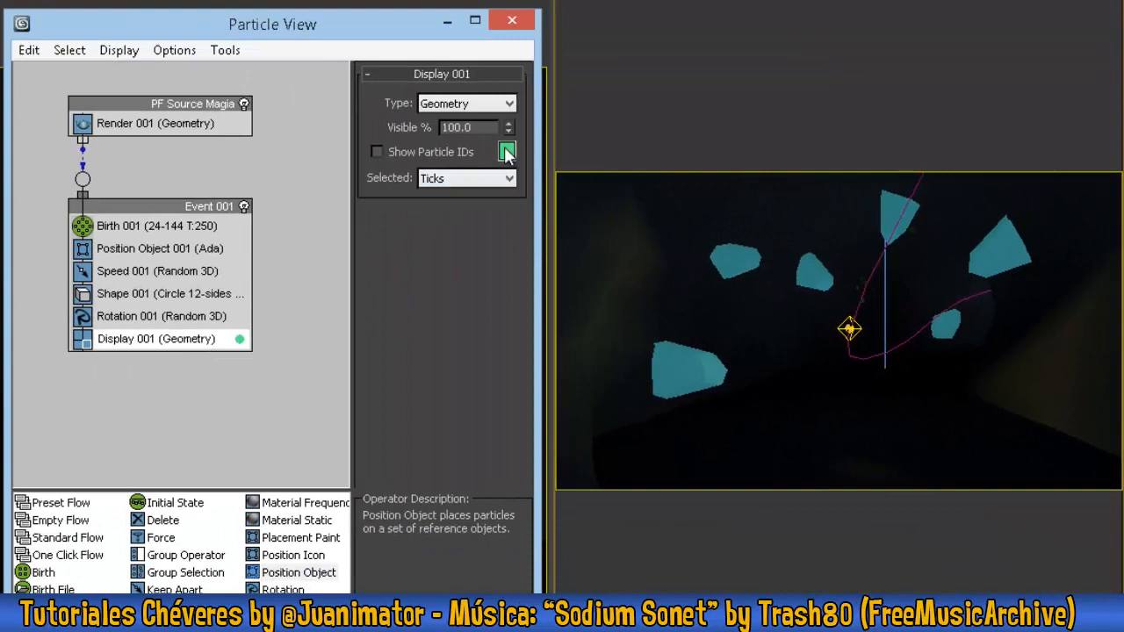
click(507, 152)
drag(198, 112, 198, 145)
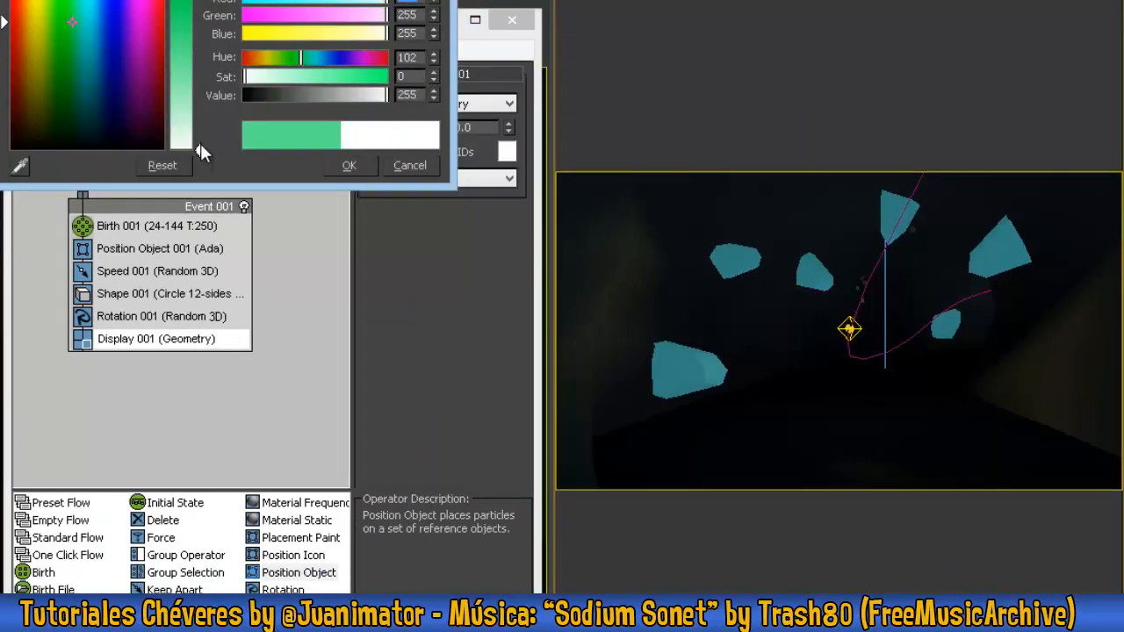
click(348, 165)
click(192, 122)
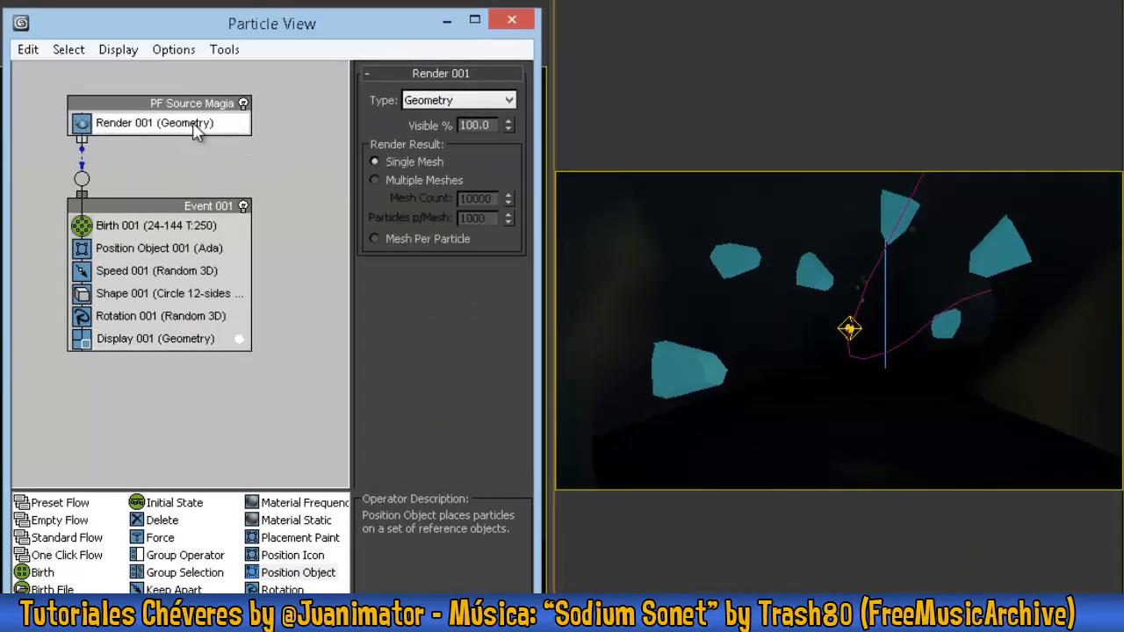
click(139, 225)
click(180, 339)
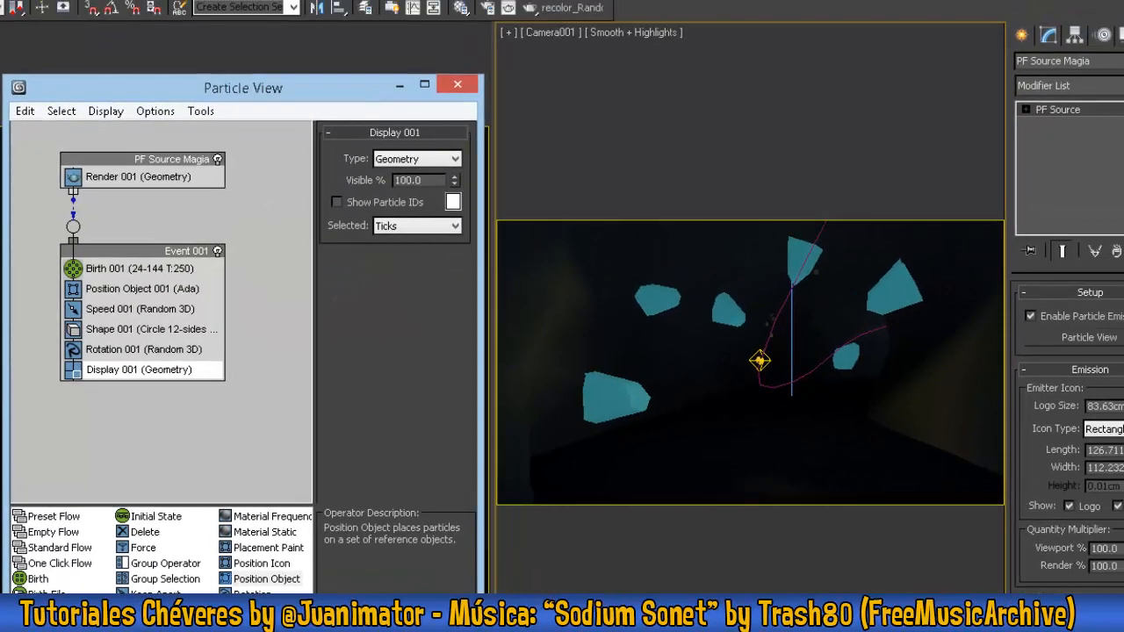
- Illuminate the camera viewport with default lights instead of the scene lights
right_click(743, 335)
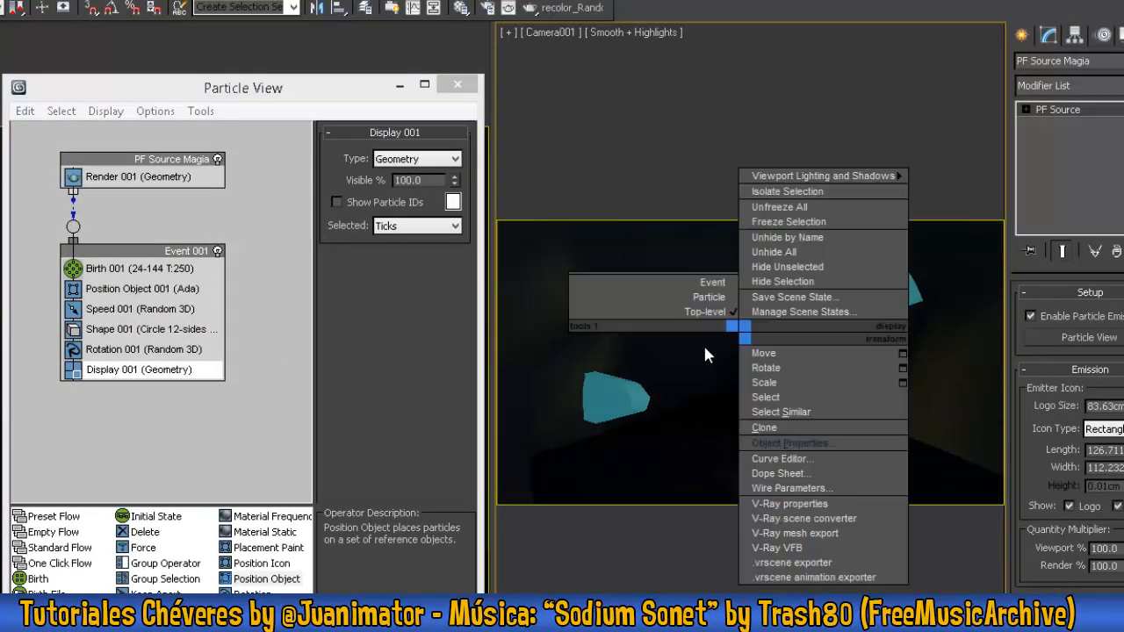
click(672, 360)
click(628, 32)
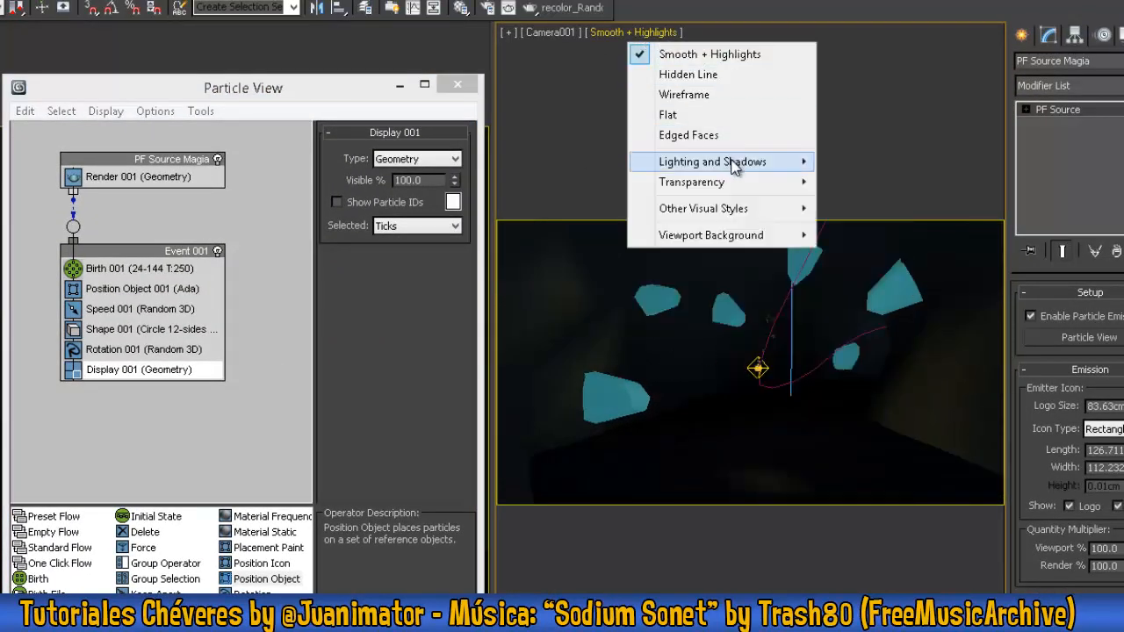
mouse_move(728, 162)
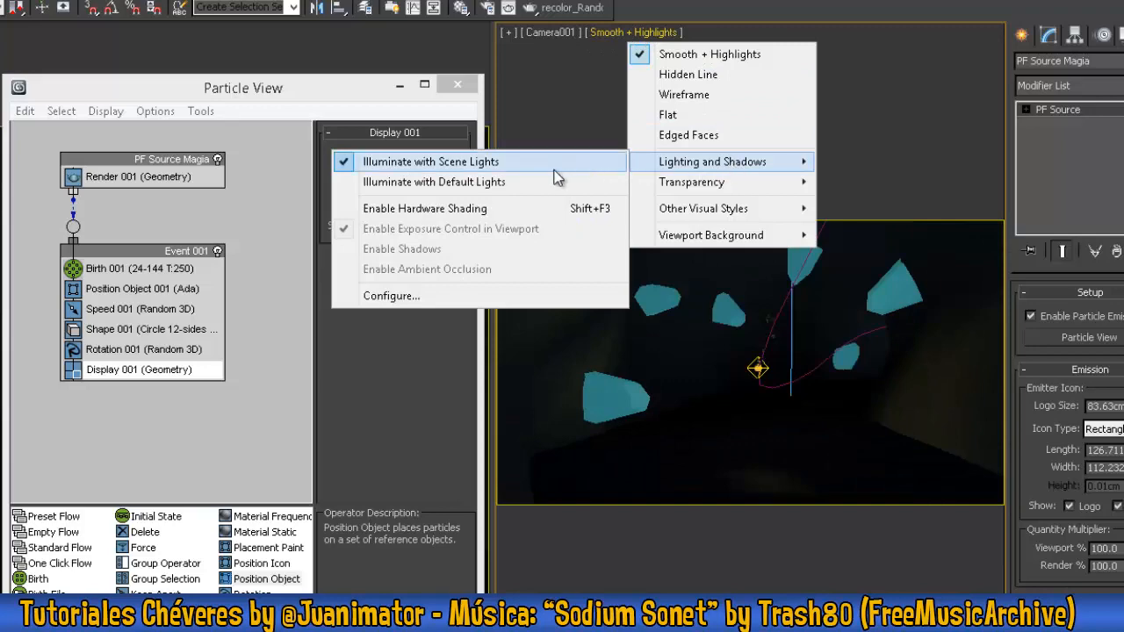
click(478, 181)
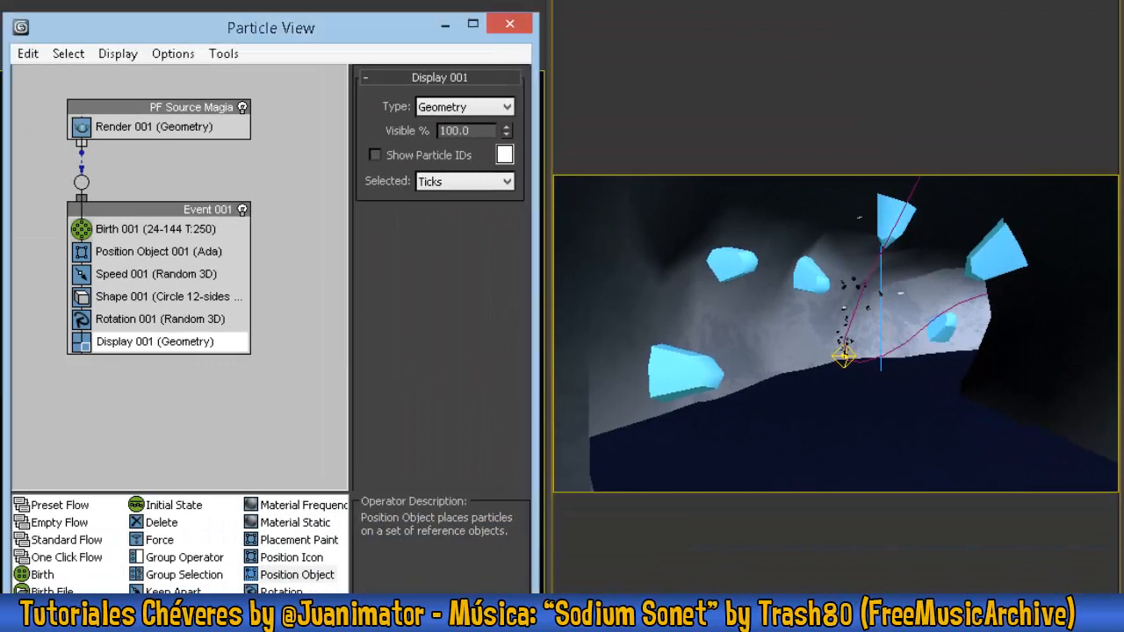
- Insert a Shape Facing operator between the Shape and Rotation operators in Event 001
scroll(180, 545, right, 1)
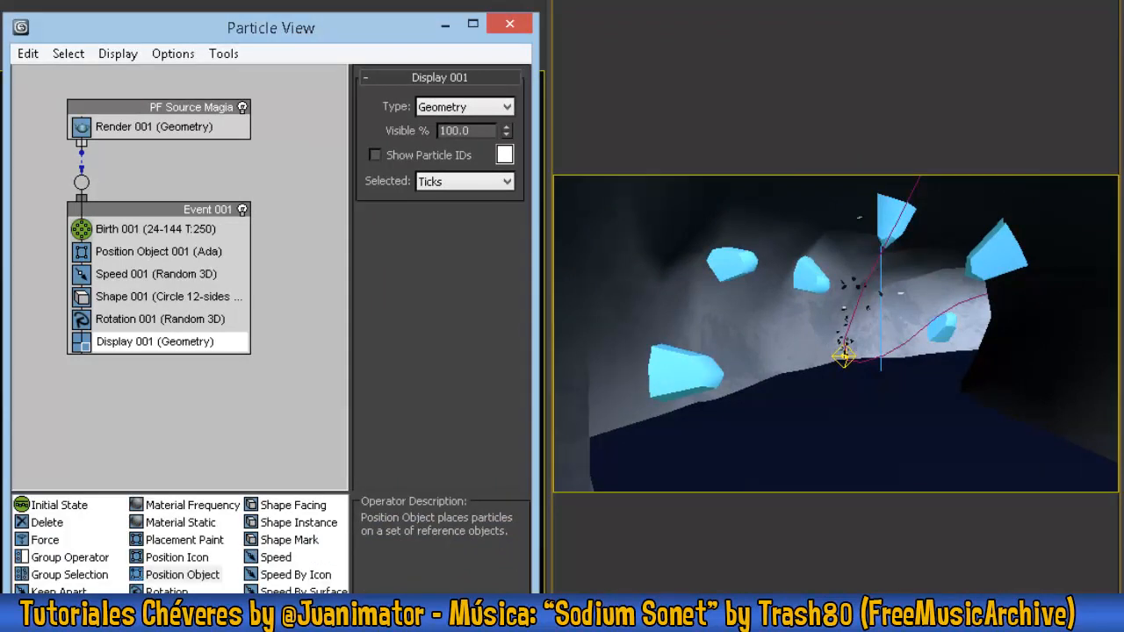
drag(294, 507, 159, 323)
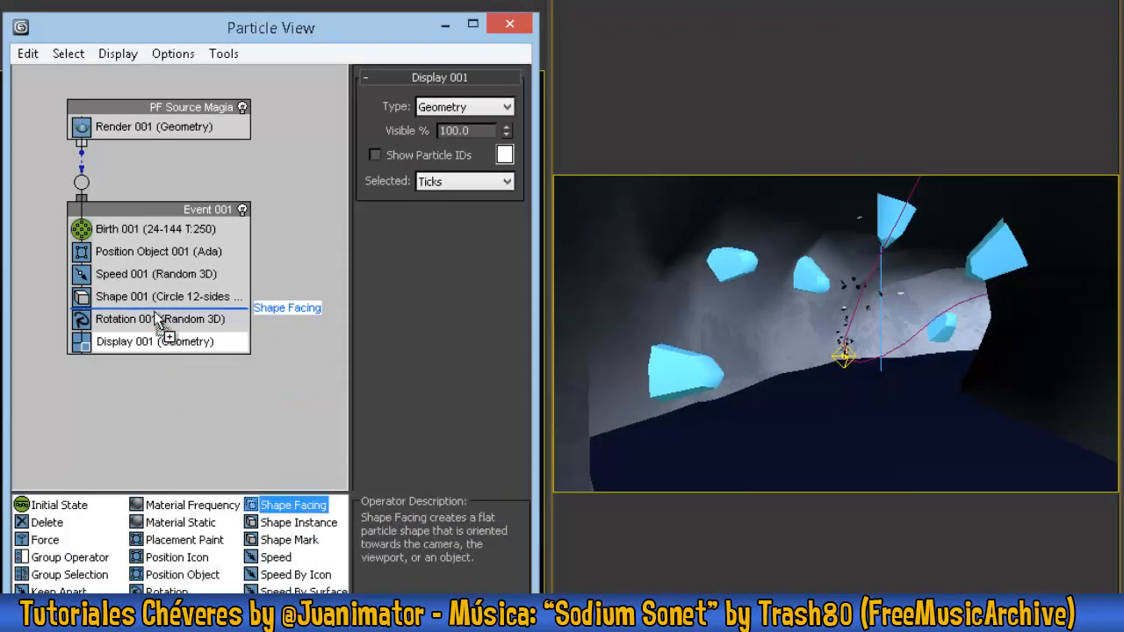
drag(158, 320, 159, 322)
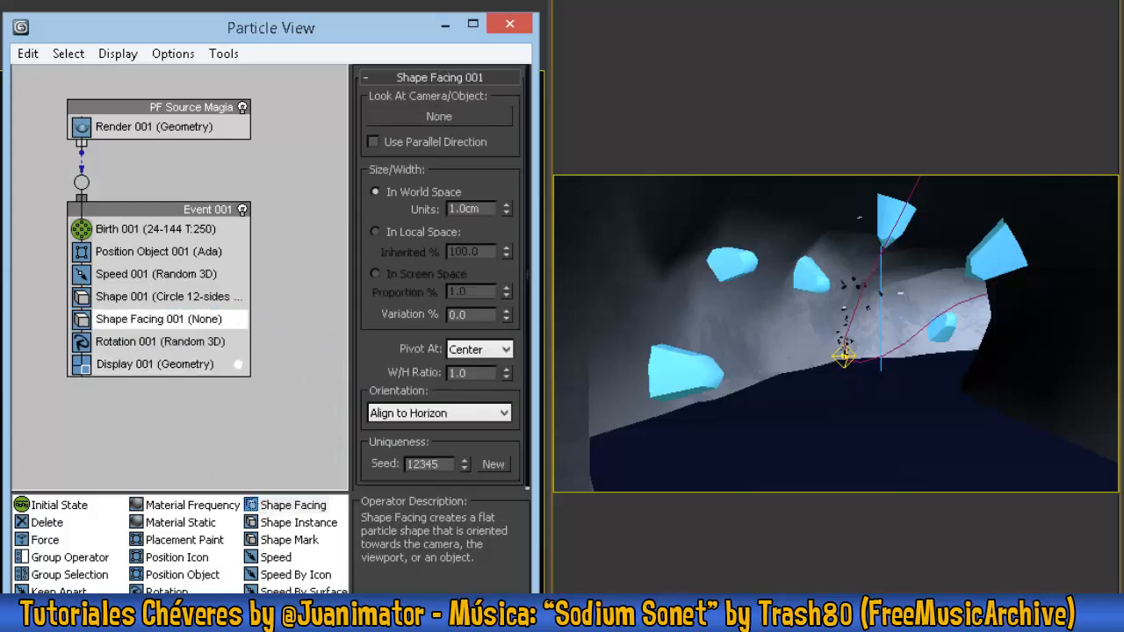
- Pick Camera001 in the perspective view as the Shape Facing operator's look-at object, and return to the camera view
click(457, 118)
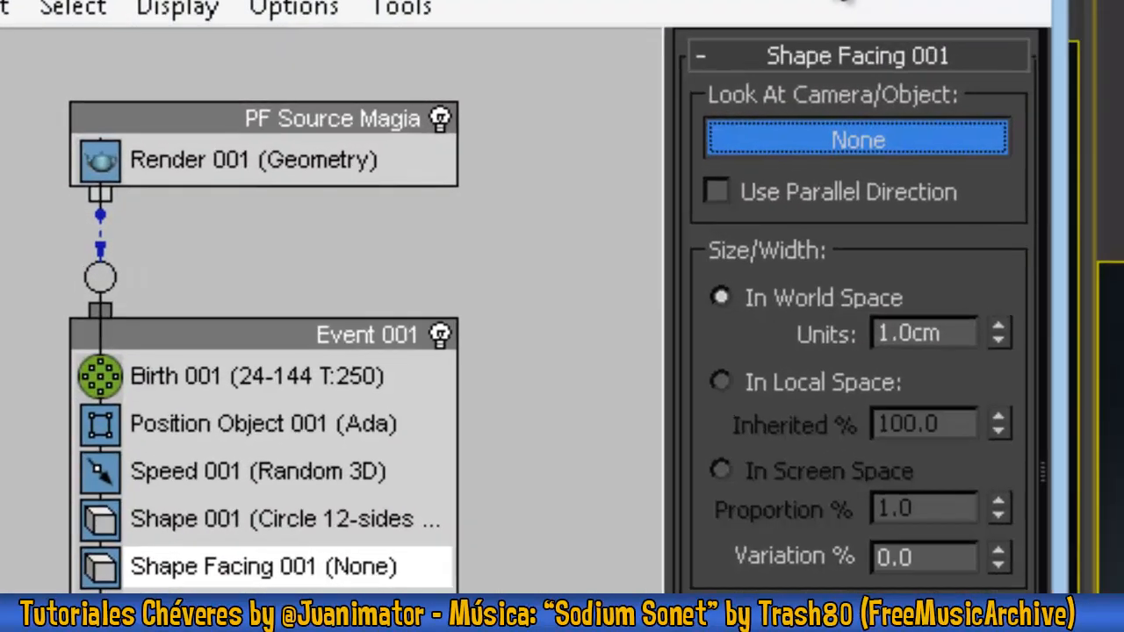
right_click(933, 40)
key(alt+w)
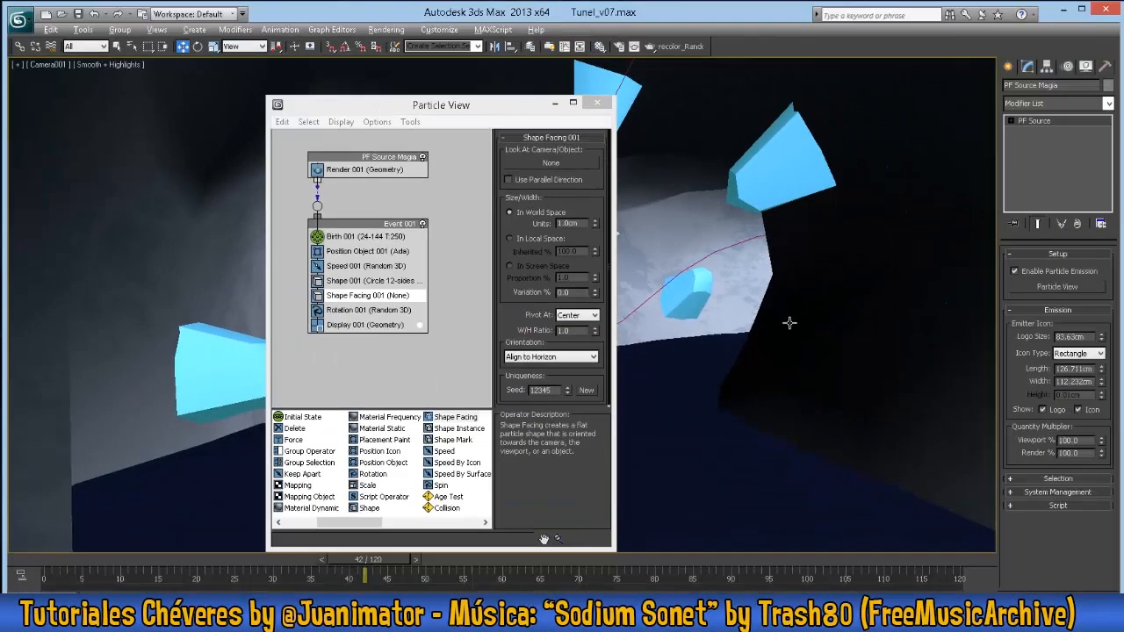
alt+middle_drag(1003, 407, 1057, 547)
alt+middle_drag(822, 410, 921, 441)
click(552, 163)
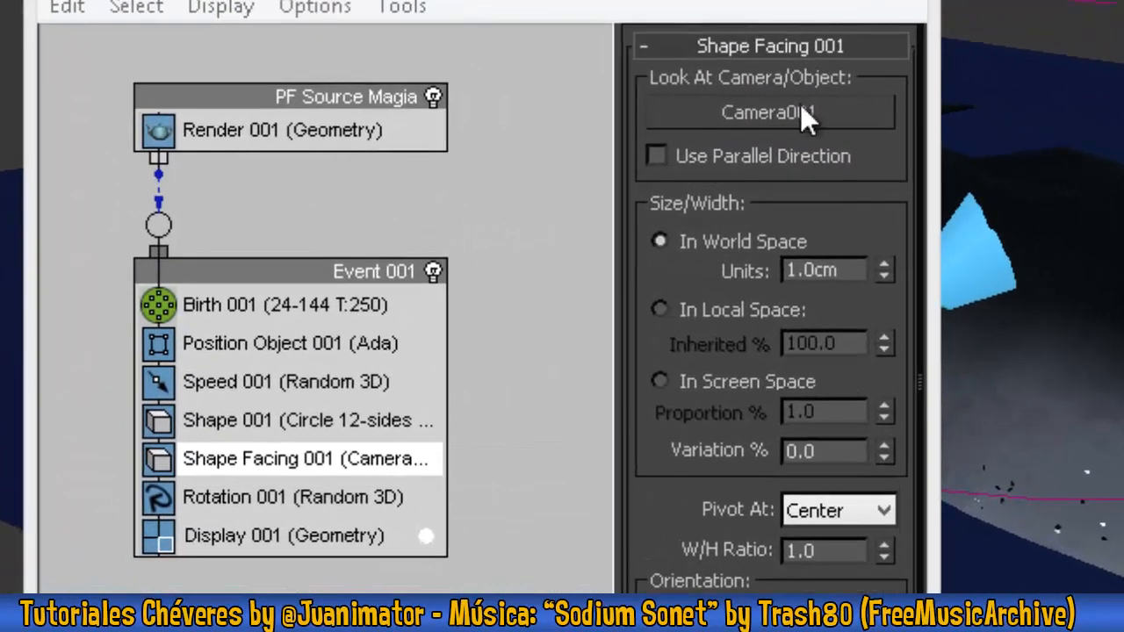
key(alt+w)
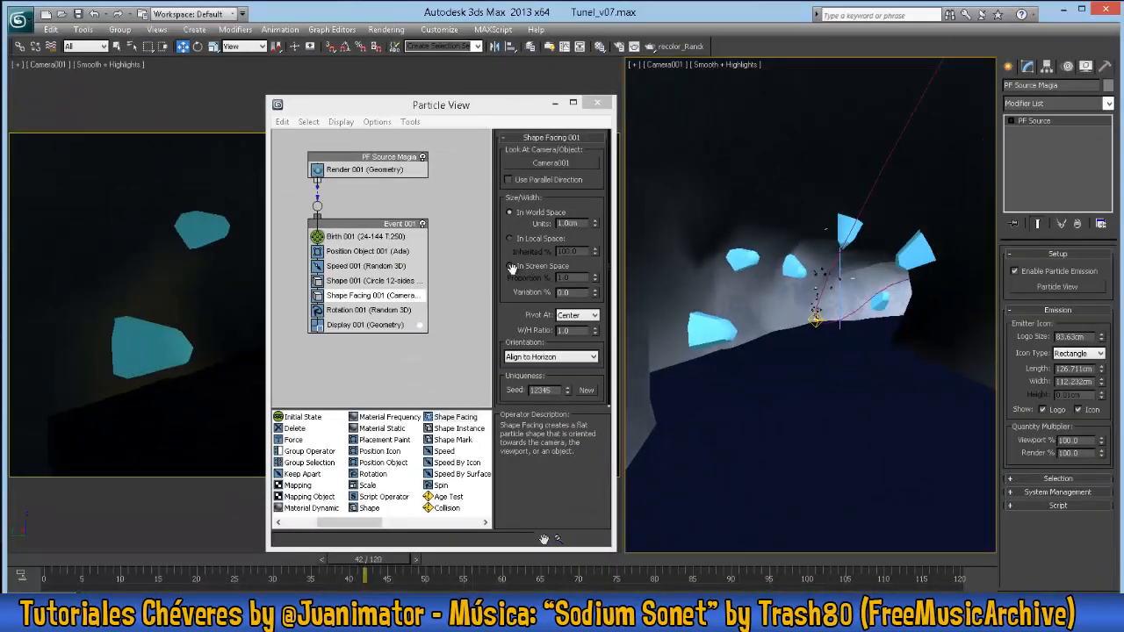
- Size the facing particles in screen space with a proportion of 0.35% and scrub the animation to check the trail
click(510, 266)
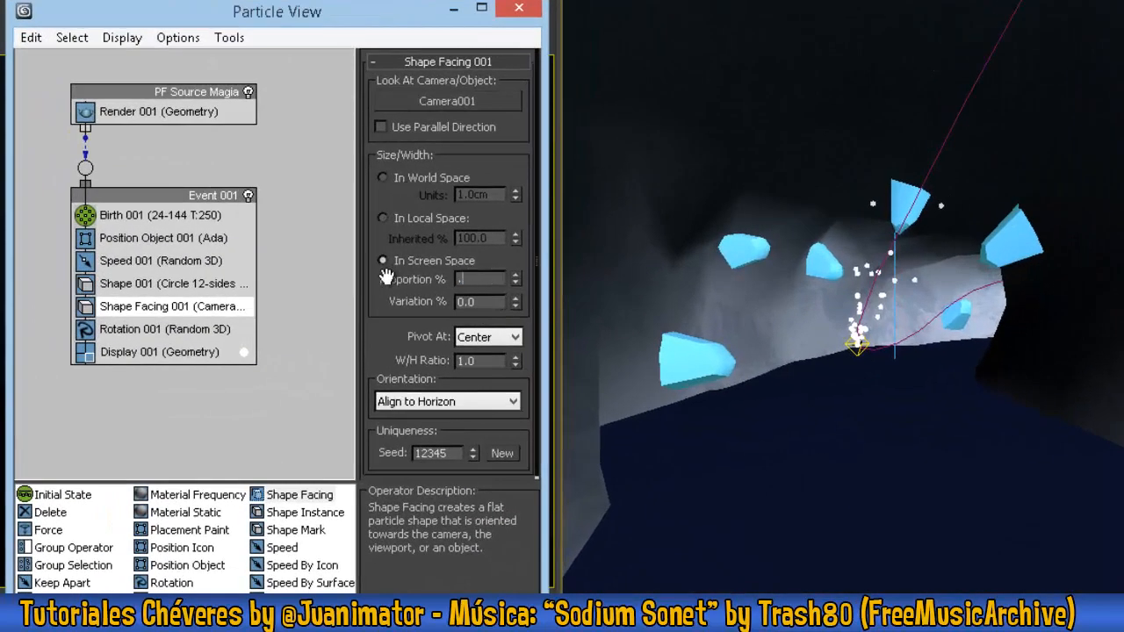
key(Return)
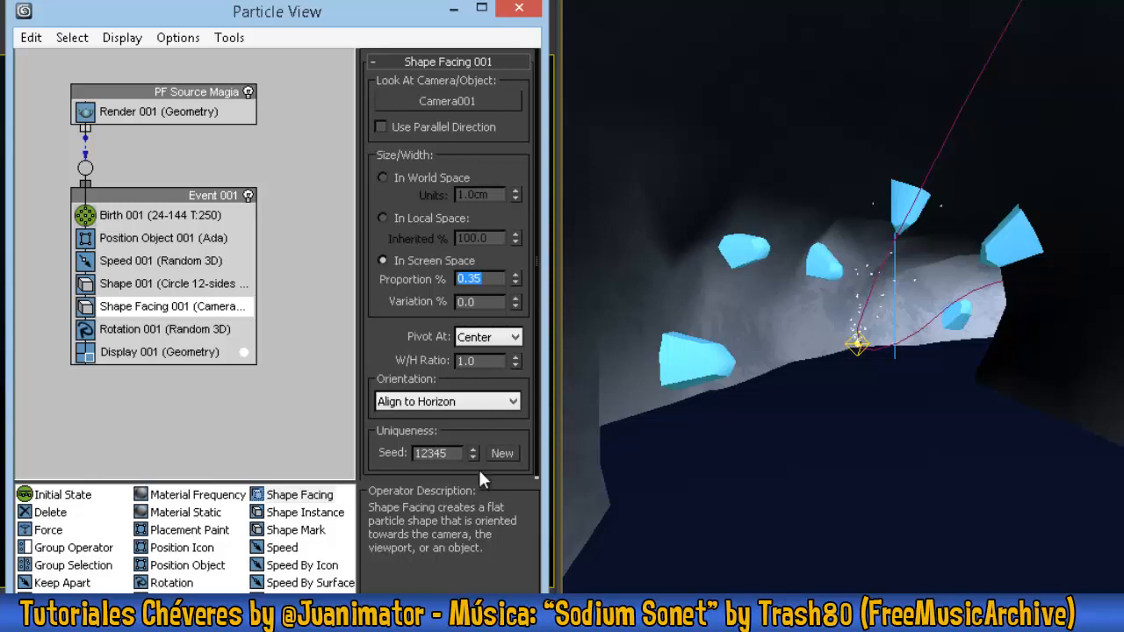
right_click(757, 429)
key(Escape)
key(shift+f)
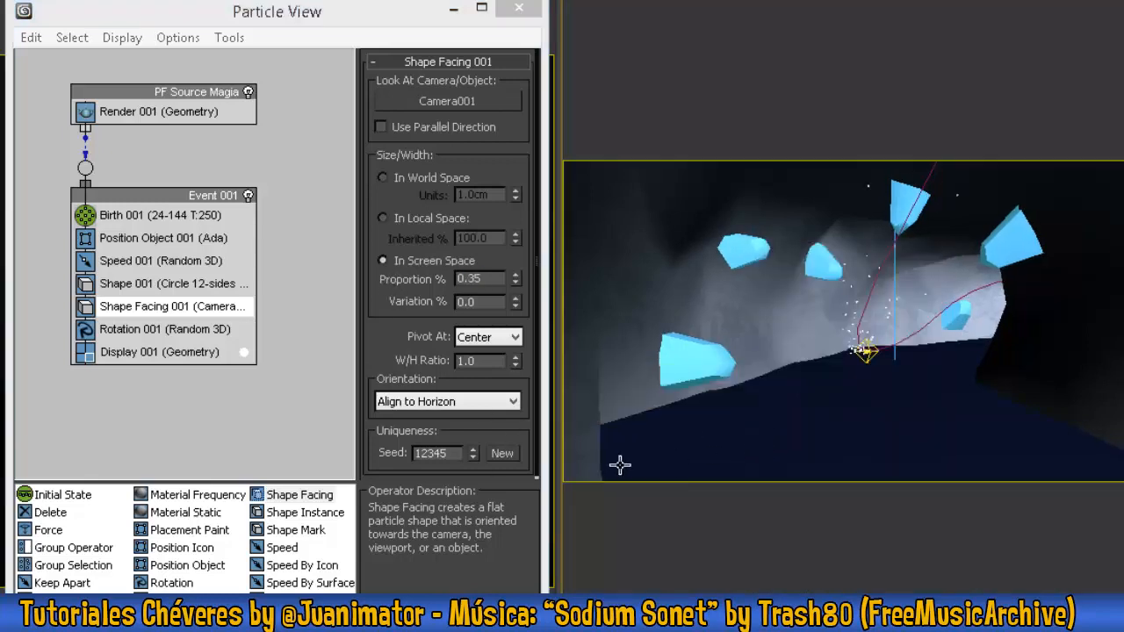
mouse_move(307, 610)
mouse_down()
mouse_move(369, 610)
mouse_move(329, 610)
mouse_up()
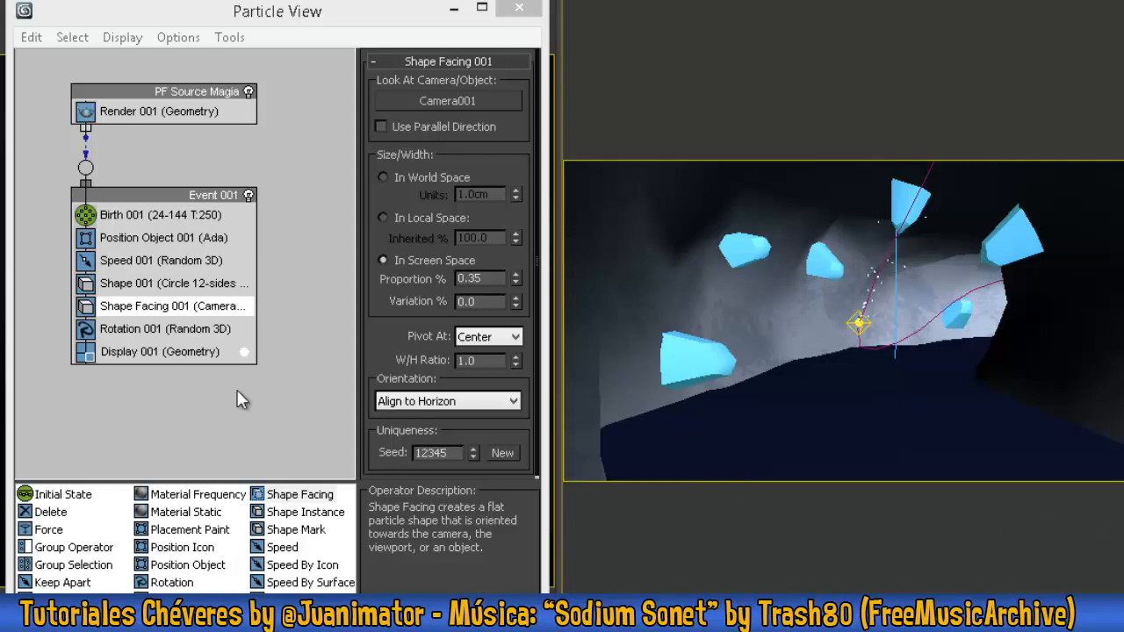
- Insert a Force operator below Shape Facing and add the Gravedad space warp to it from the perspective view
scroll(176, 535, up, 2)
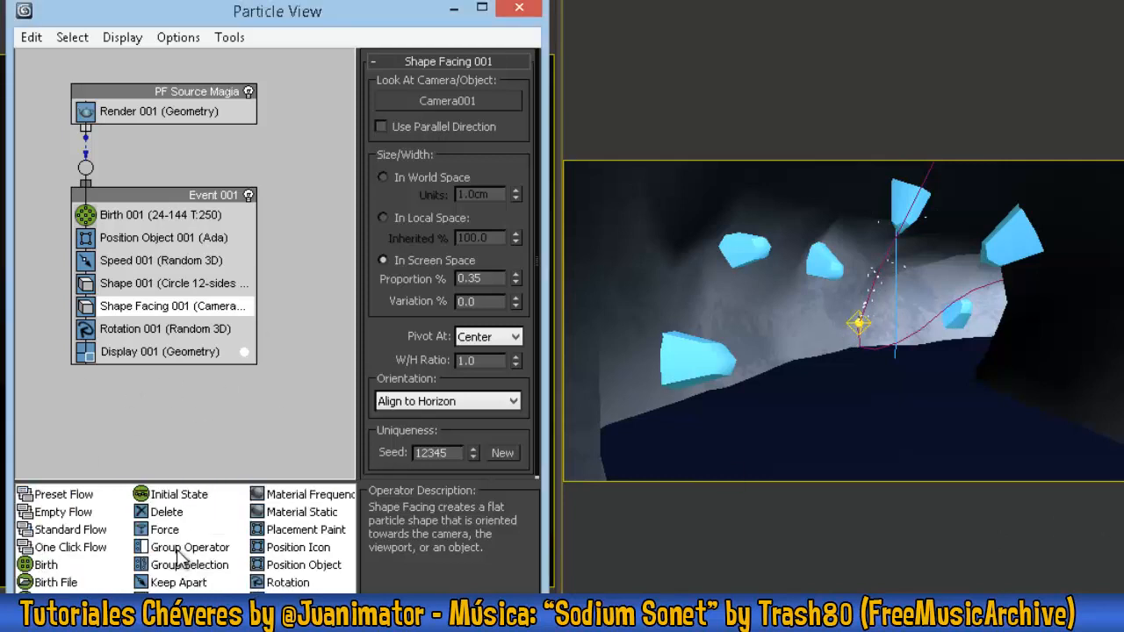
drag(164, 529, 181, 330)
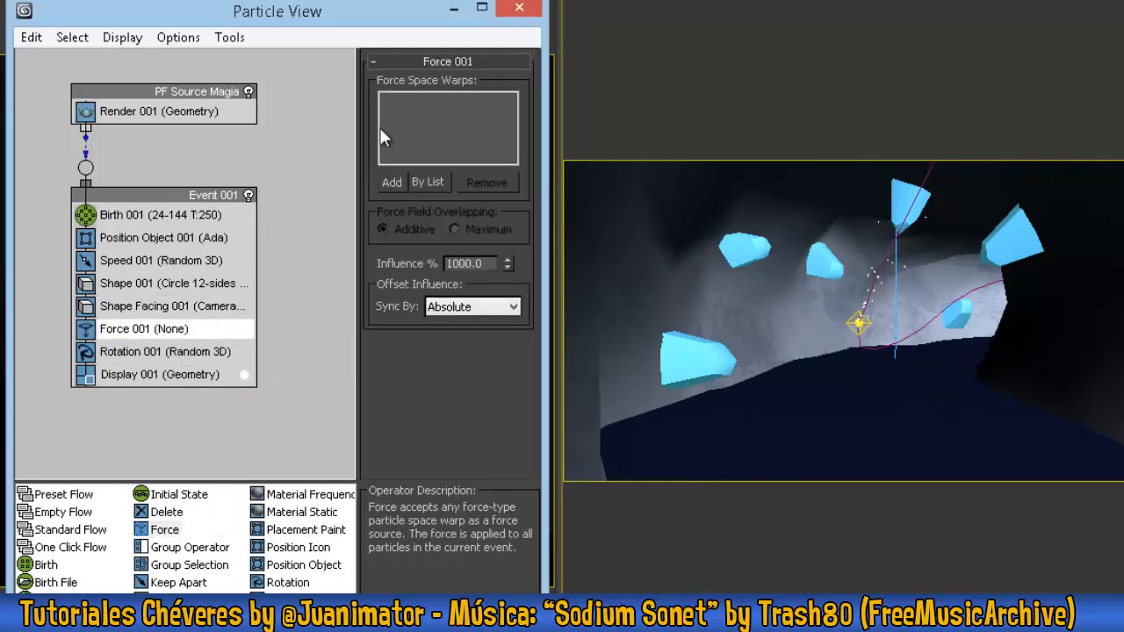
click(856, 343)
key(alt+w)
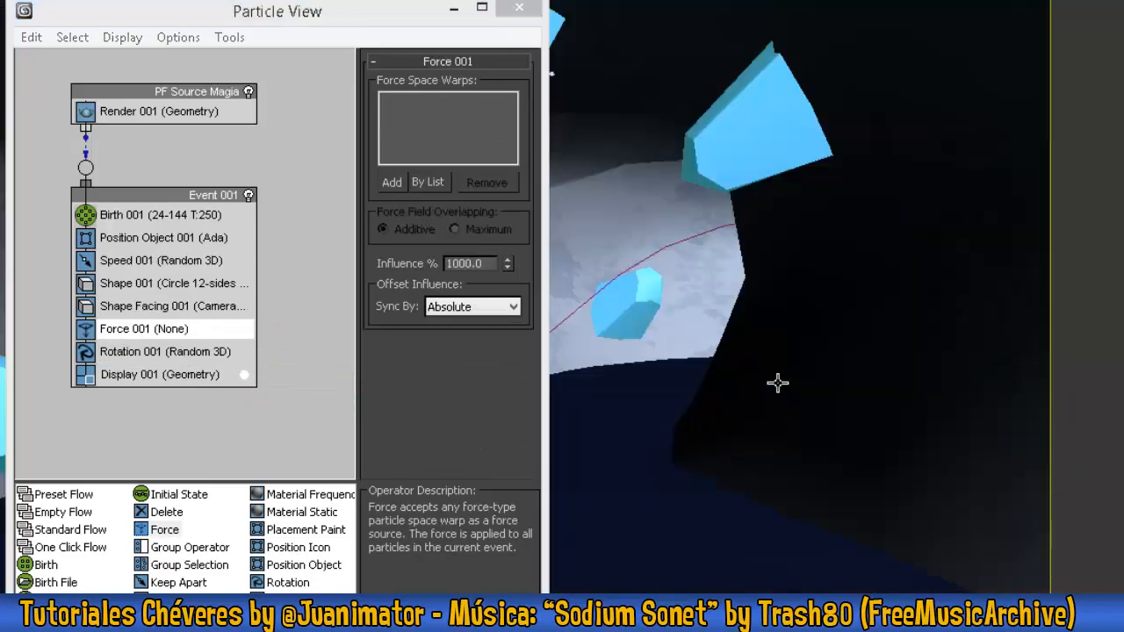
drag(387, 14, 192, 18)
ctrl+alt+middle_drag(763, 285, 716, 523)
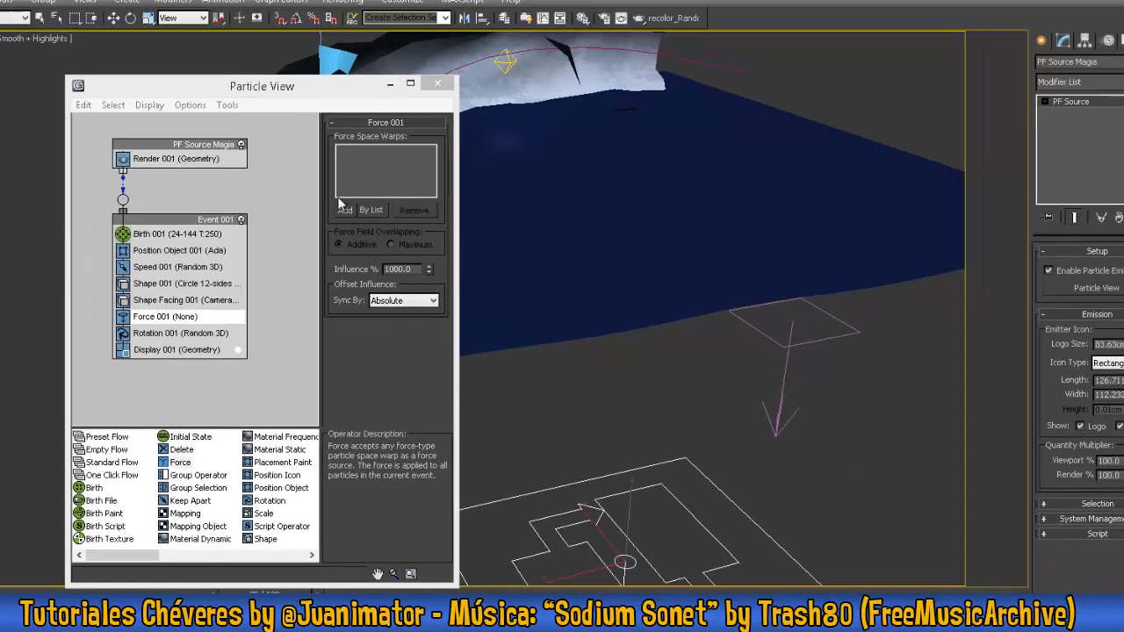
click(197, 185)
click(803, 372)
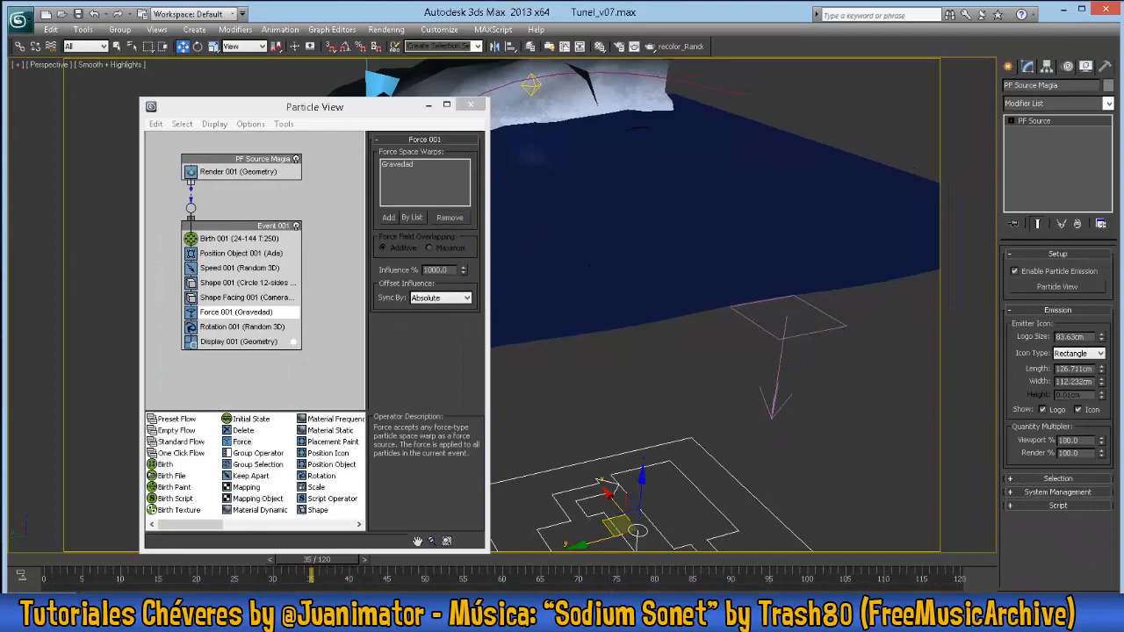
- Set the gravity force's influence to 5% and switch back to the camera view to check the falling particles
double_click(439, 269)
text(5)
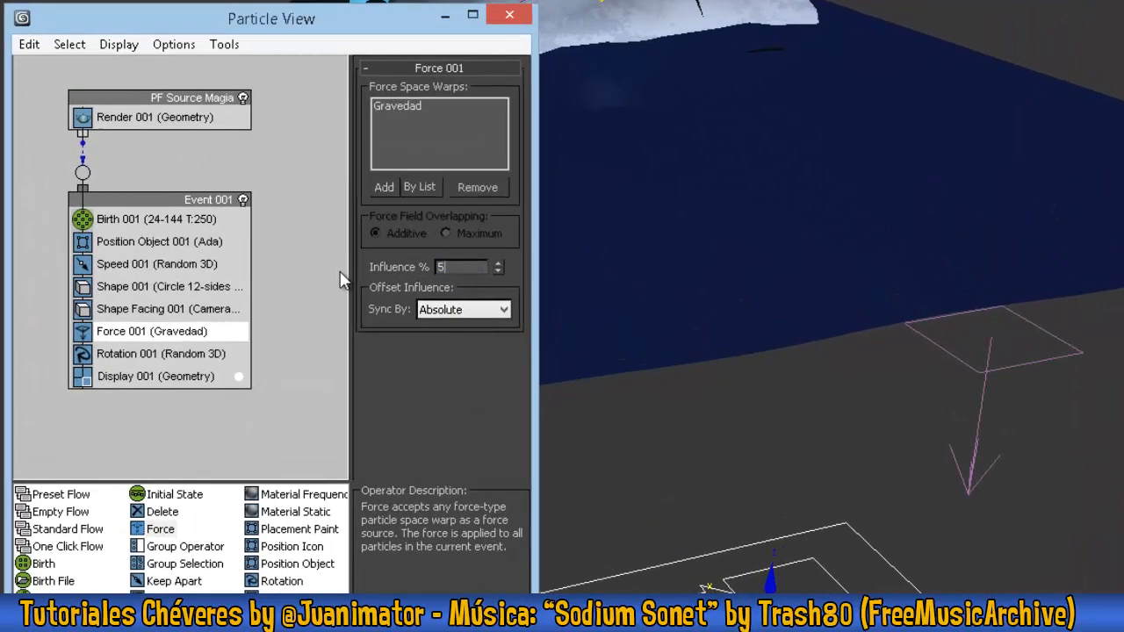
key(Return)
alt+middle_drag(843, 209, 1014, 215)
key(c)
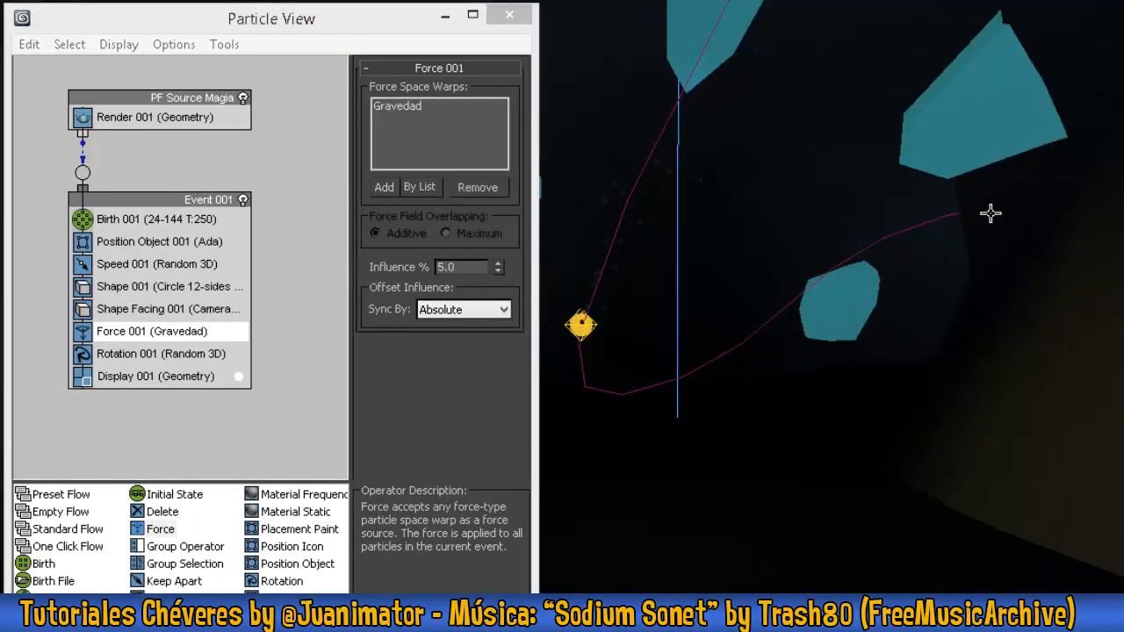
key(alt+w)
key(alt+w)
key(alt+w)
key(c)
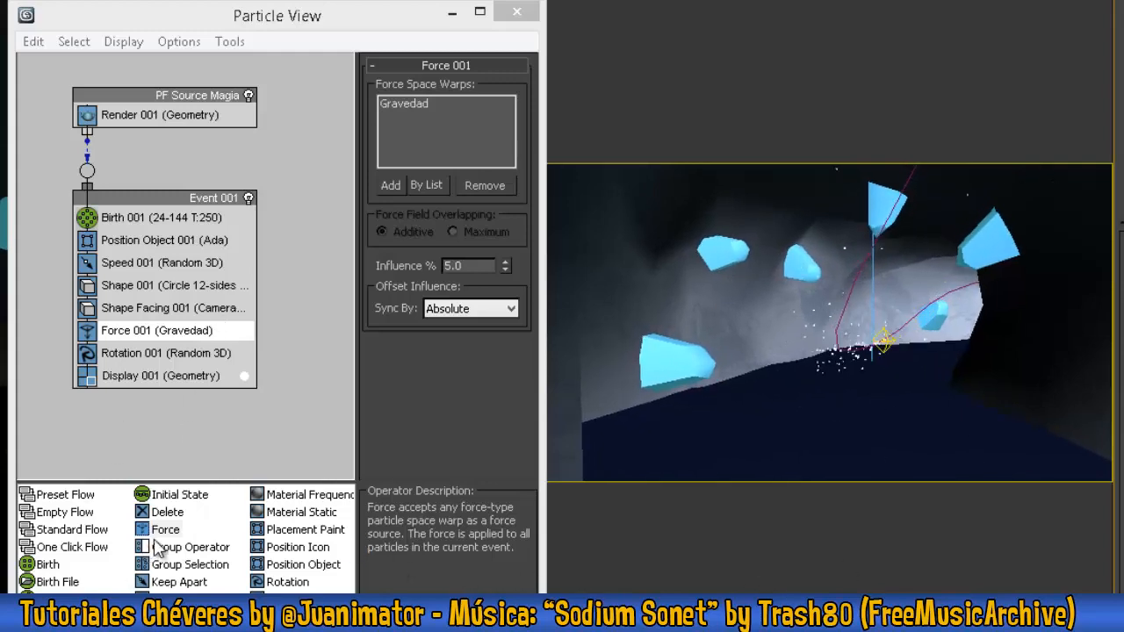
- Insert a second Force operator below the gravity force in Event 001 and place a Drag space warp in the camera view
drag(164, 530, 150, 352)
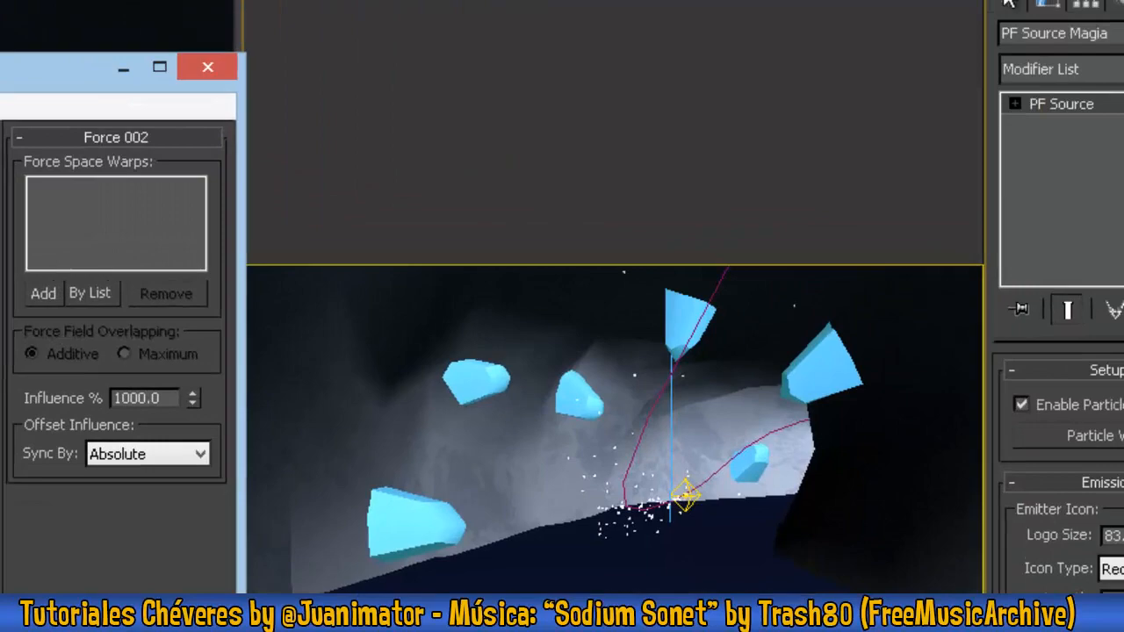
click(800, 60)
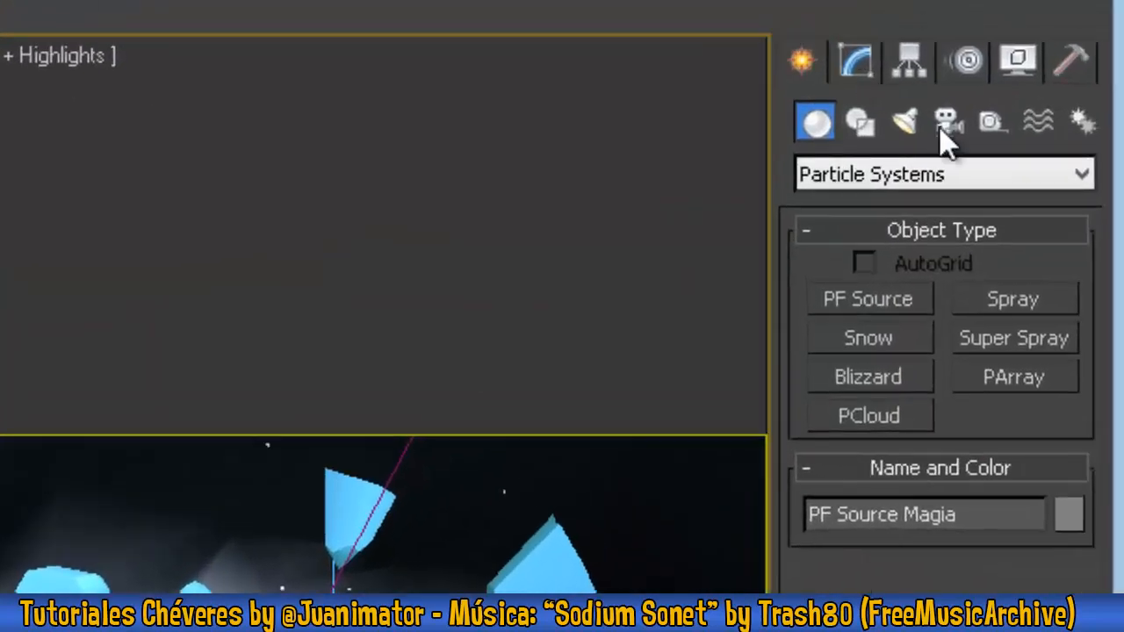
click(1042, 121)
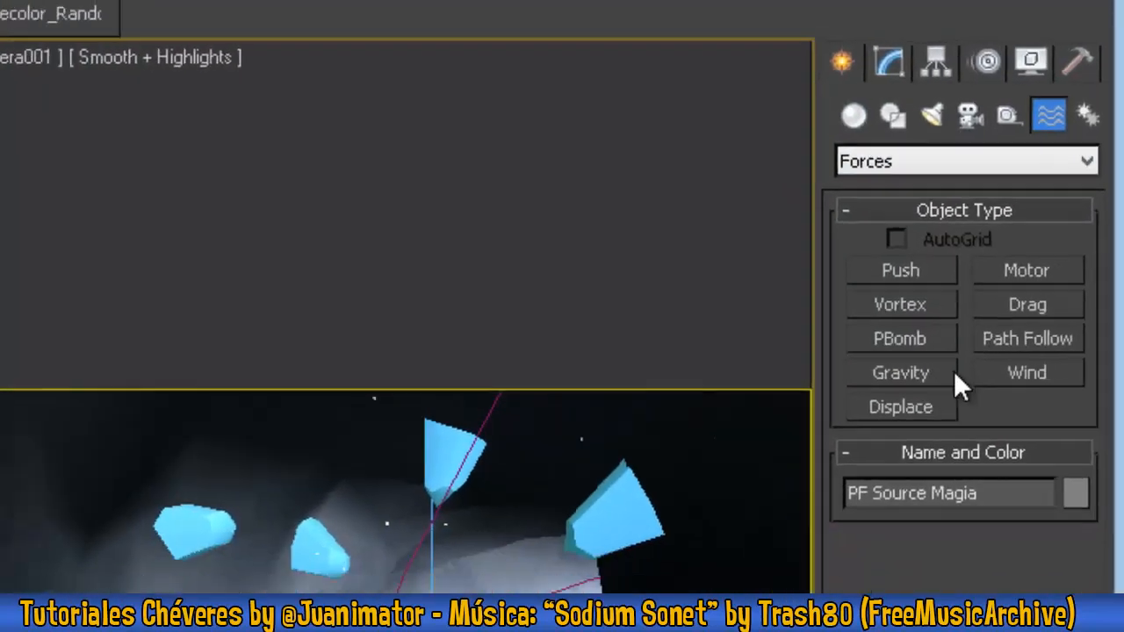
click(1013, 338)
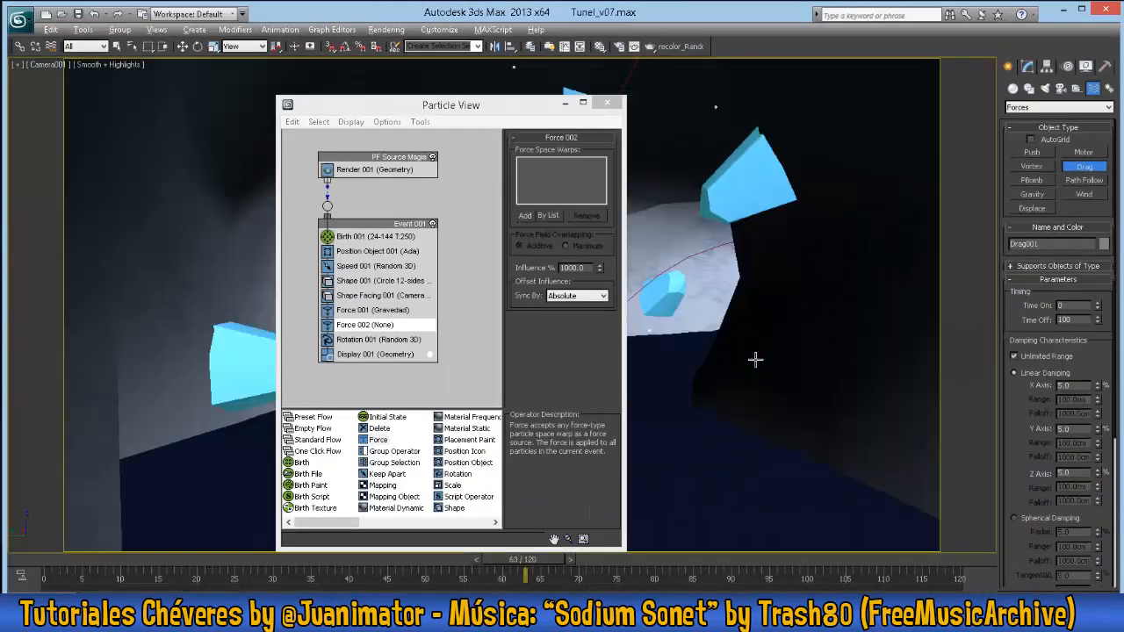
key(alt+w)
drag(713, 391, 760, 360)
key(w)
drag(657, 394, 701, 388)
drag(769, 316, 771, 243)
- Reduce the Drag space warp's icon size and set its Time Off to 120
click(1027, 67)
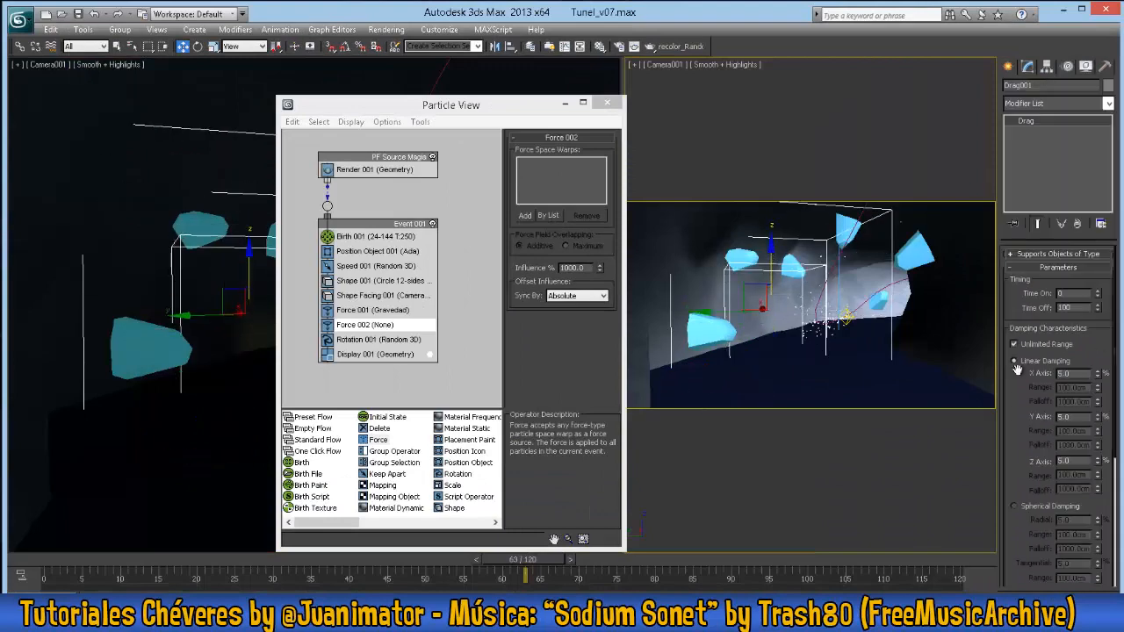
click(1047, 254)
drag(1005, 449, 1007, 320)
drag(1098, 566, 1100, 624)
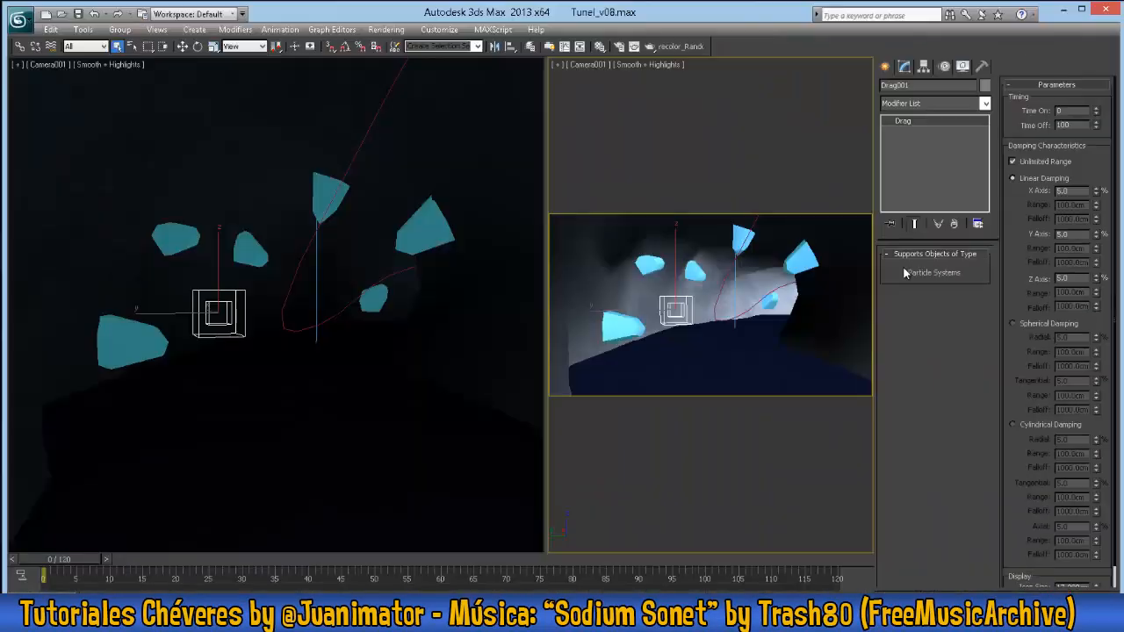
key(w)
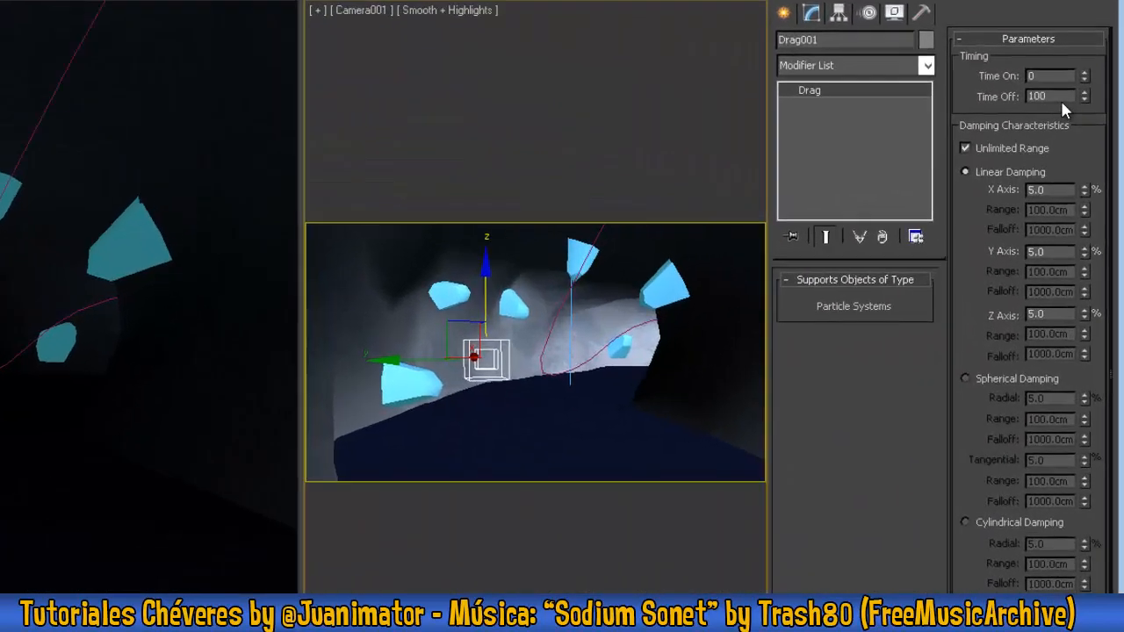
drag(1080, 127, 997, 128)
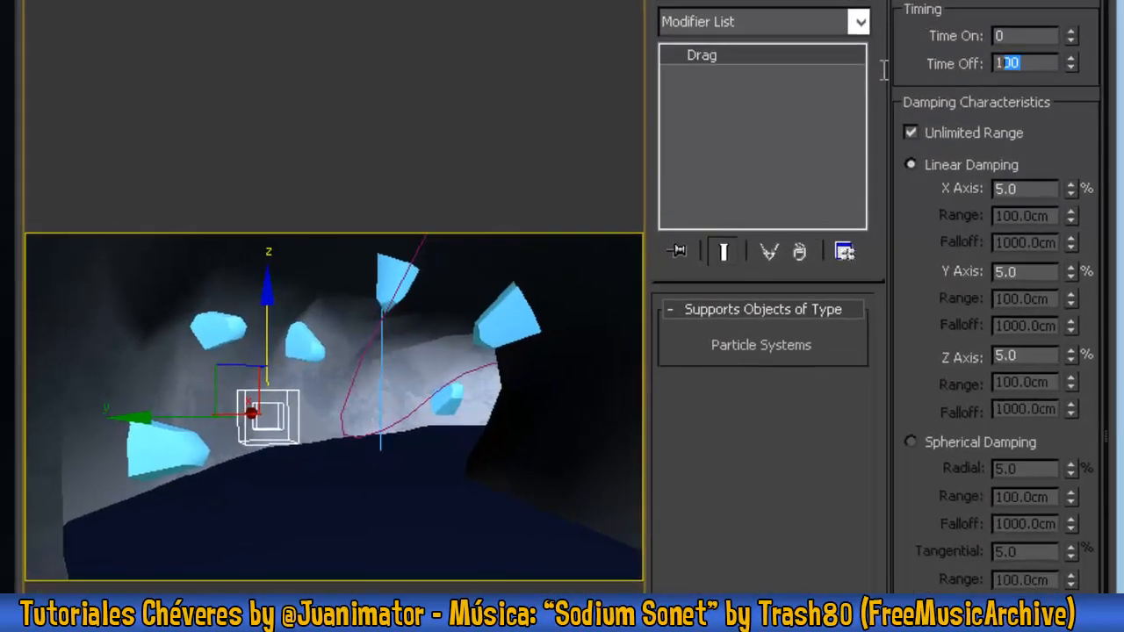
text(120)
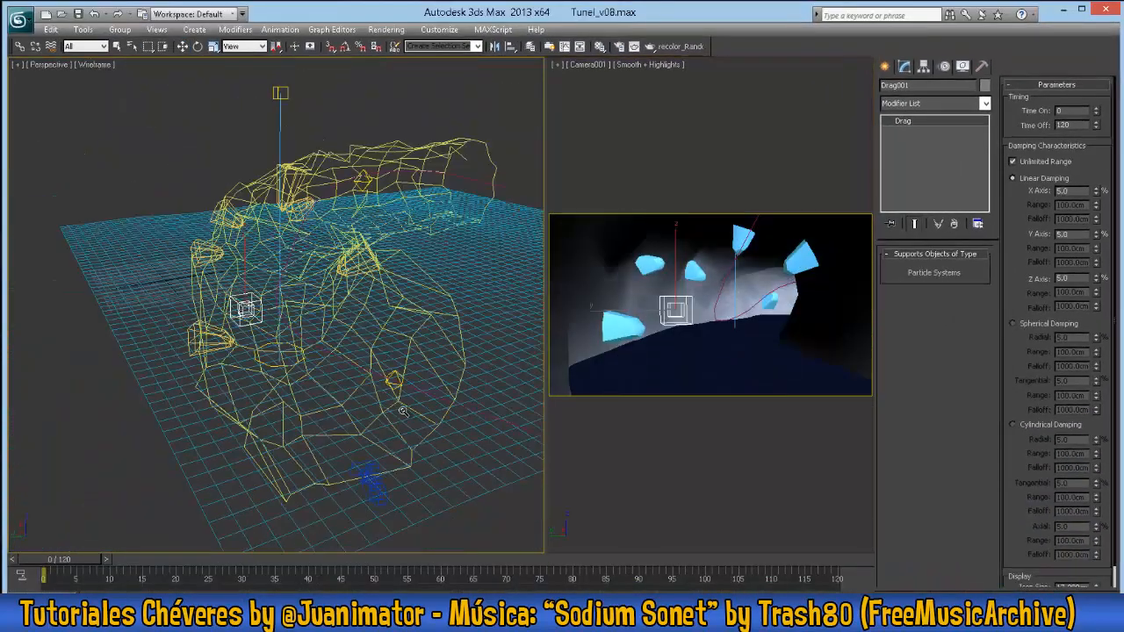
- Reopen the PF Source Magia flow and add the Drag001 space warp to the Force 002 operator
click(373, 412)
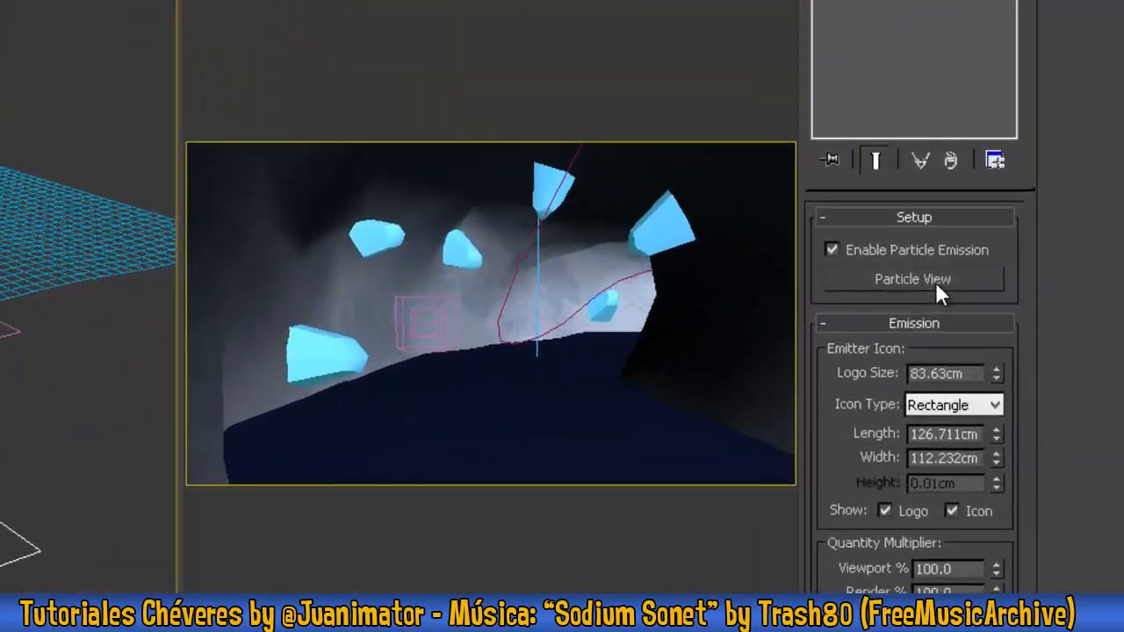
click(929, 288)
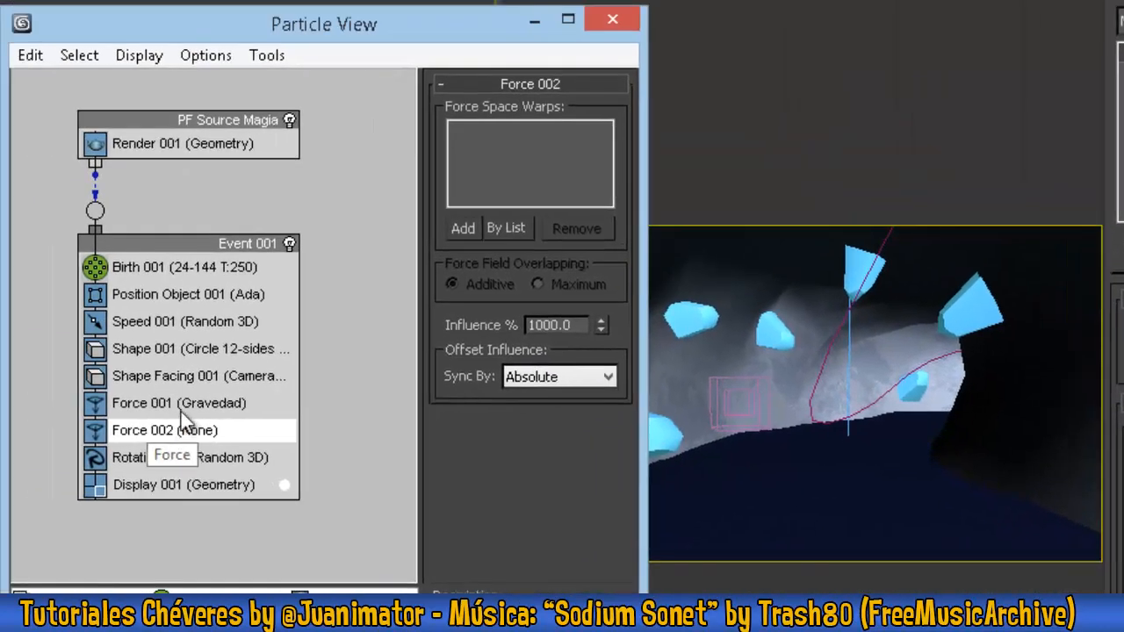
click(176, 430)
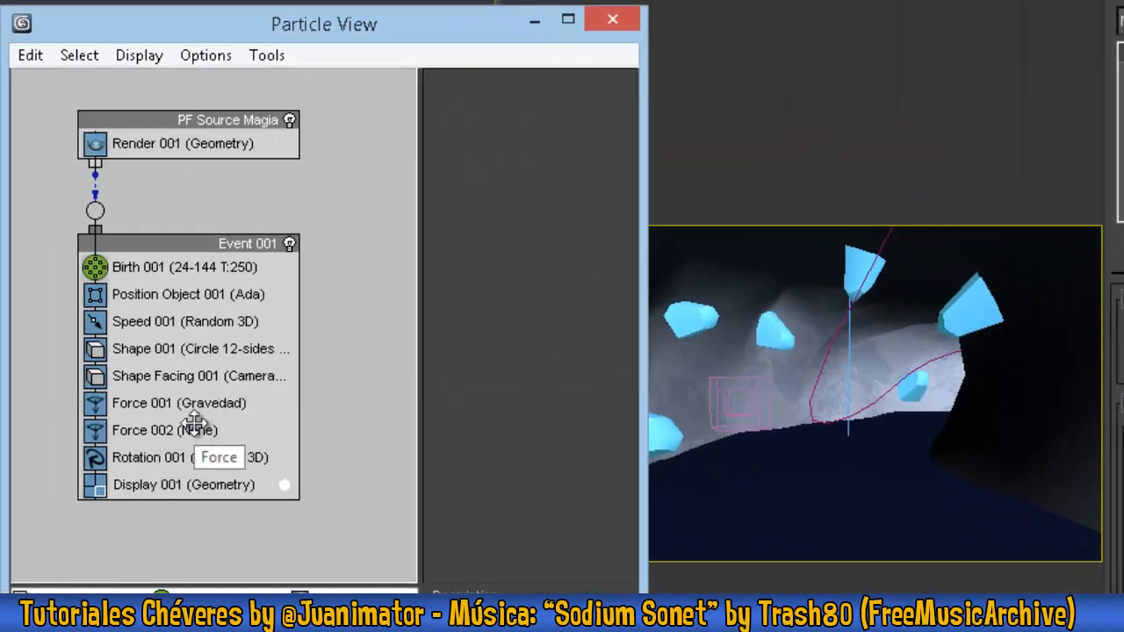
click(194, 429)
click(725, 380)
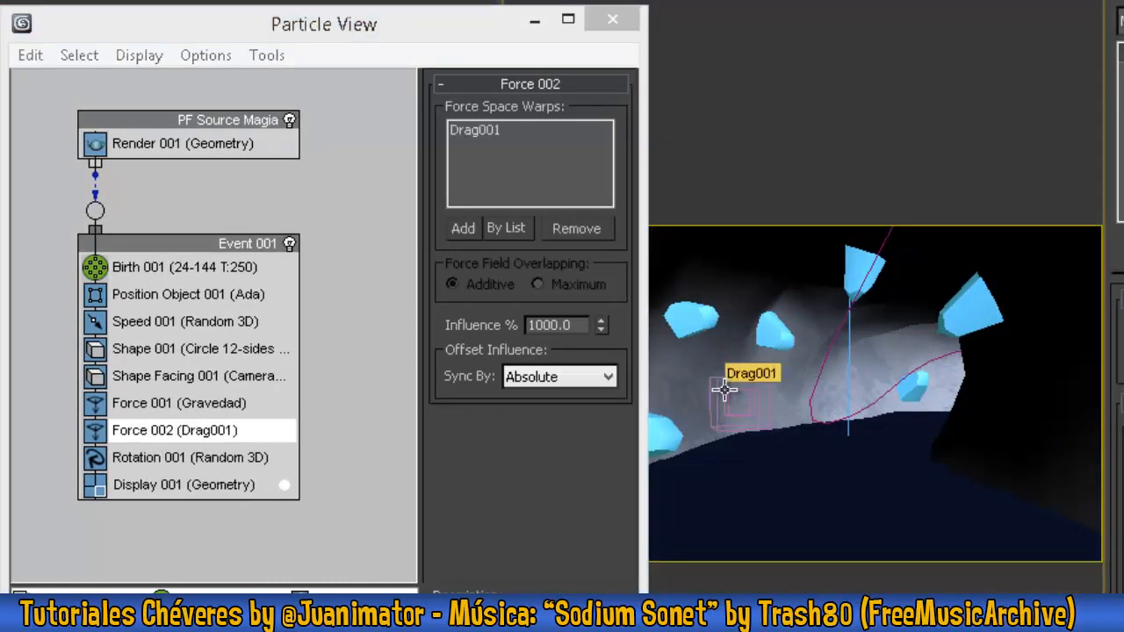
- Insert a Delete operator below Force 002 that removes particles by age, with a life span of 40 and a variation of 8
drag(407, 31, 337, 22)
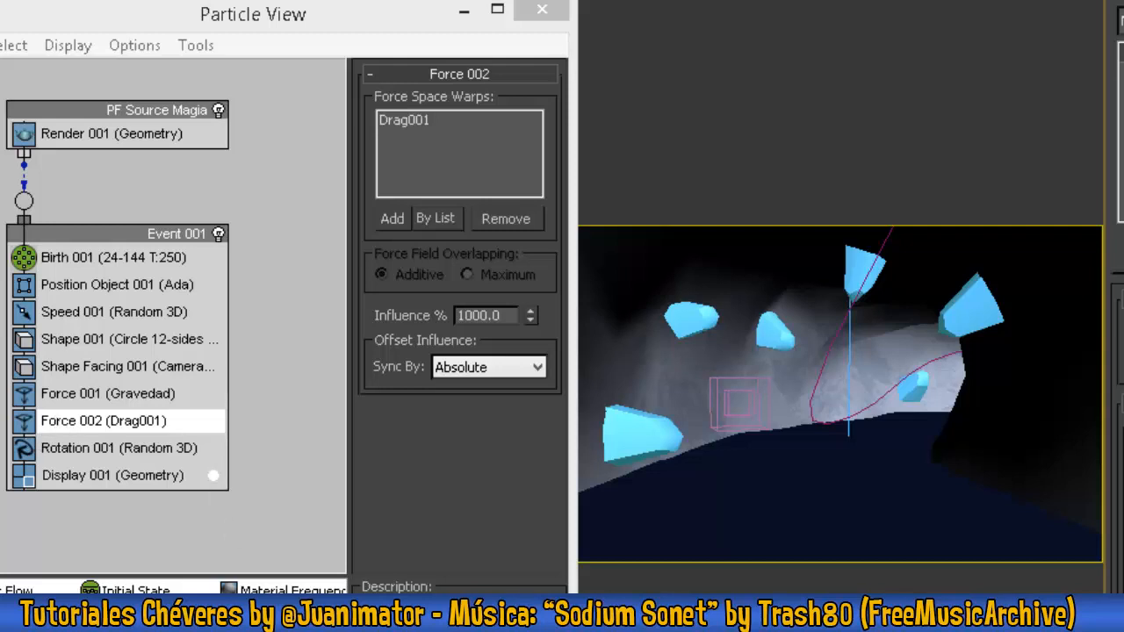
drag(132, 586, 102, 441)
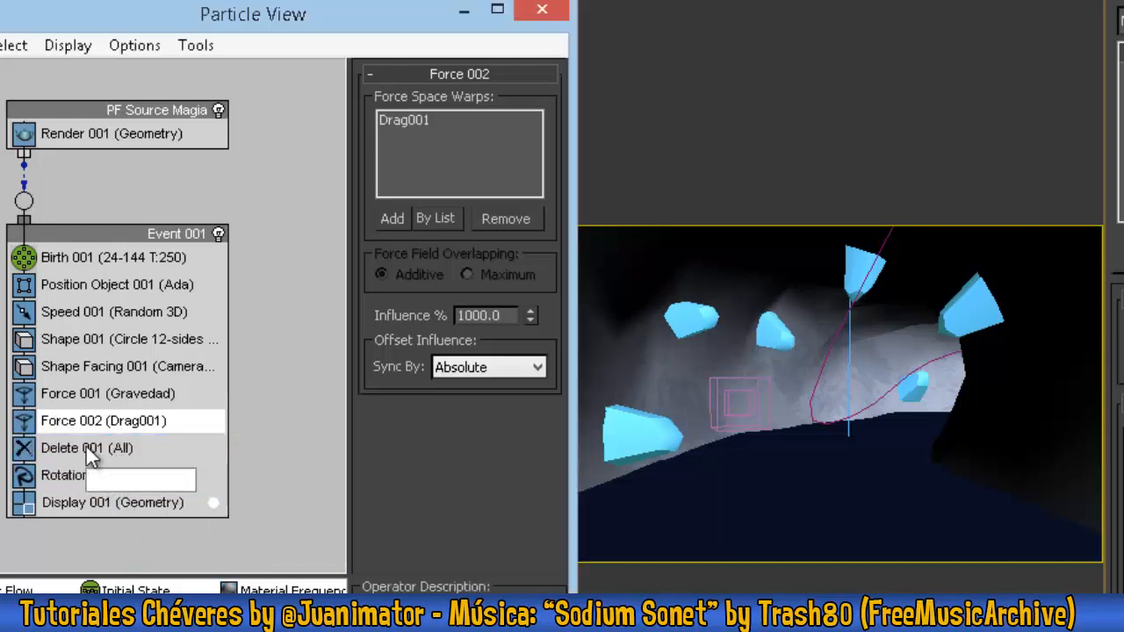
click(86, 447)
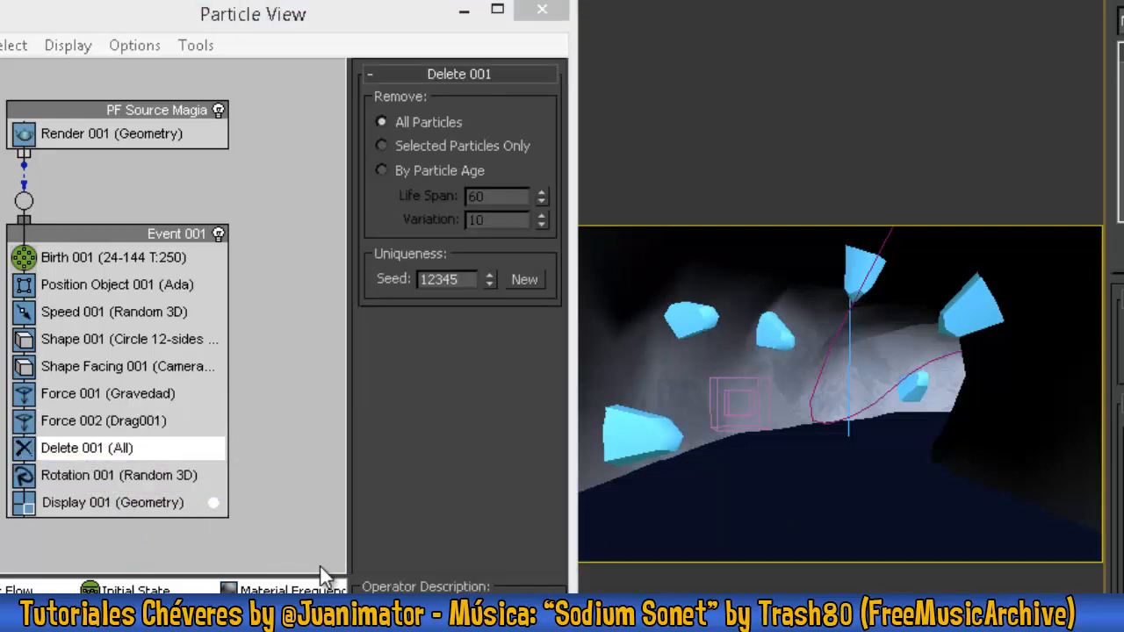
click(264, 423)
click(103, 447)
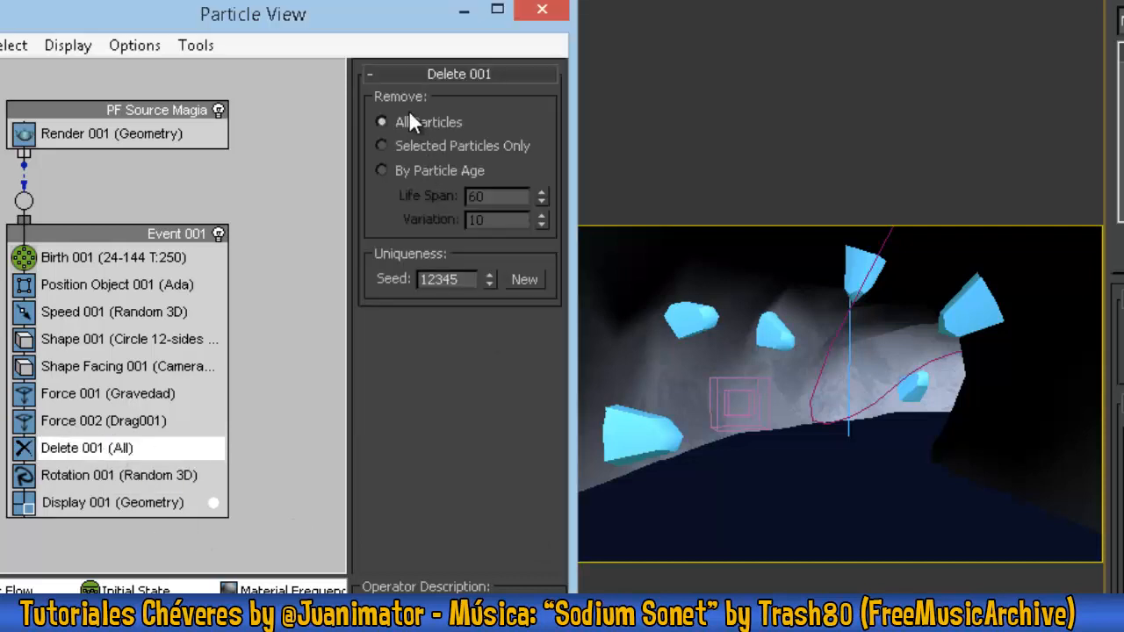
click(382, 171)
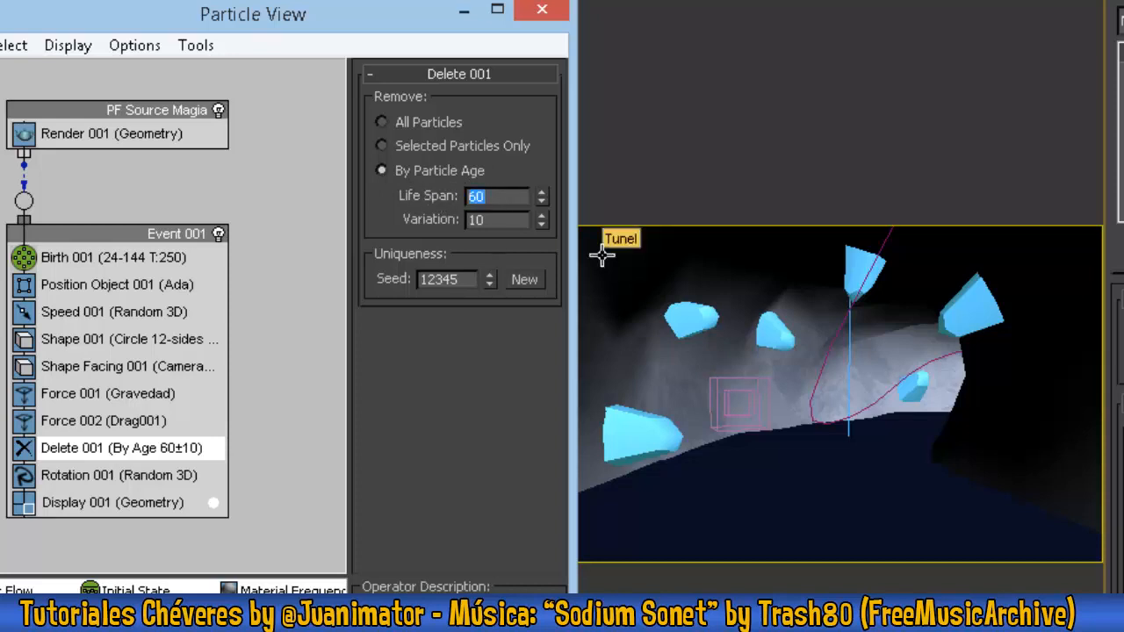
text(40)
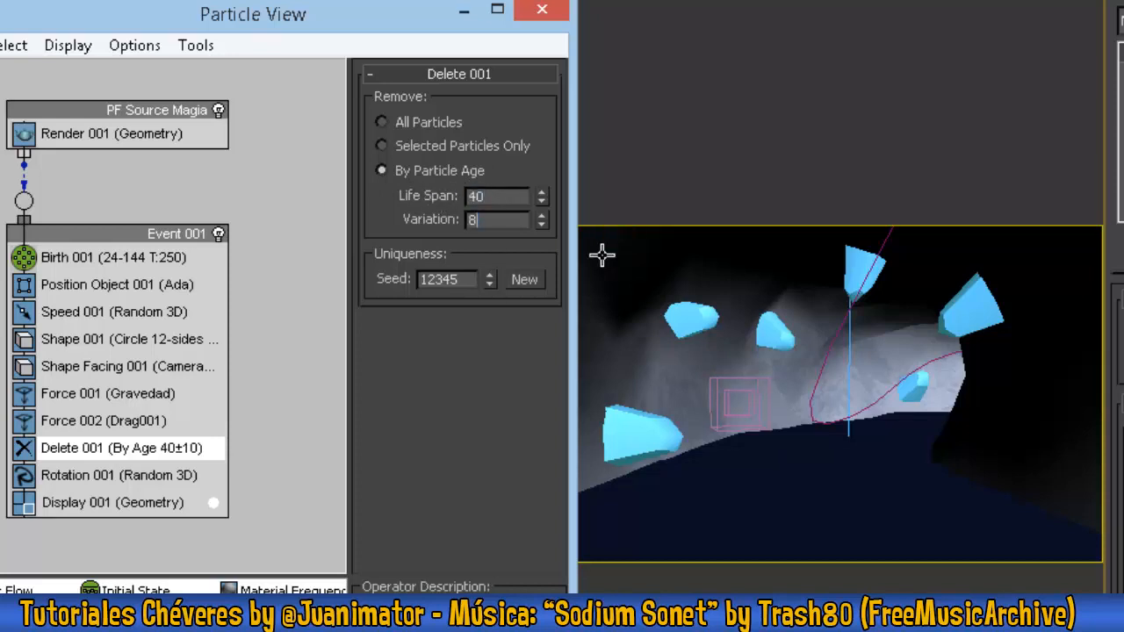
key(Tab)
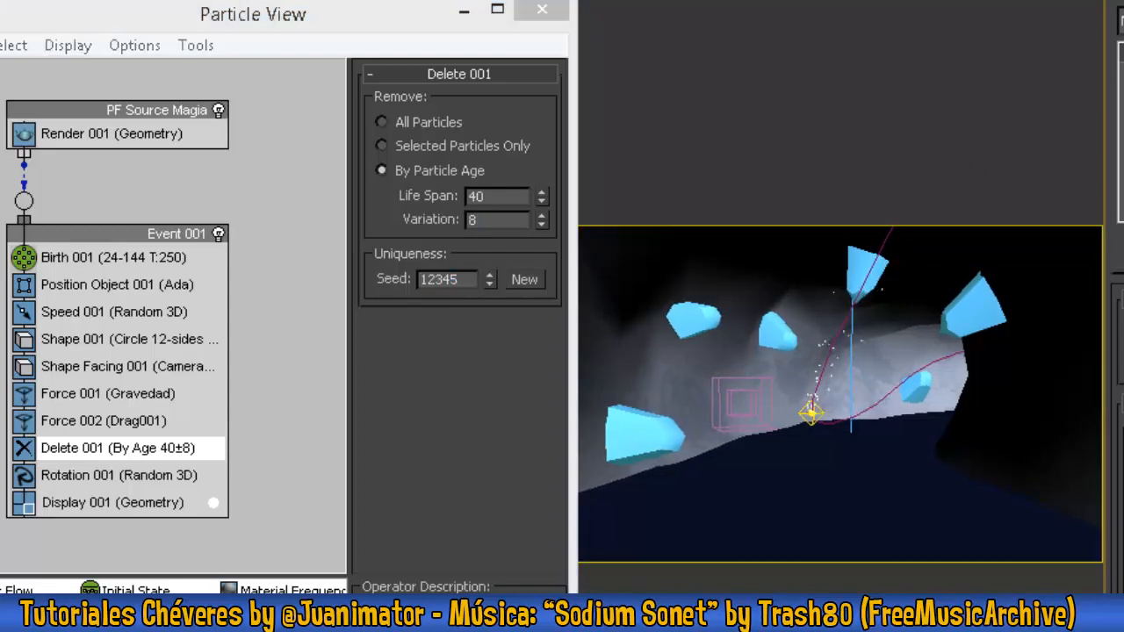
drag(392, 14, 313, 9)
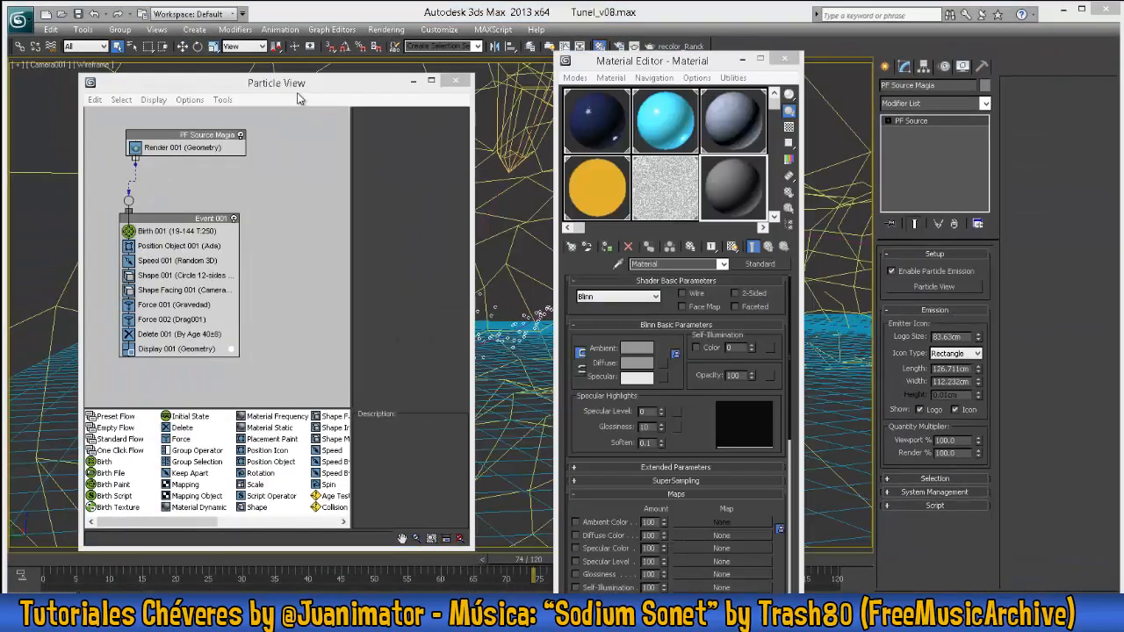
- Name the unused grey material Magia Ada and set its self-illumination to 100
drag(314, 90, 388, 95)
drag(612, 64, 629, 65)
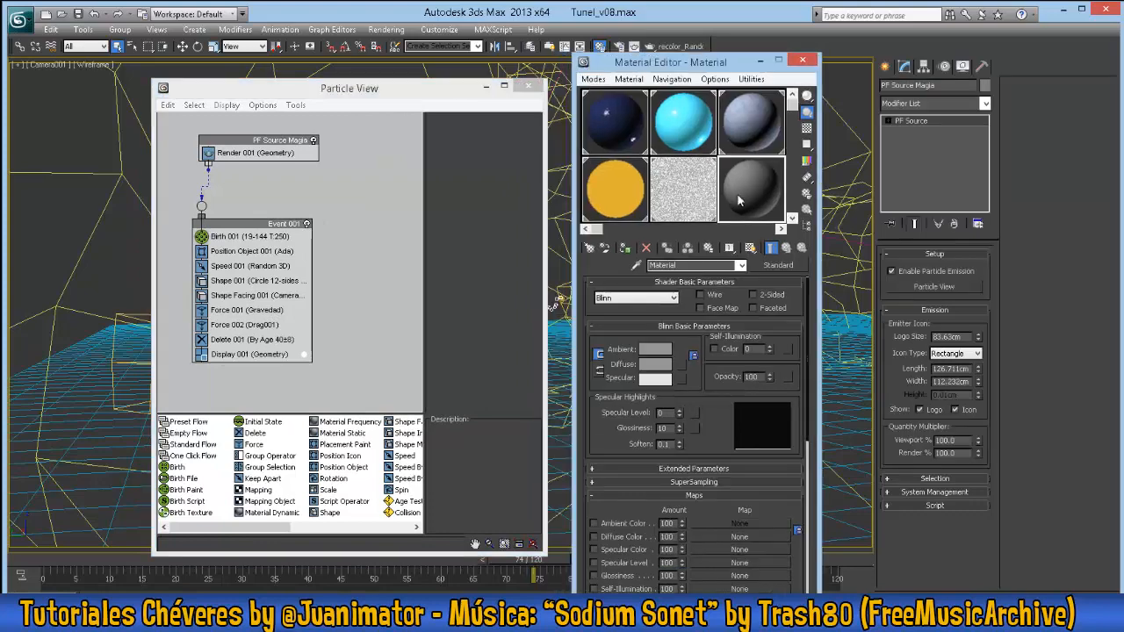
text(Magia Ada)
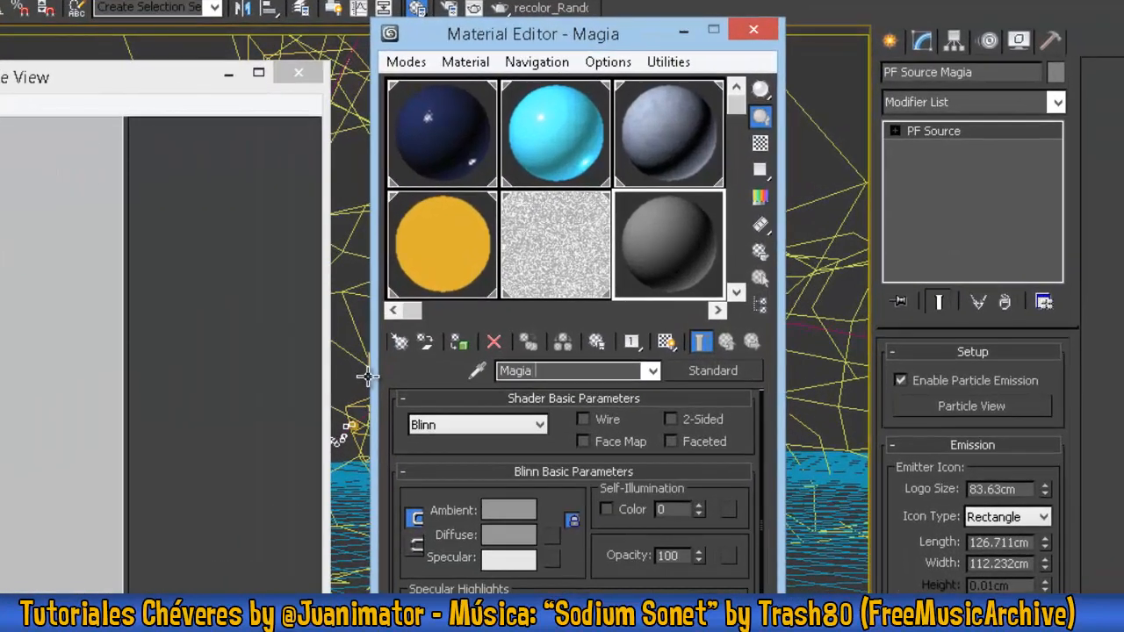
text(100)
key(Return)
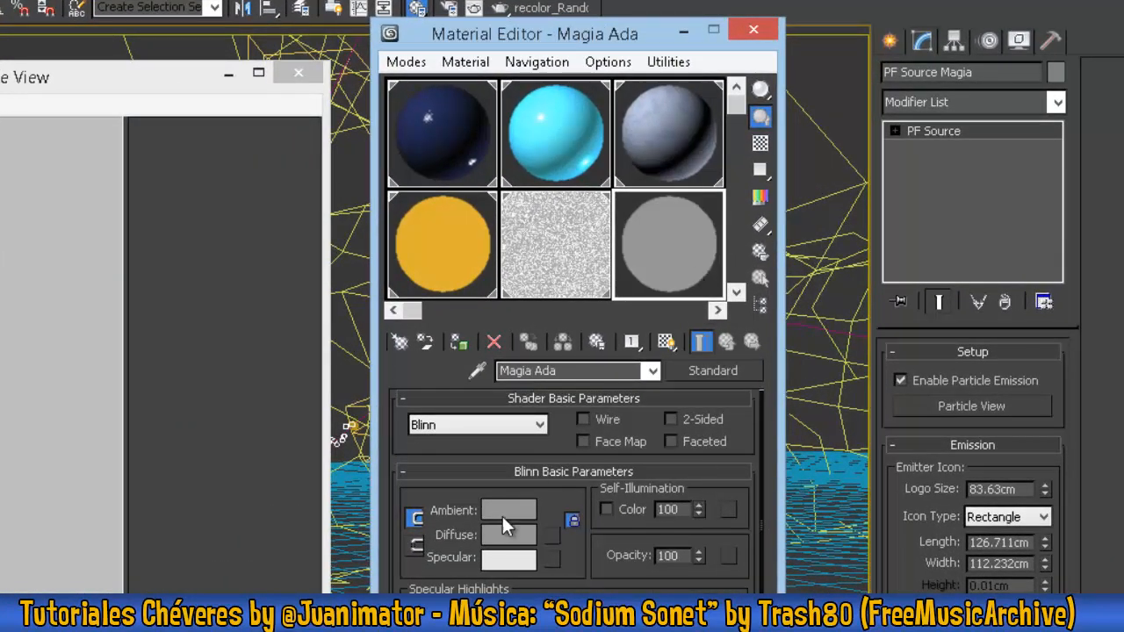
- Set the Magia Ada material's diffuse color to a bright yellow-orange
click(520, 535)
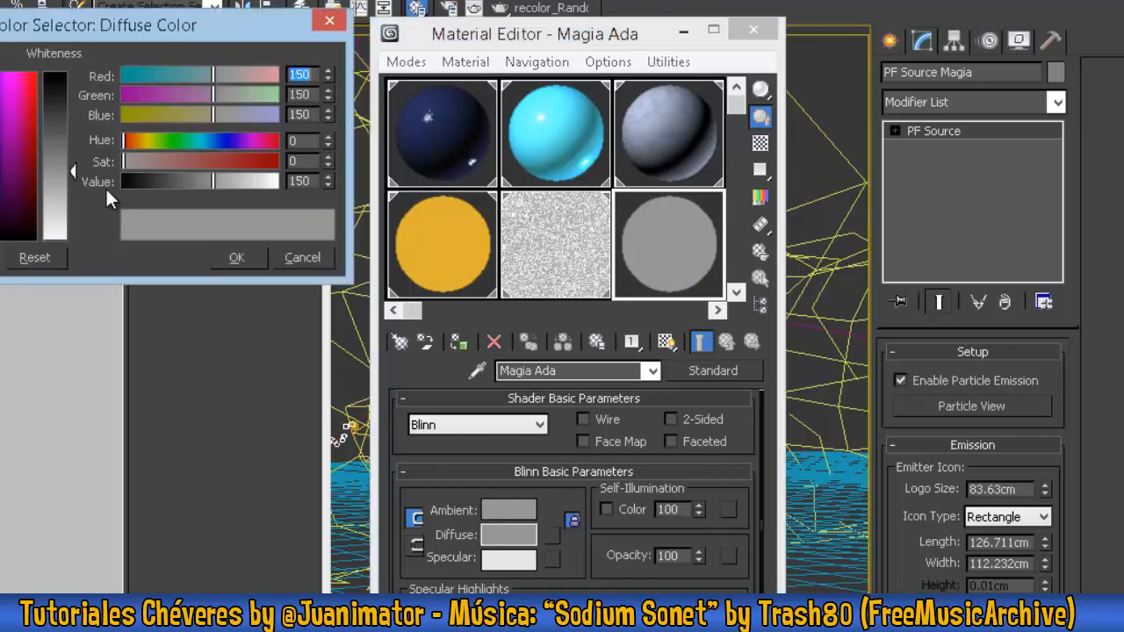
drag(63, 67, 55, 63)
click(203, 69)
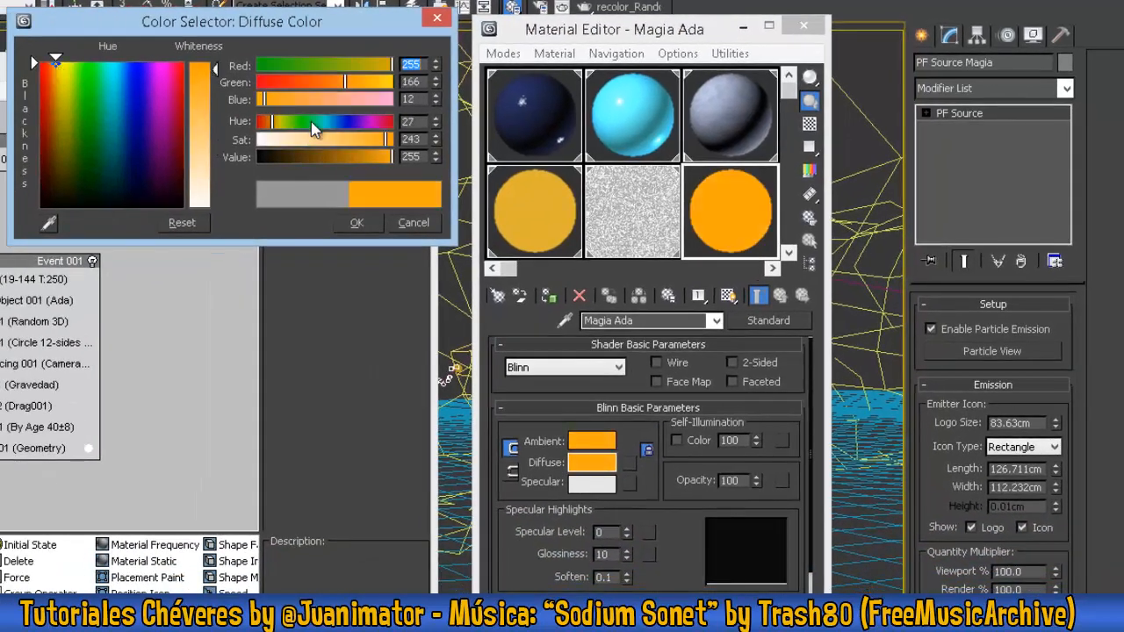
click(357, 222)
- Assign a Particle Age map to the Magia Ada material's Opacity channel
drag(686, 548, 682, 354)
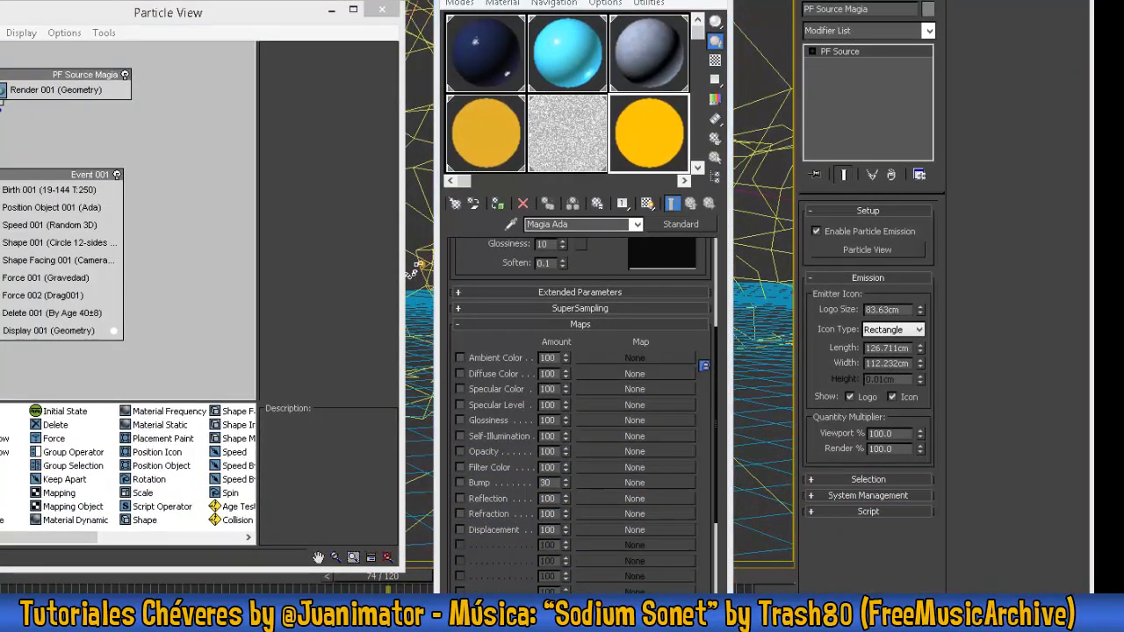
mouse_move(610, 264)
mouse_down()
mouse_move(604, 418)
mouse_move(616, 259)
mouse_up()
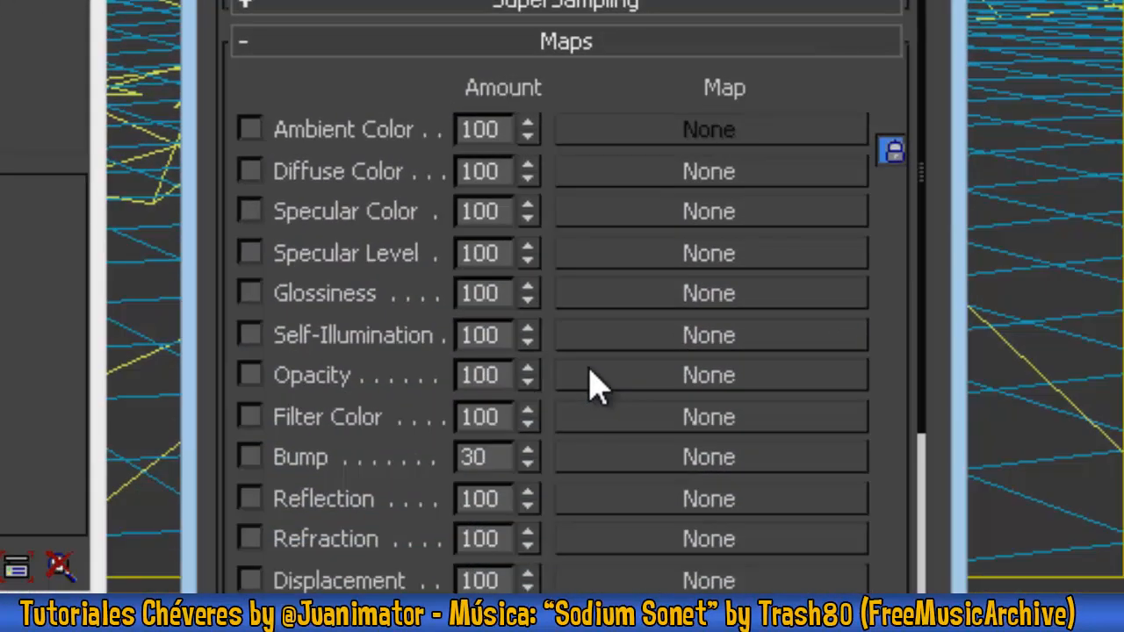
click(590, 370)
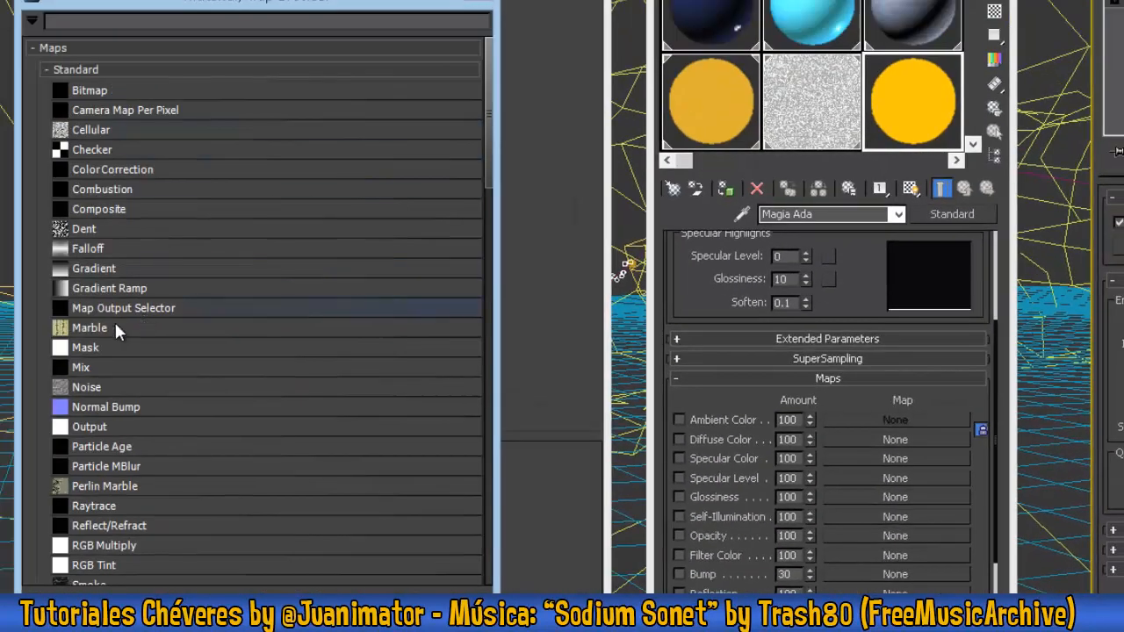
click(116, 447)
click(377, 608)
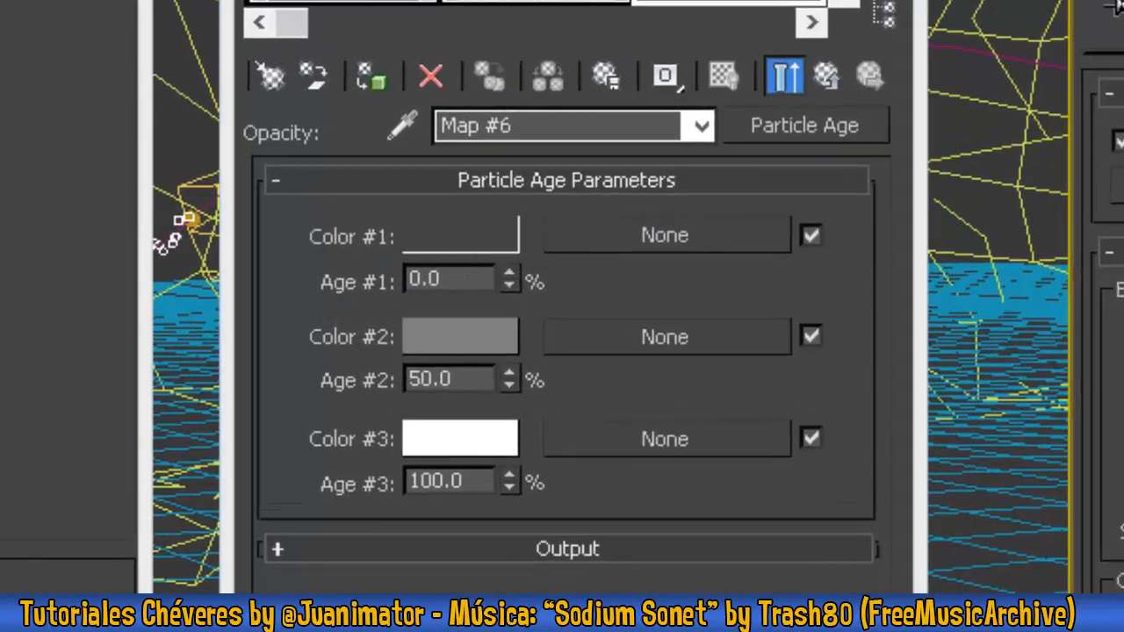
- Set the Particle Age map's Color #1 and #2 to white and Color #3 to black, and return to the parent material
click(453, 351)
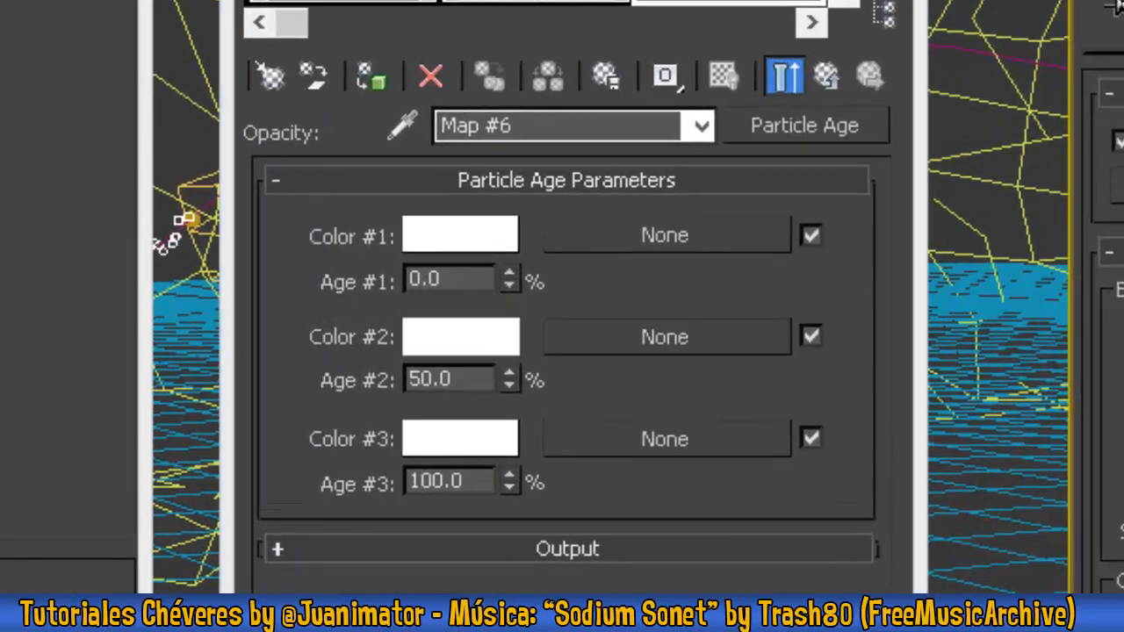
click(425, 443)
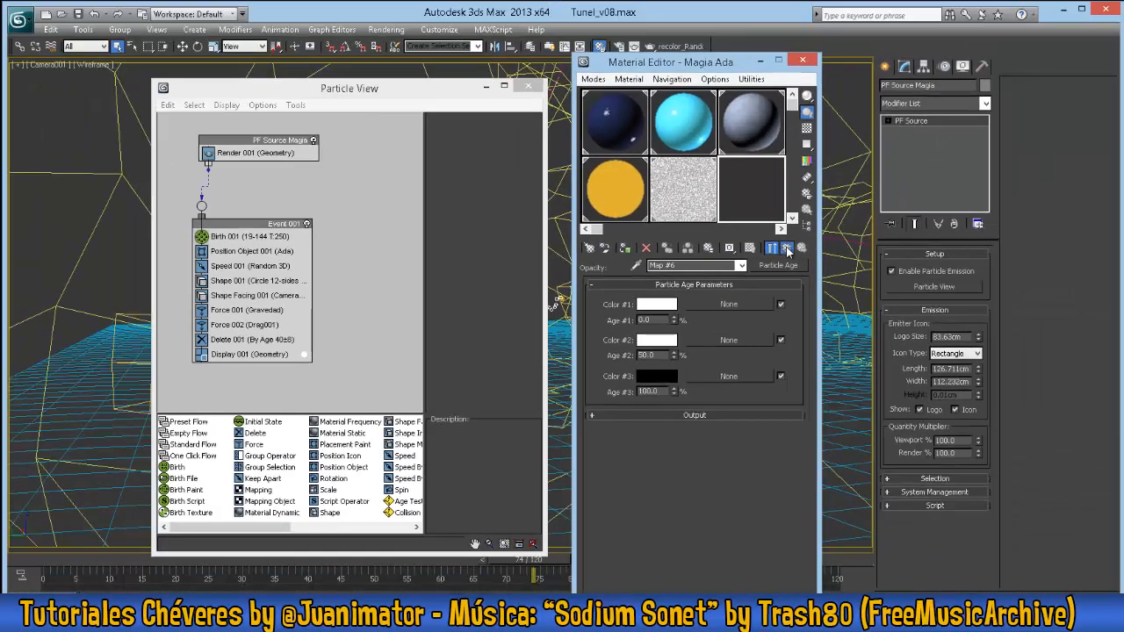
click(801, 182)
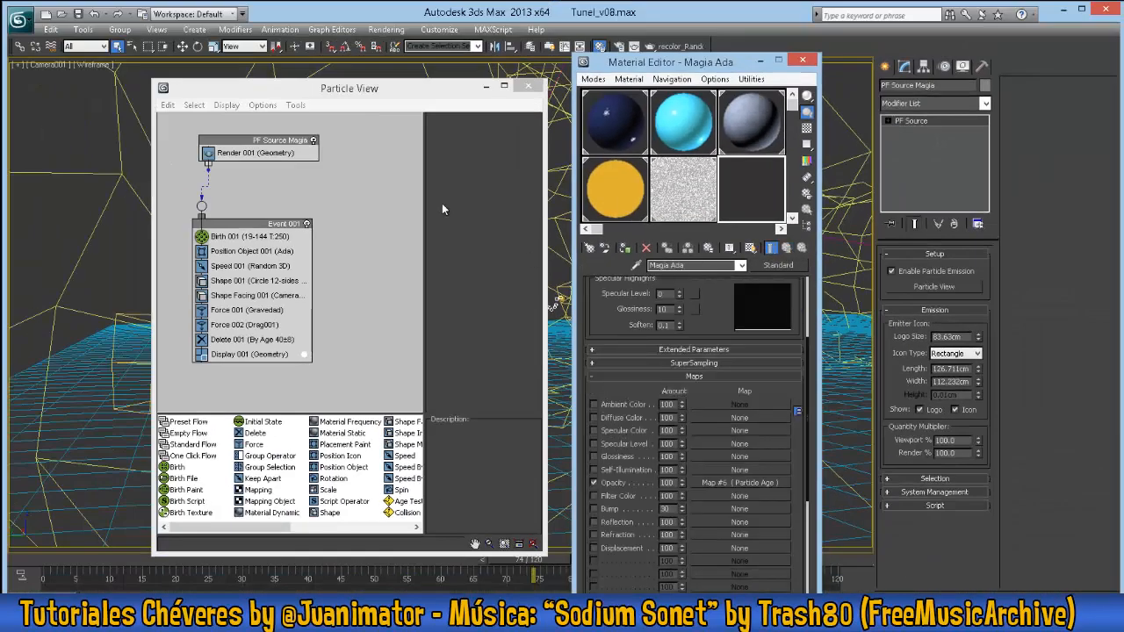
- Add a Material Dynamic operator to Event 001 just before Display and assign the Magia Ada material to it as an instance
drag(456, 92, 472, 90)
click(272, 224)
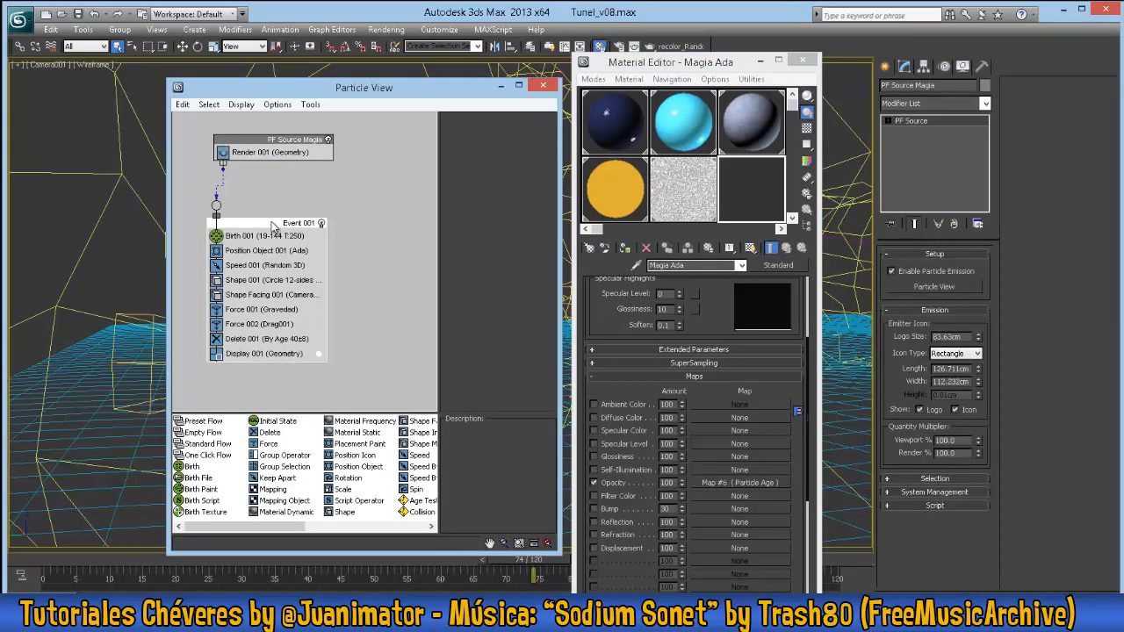
drag(705, 65, 732, 65)
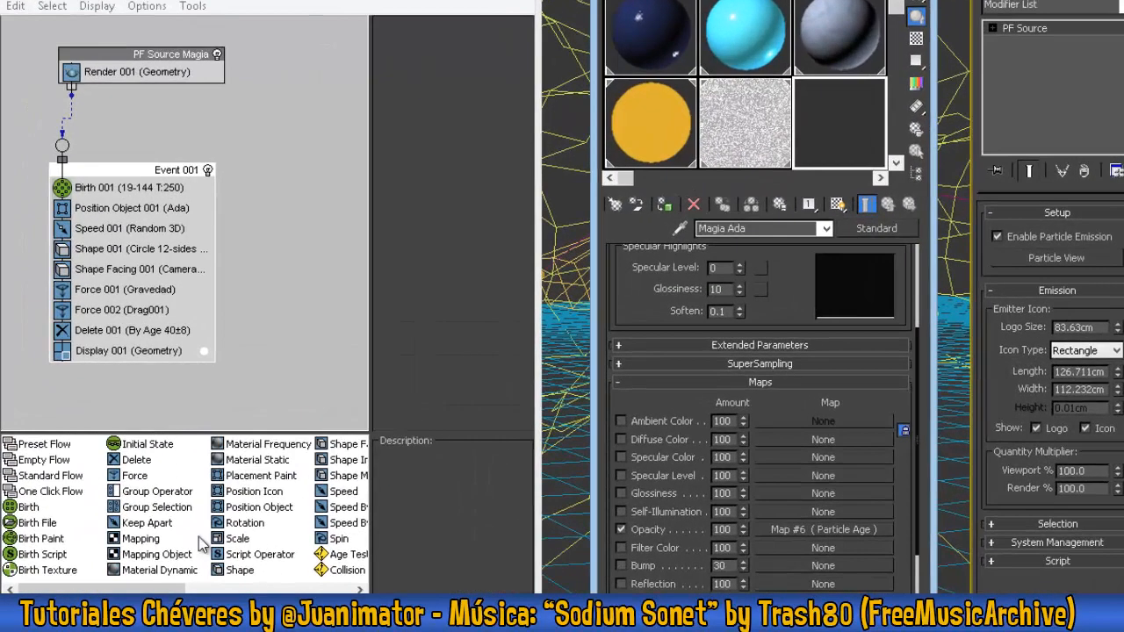
click(158, 570)
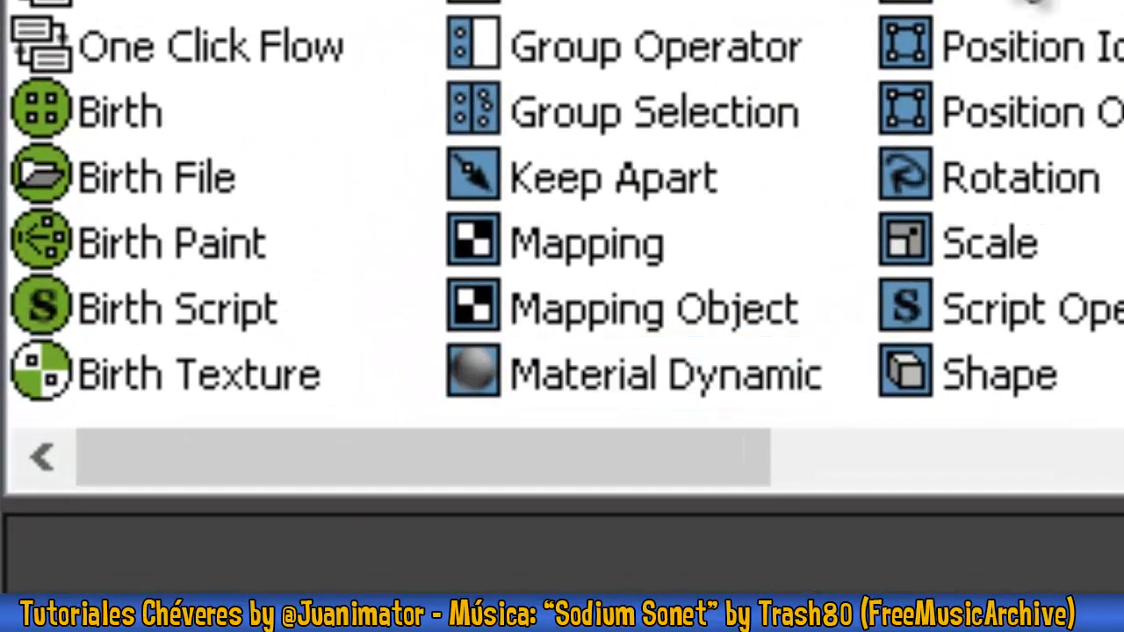
click(603, 229)
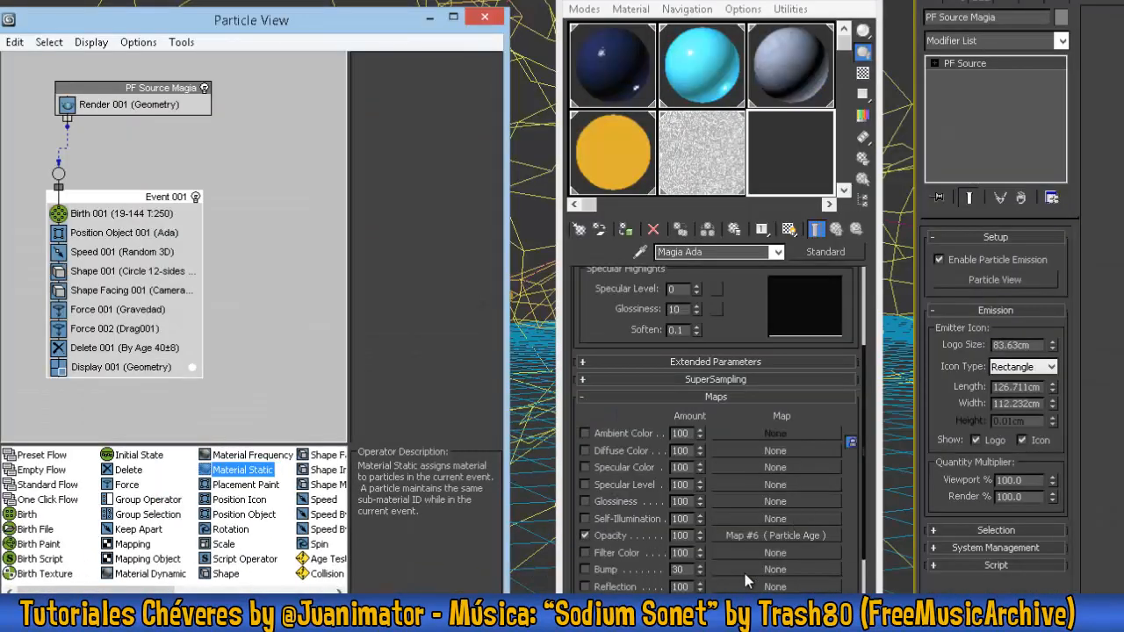
click(141, 574)
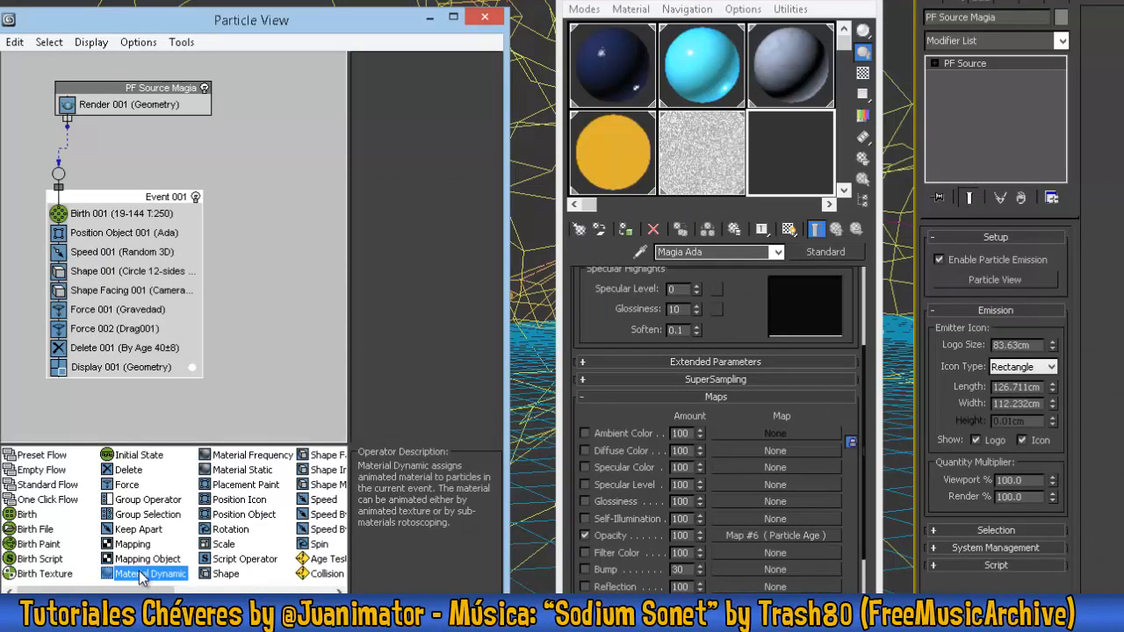
drag(151, 573, 125, 375)
click(125, 369)
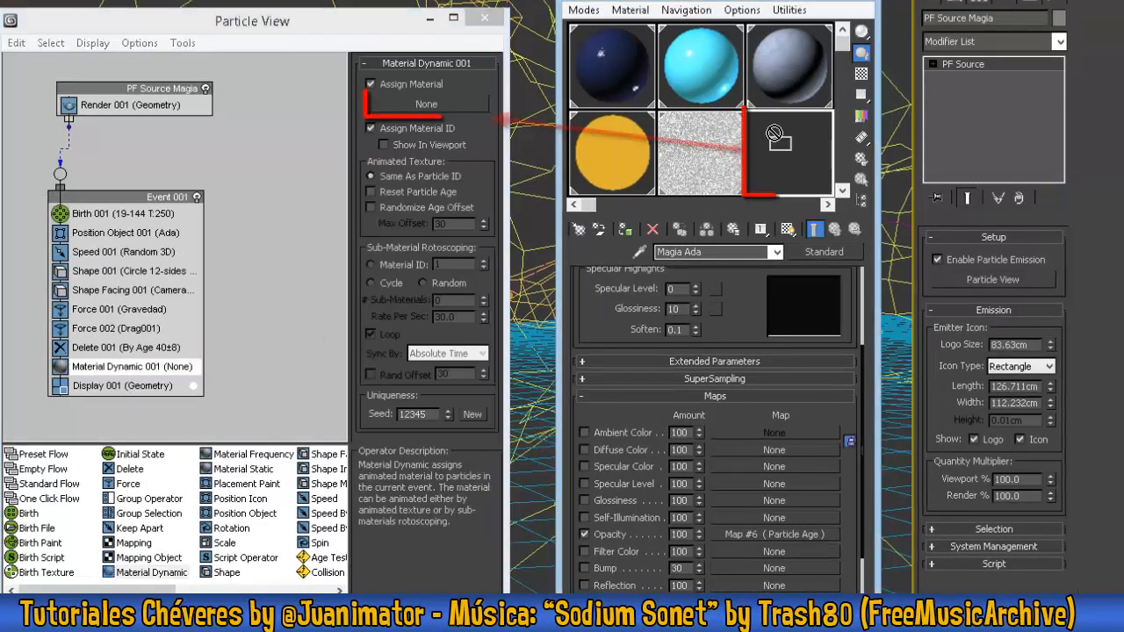
drag(433, 110, 431, 106)
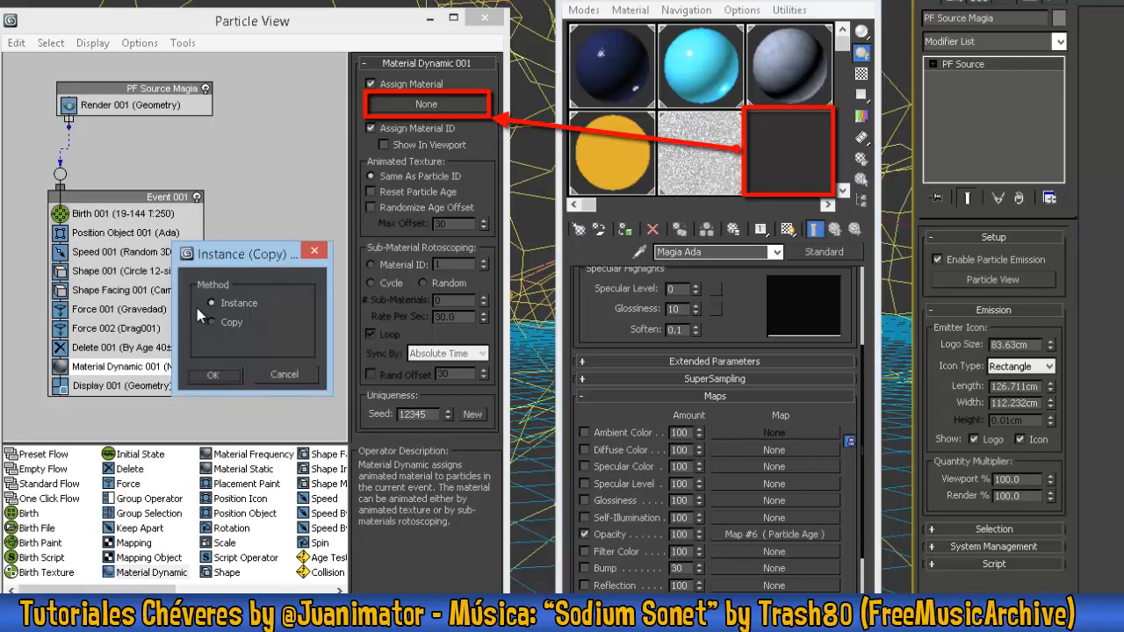
click(215, 375)
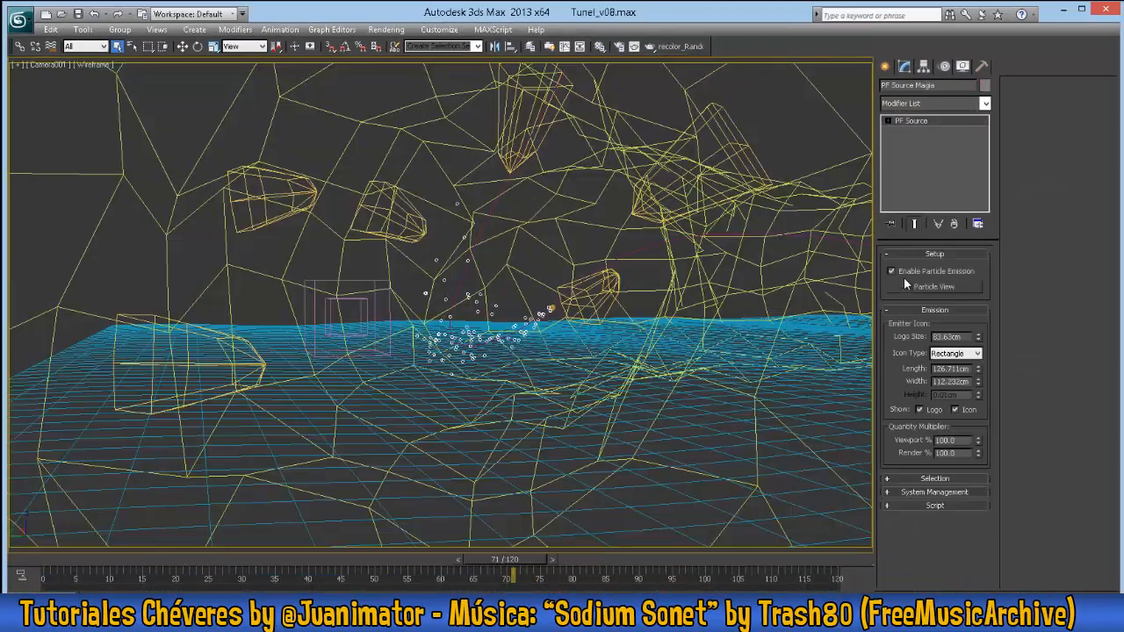
- Move the Material Dynamic operator from Event 001 into the PF Source Magia event, directly below Render
click(934, 286)
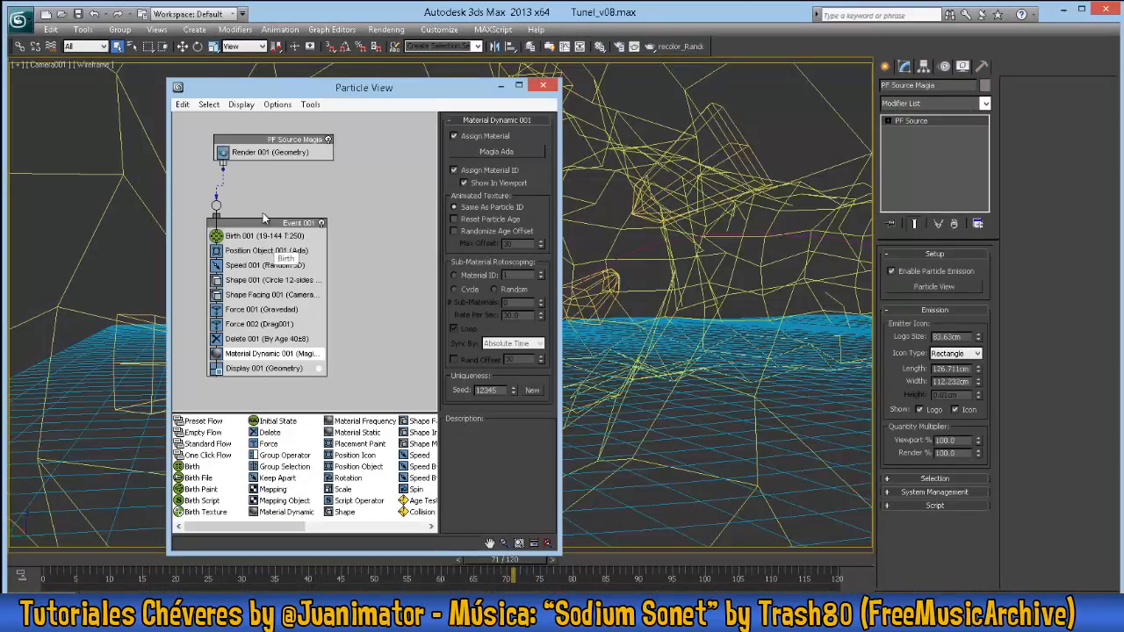
drag(400, 94, 348, 94)
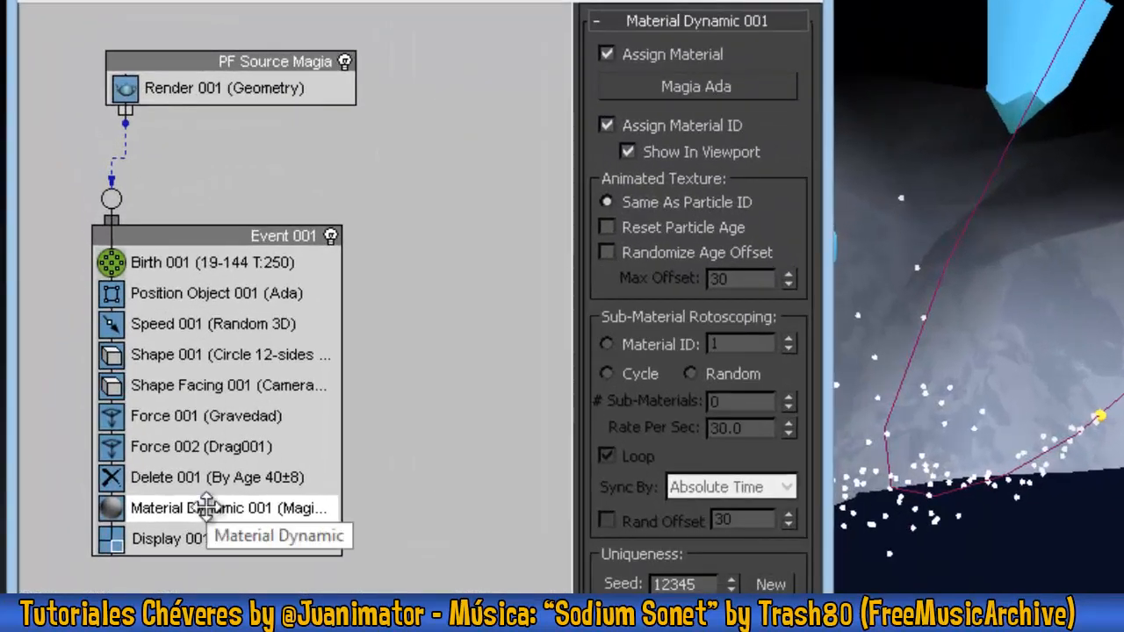
drag(261, 351, 272, 161)
mouse_move(226, 108)
mouse_down()
mouse_move(231, 96)
mouse_move(231, 109)
mouse_up()
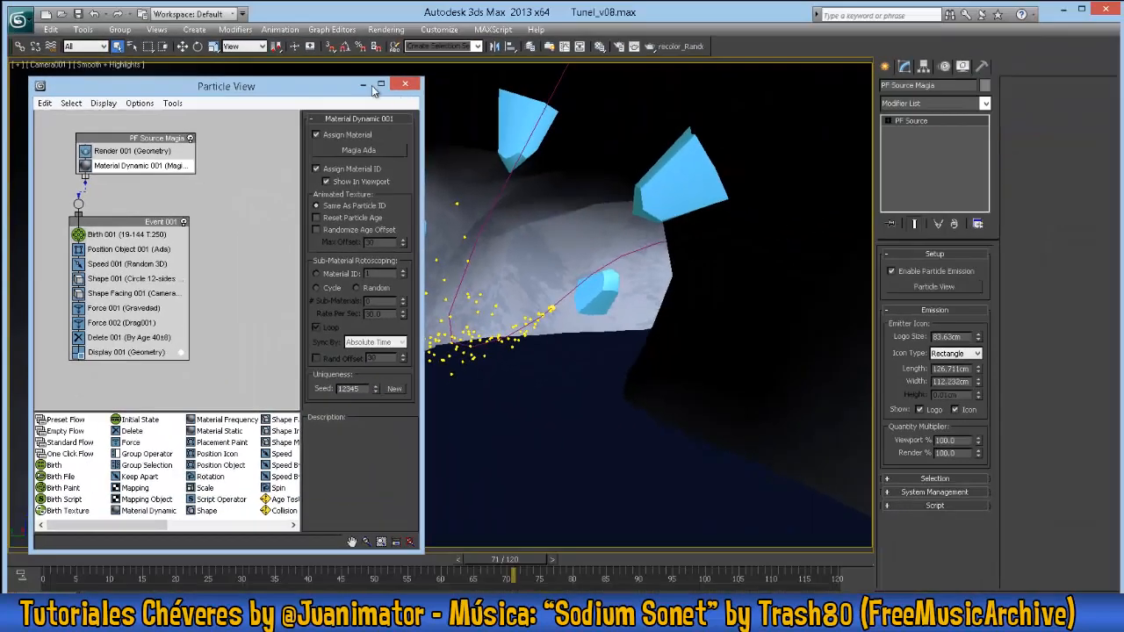
click(405, 83)
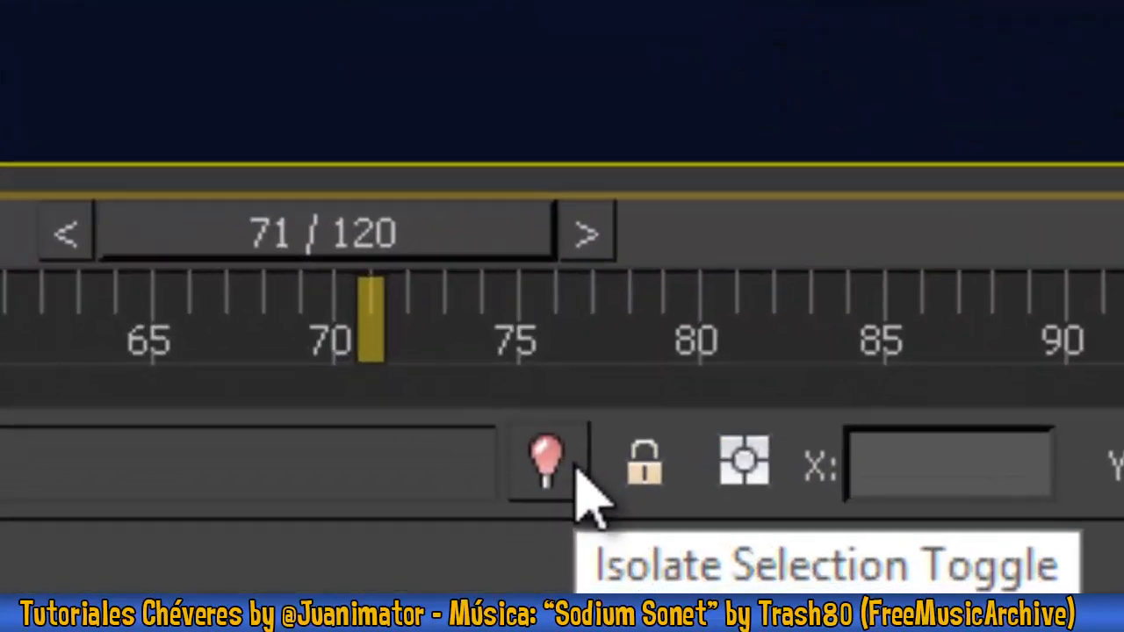
- Isolate the Magia particle system in the camera view, open the render settings and run a test render
click(576, 469)
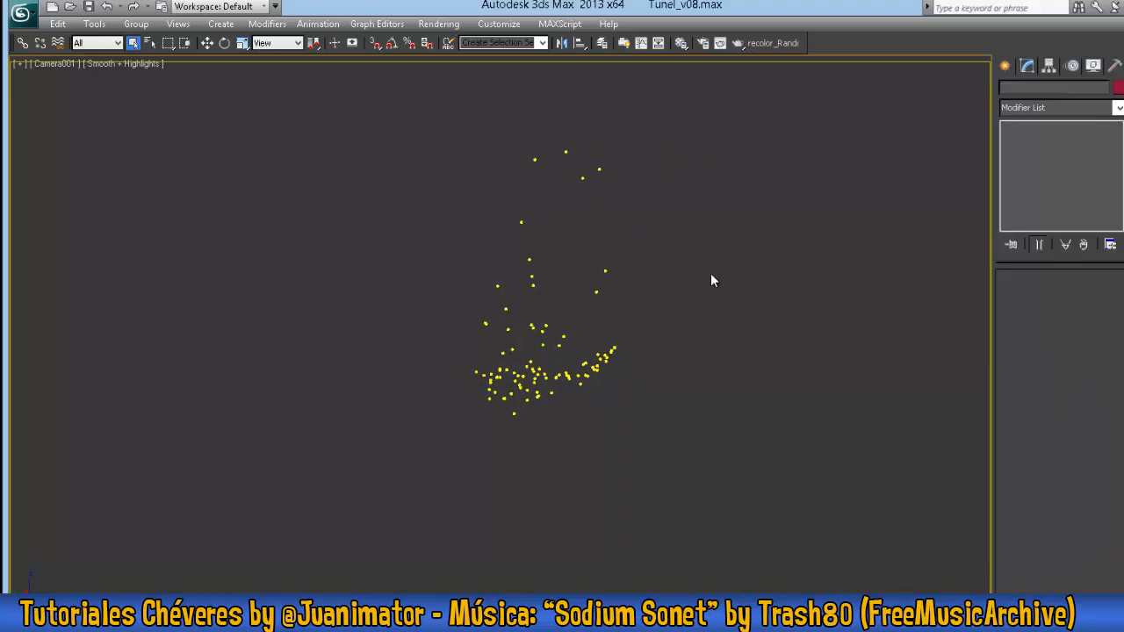
key(F10)
key(shift+q)
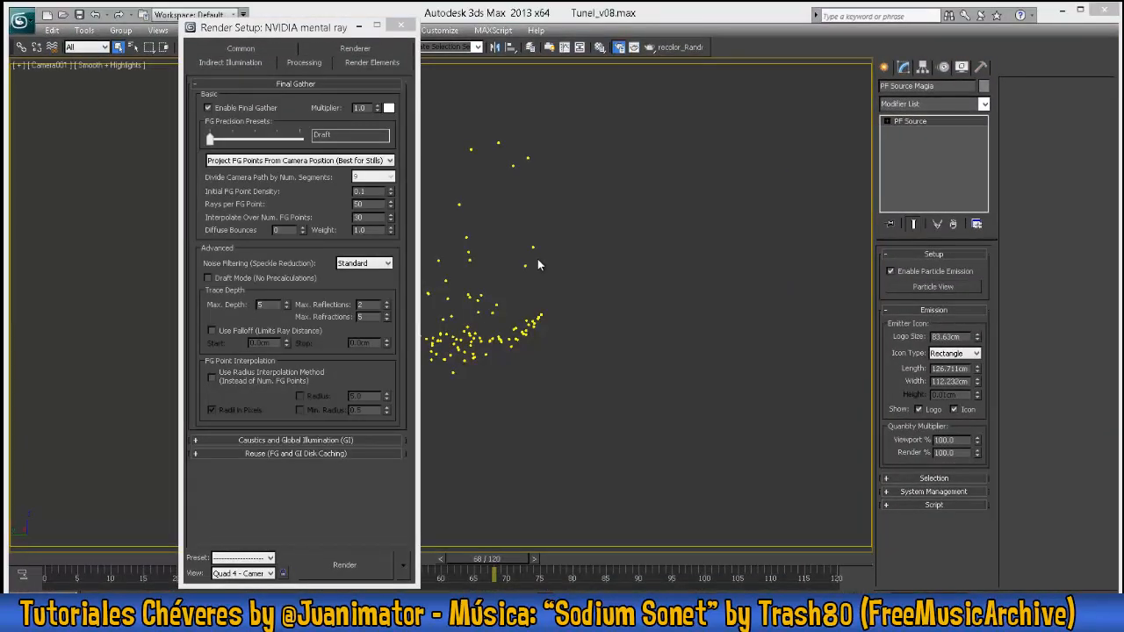
- Switch the viewport to Perspective and set the mental ray samples per pixel to a minimum of 1 and maximum of 16
drag(327, 29, 287, 64)
key(p)
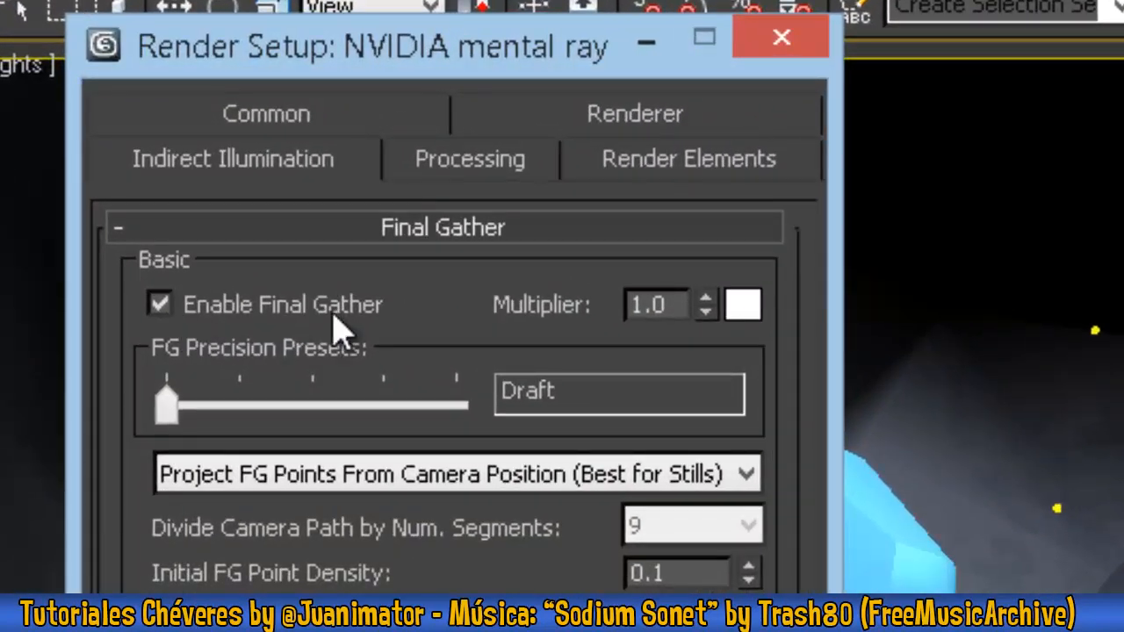
click(489, 168)
click(600, 167)
click(637, 118)
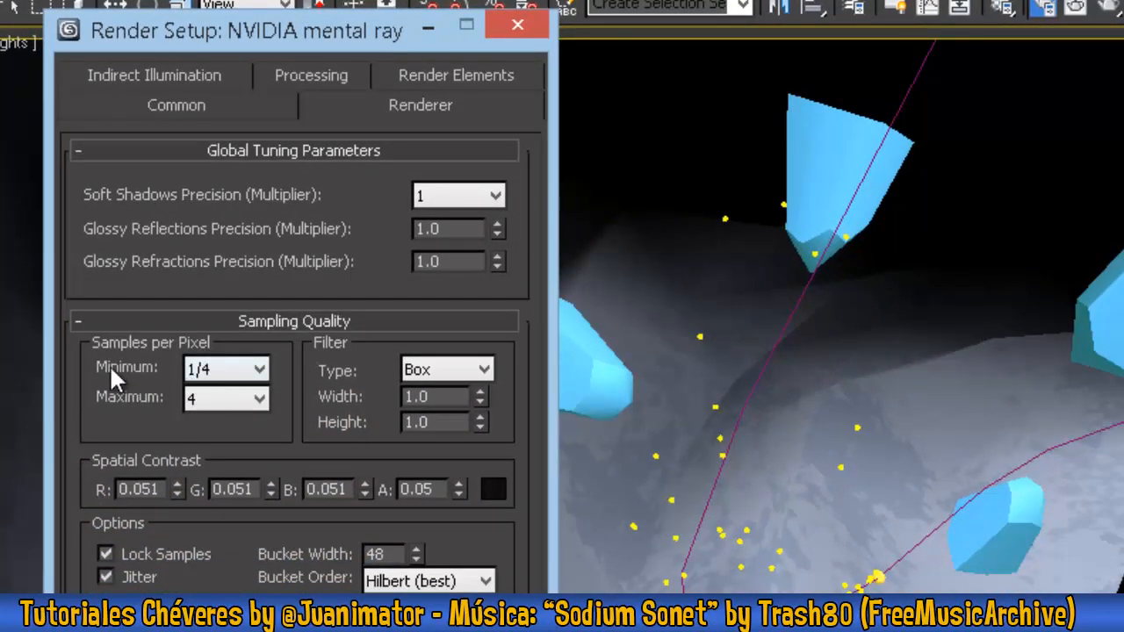
click(234, 368)
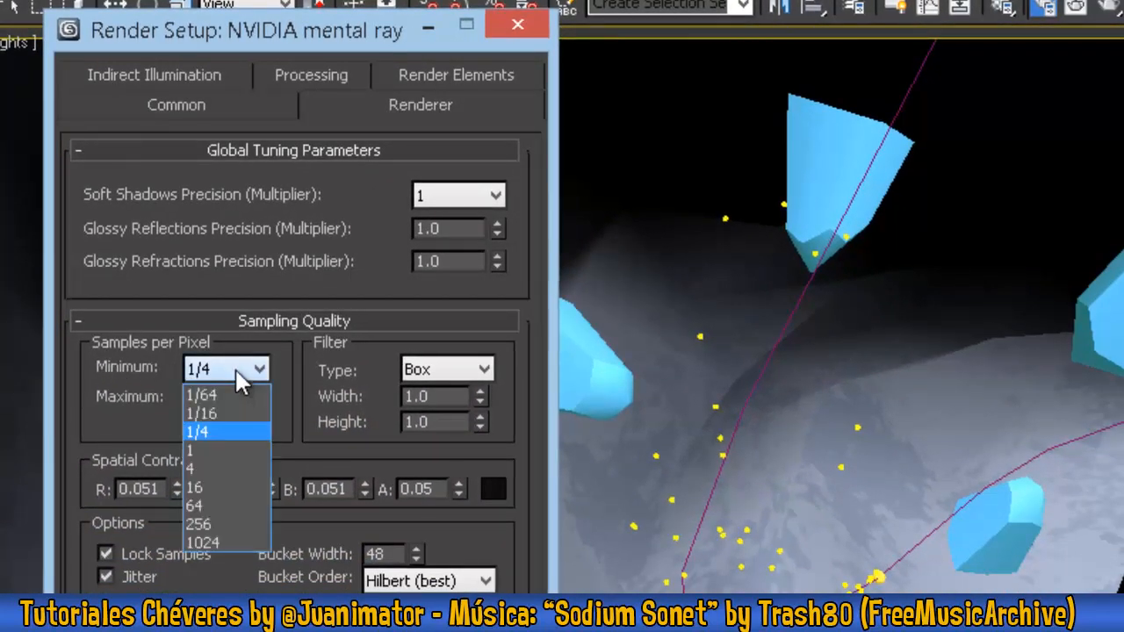
click(218, 449)
click(233, 398)
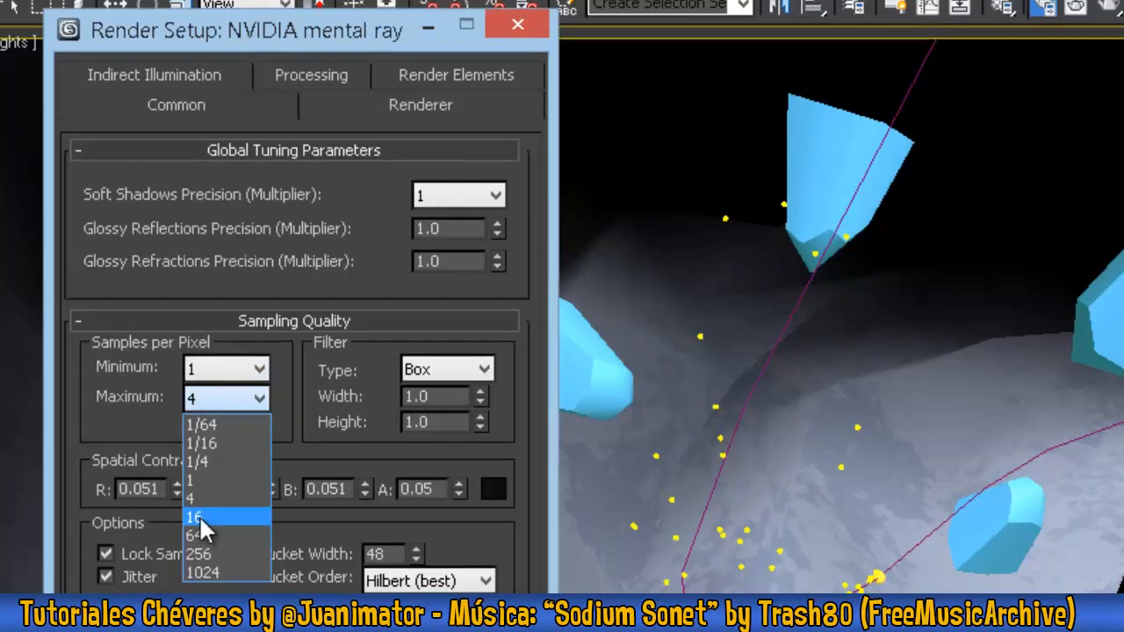
click(201, 518)
- Set the HDTV render output size to 960 × 540, trying the 1280x720 preset along the way
click(199, 105)
click(233, 75)
click(239, 72)
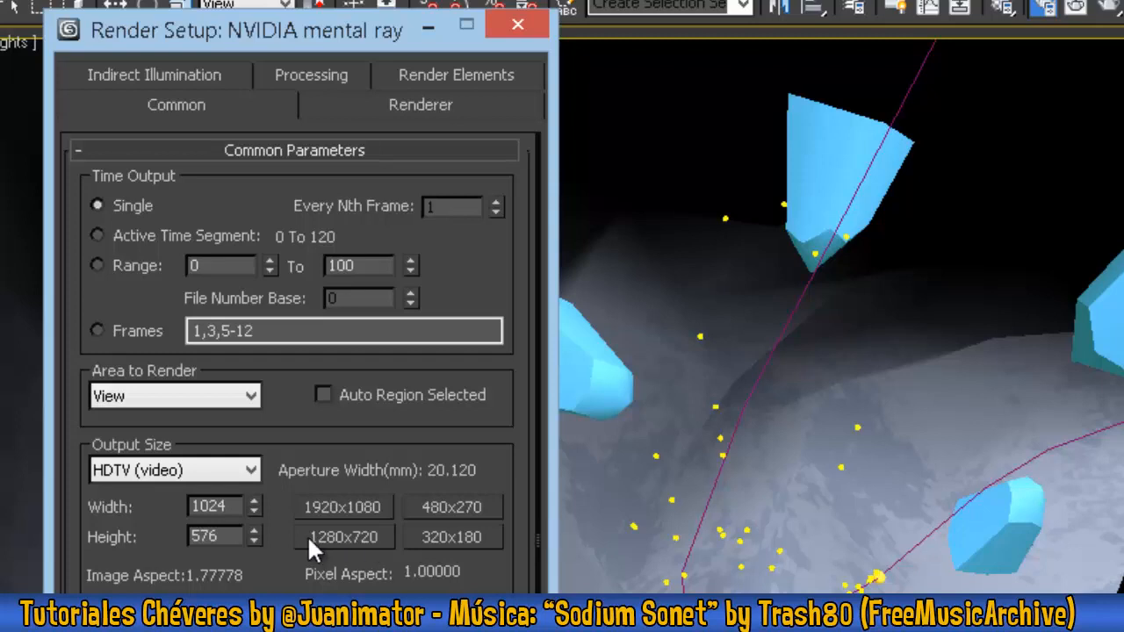
double_click(227, 506)
text(960)
key(Tab)
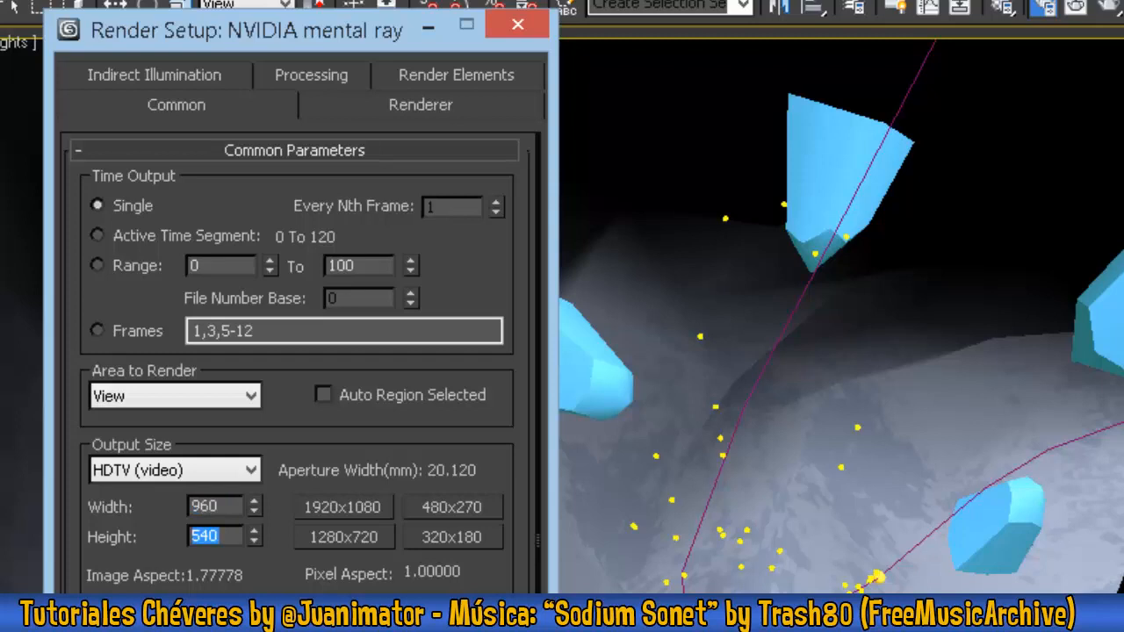
click(340, 535)
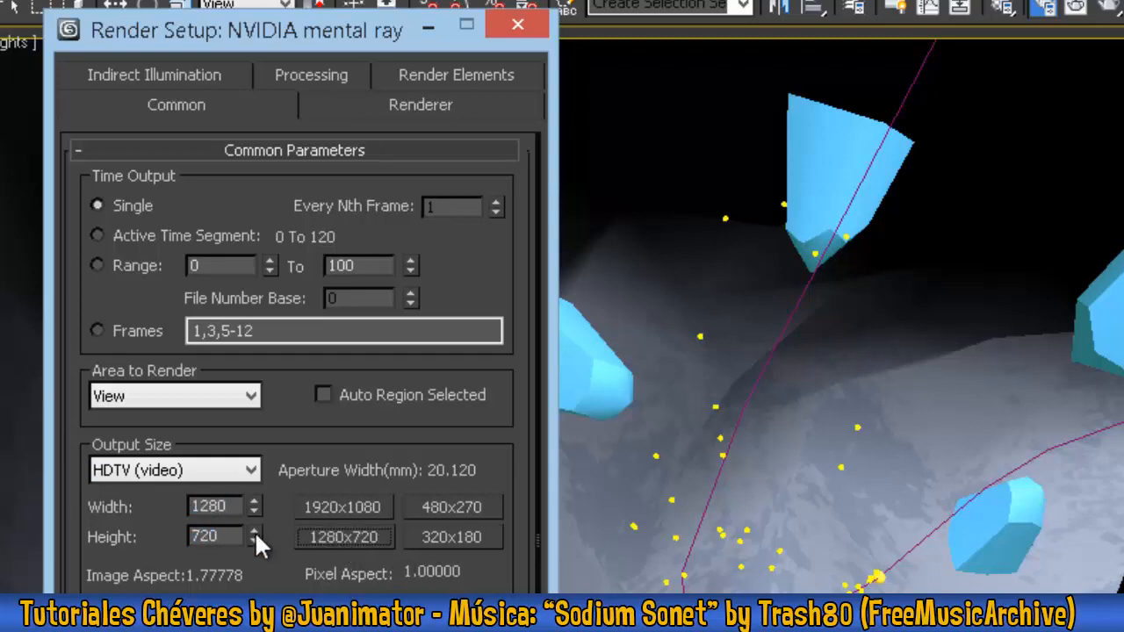
drag(237, 507, 12, 480)
text(960)
key(Tab)
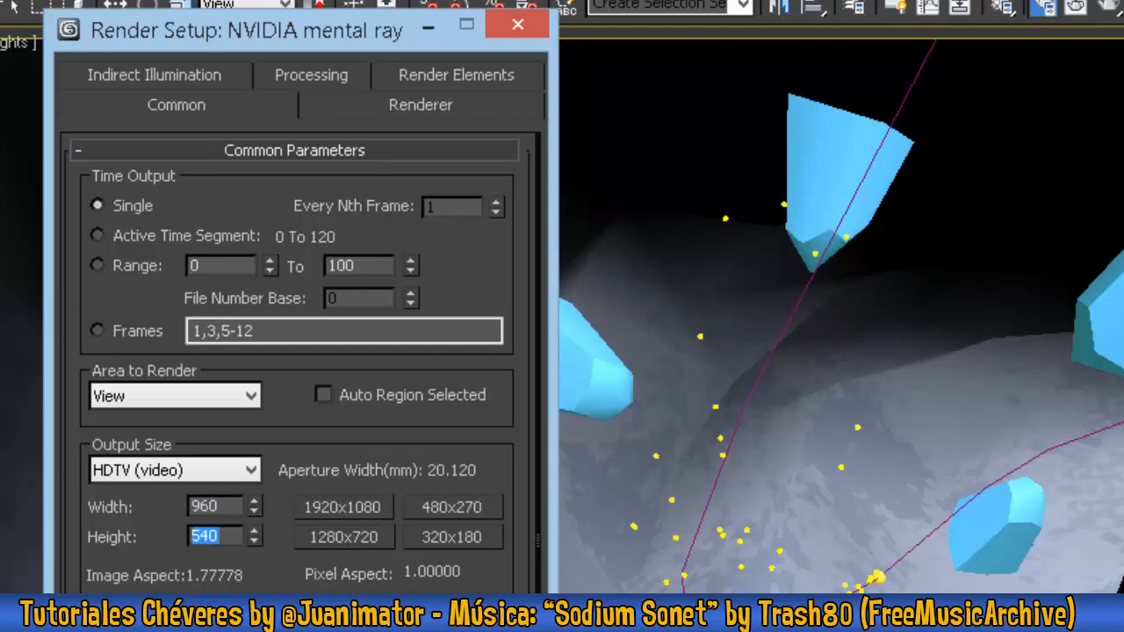
- Add a Matte render element and name it Ada
click(430, 77)
drag(304, 41, 252, 22)
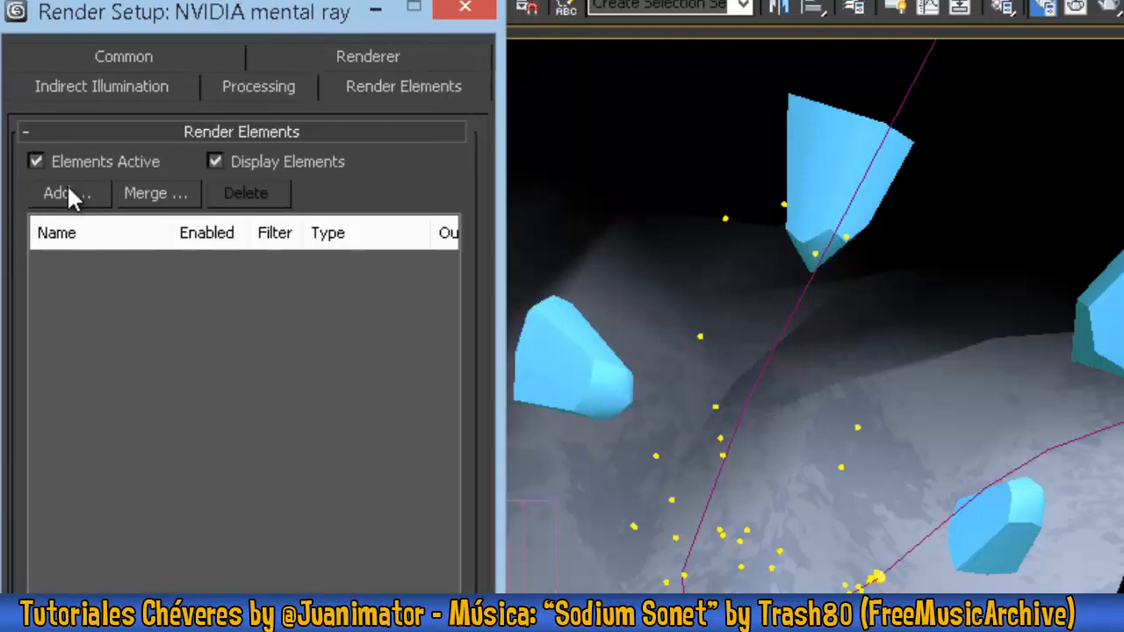
click(68, 191)
click(45, 575)
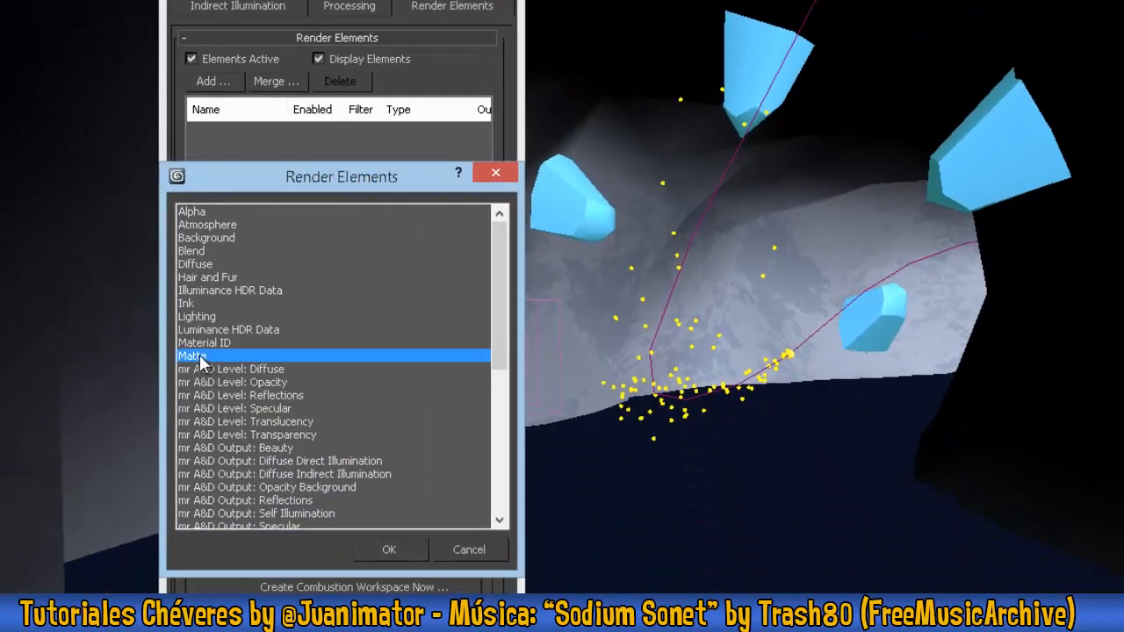
click(380, 550)
double_click(302, 462)
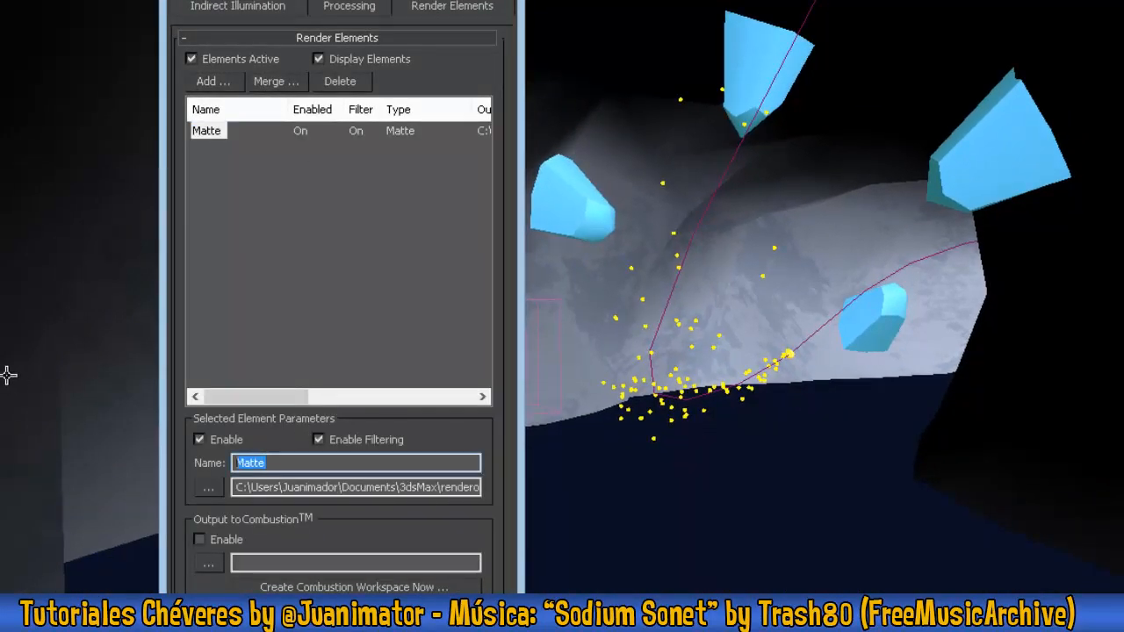
text(Ada)
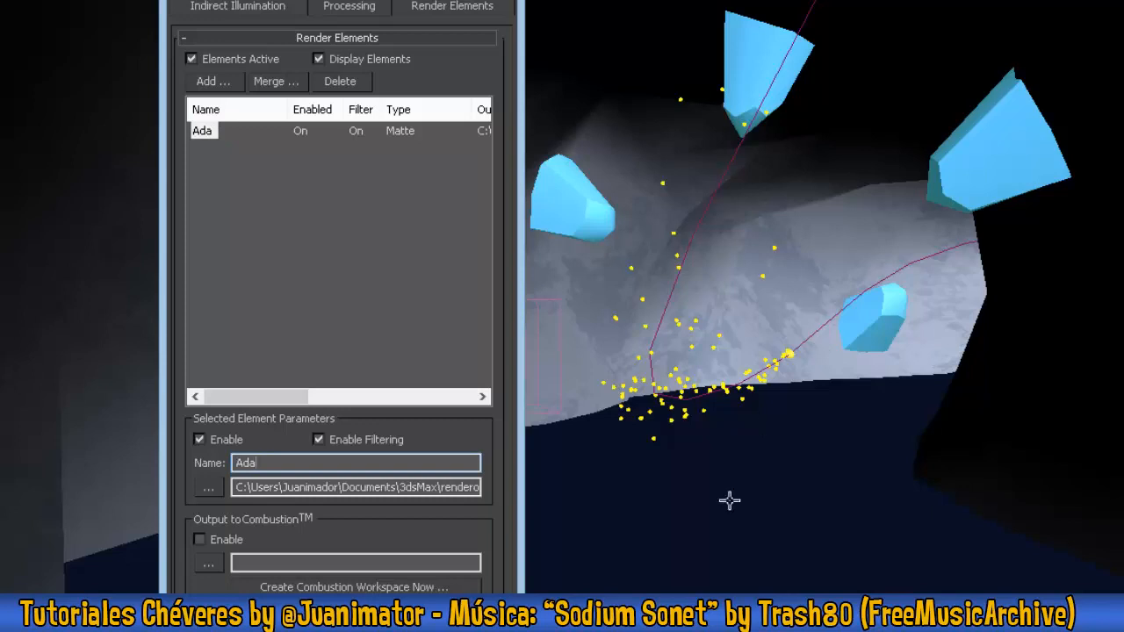
- Go to frame 35, where the Ada sphere is clearly visible, and set its G-Buffer Object ID to 1
drag(746, 619, 645, 619)
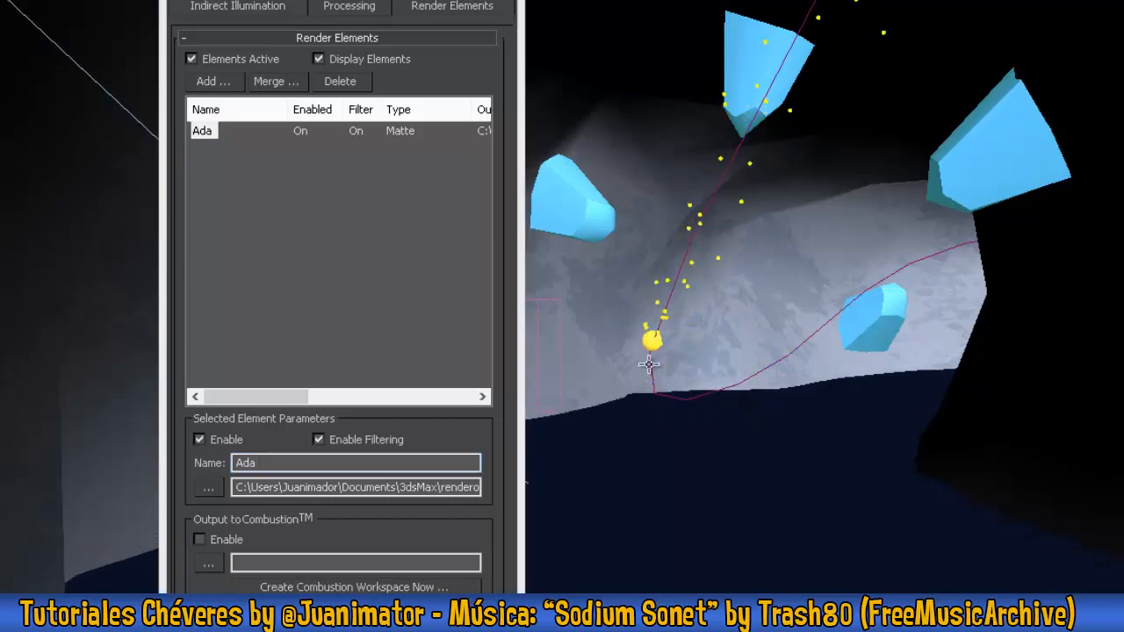
click(650, 341)
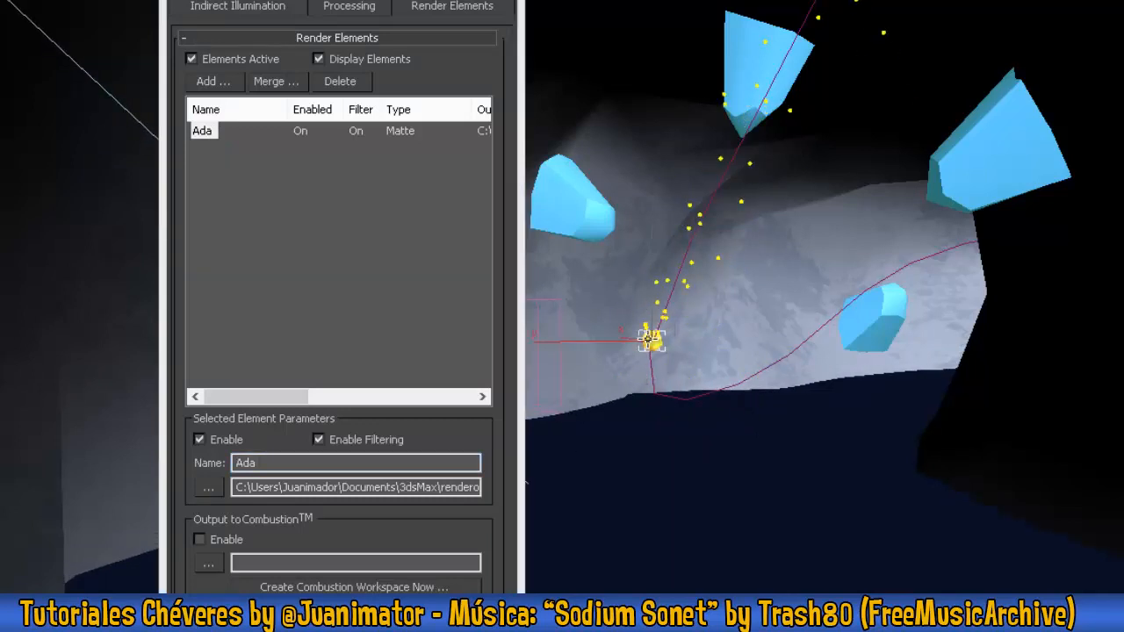
right_click(652, 339)
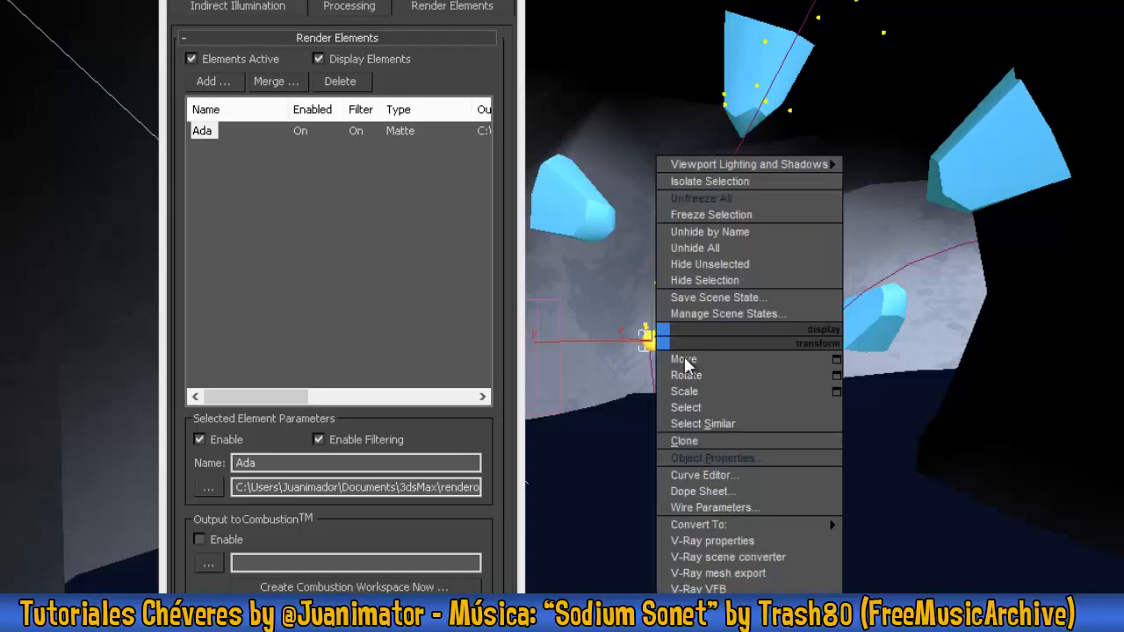
click(740, 457)
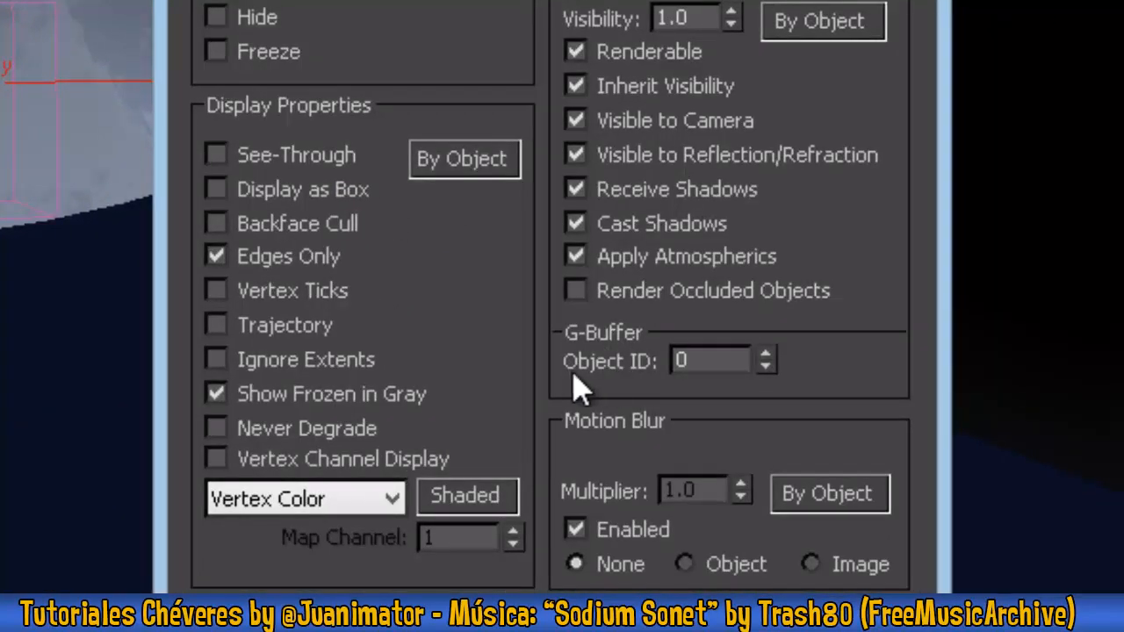
click(710, 361)
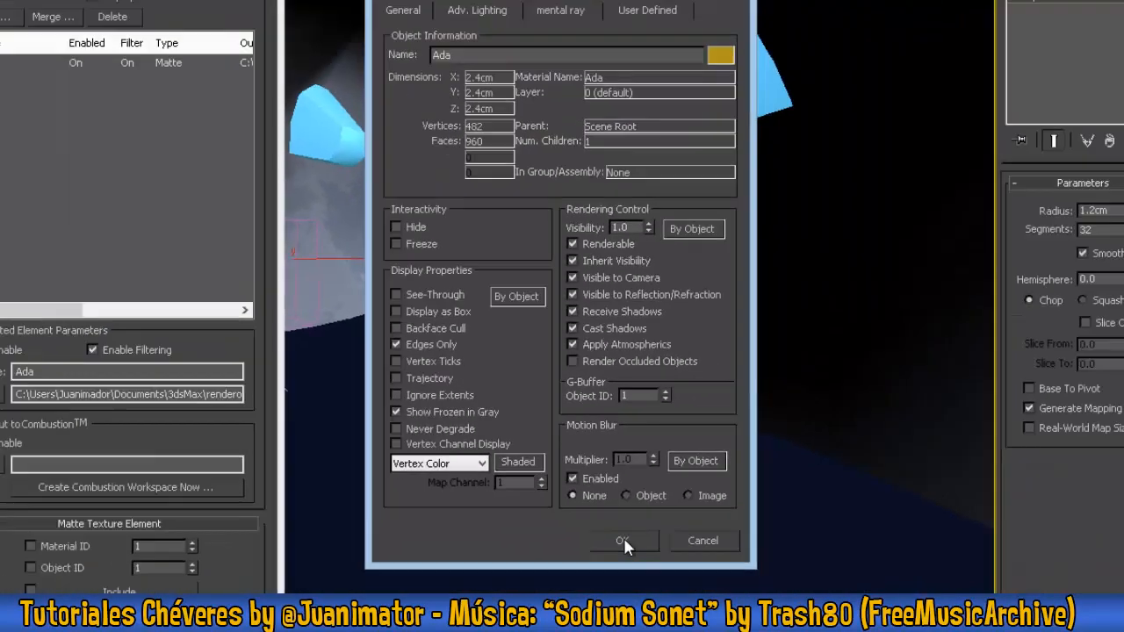
click(619, 539)
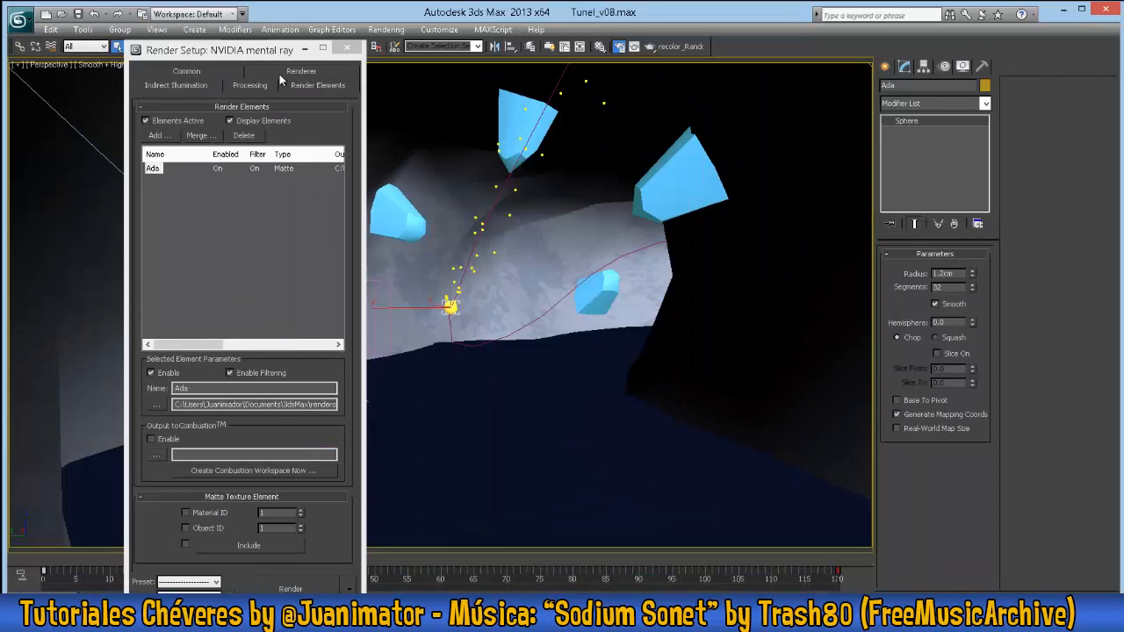
- Restrict the Ada matte element to Object ID 1, render the Perspective view, and bring the matte window forward for inspection
drag(290, 50, 310, 36)
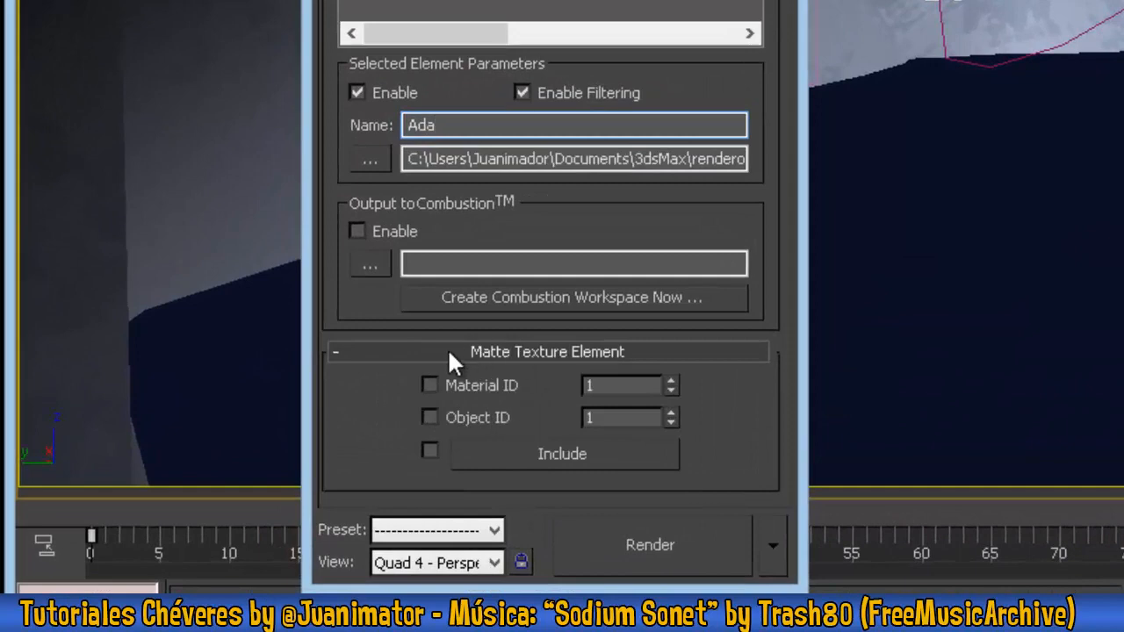
click(429, 419)
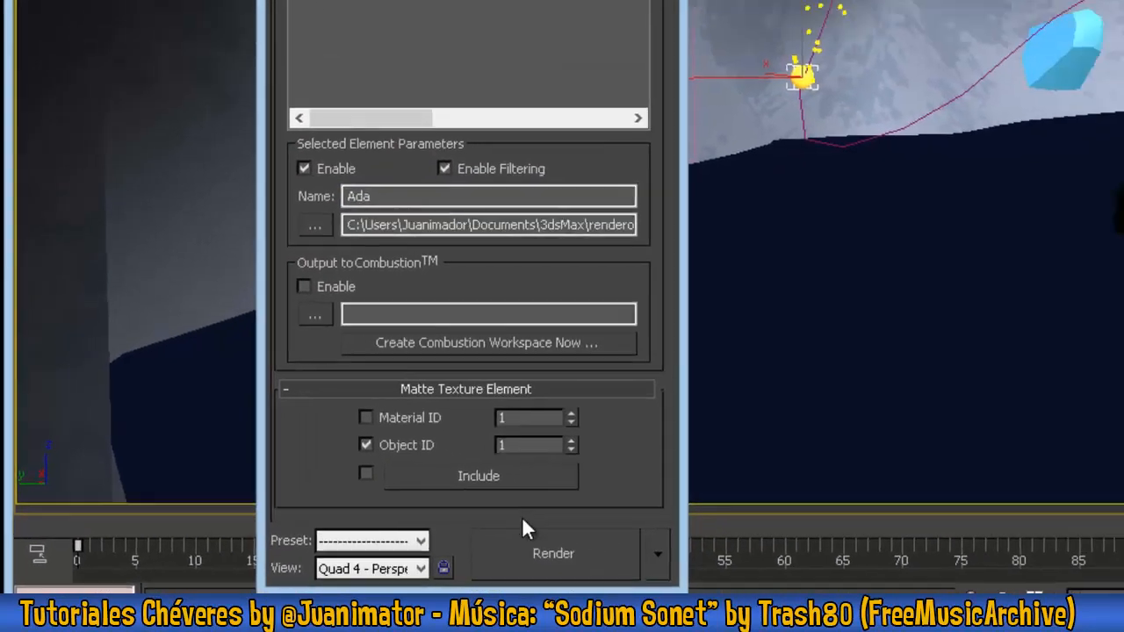
click(632, 539)
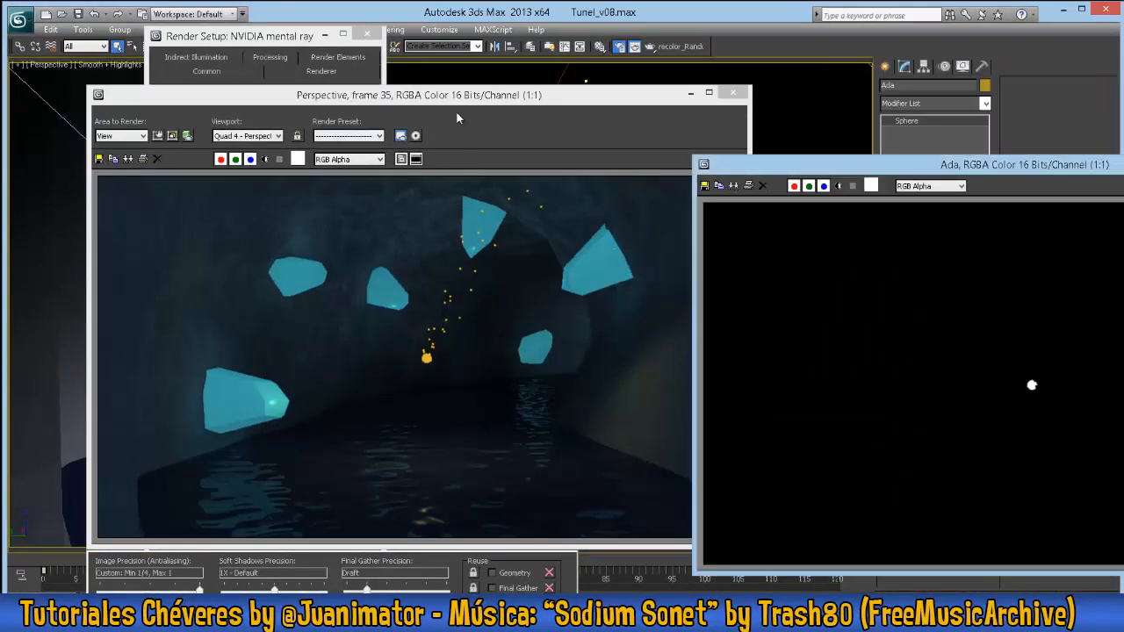
drag(456, 97, 348, 71)
drag(428, 74, 549, 84)
drag(1041, 164, 500, 140)
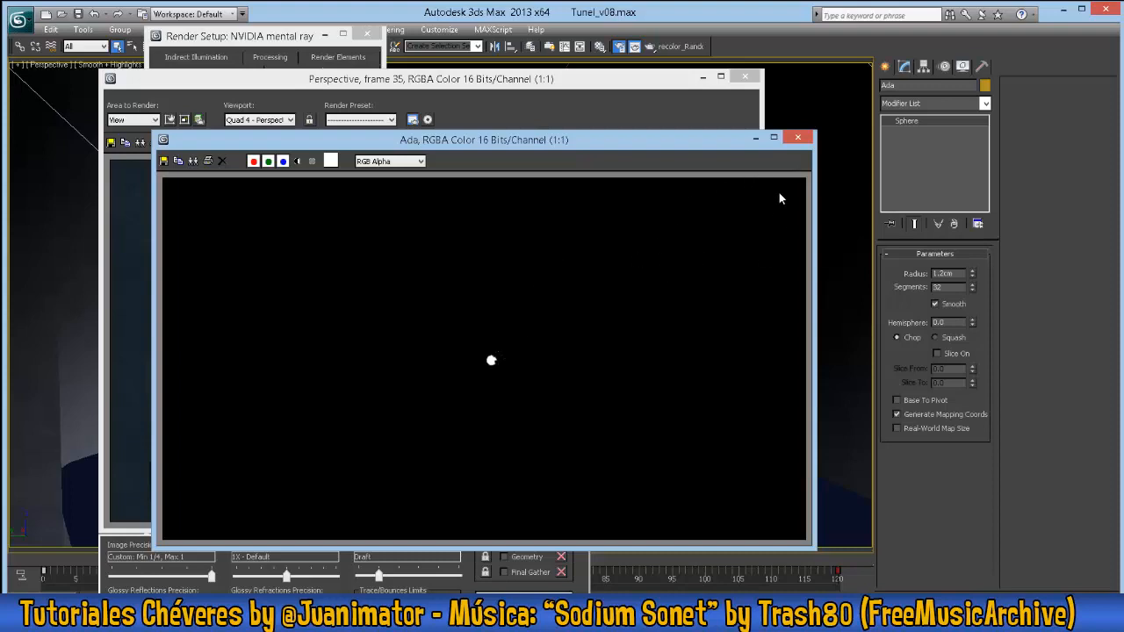
- Close the Ada matte and Perspective render windows, and add a second Matte render element named Cristales
click(797, 137)
click(745, 77)
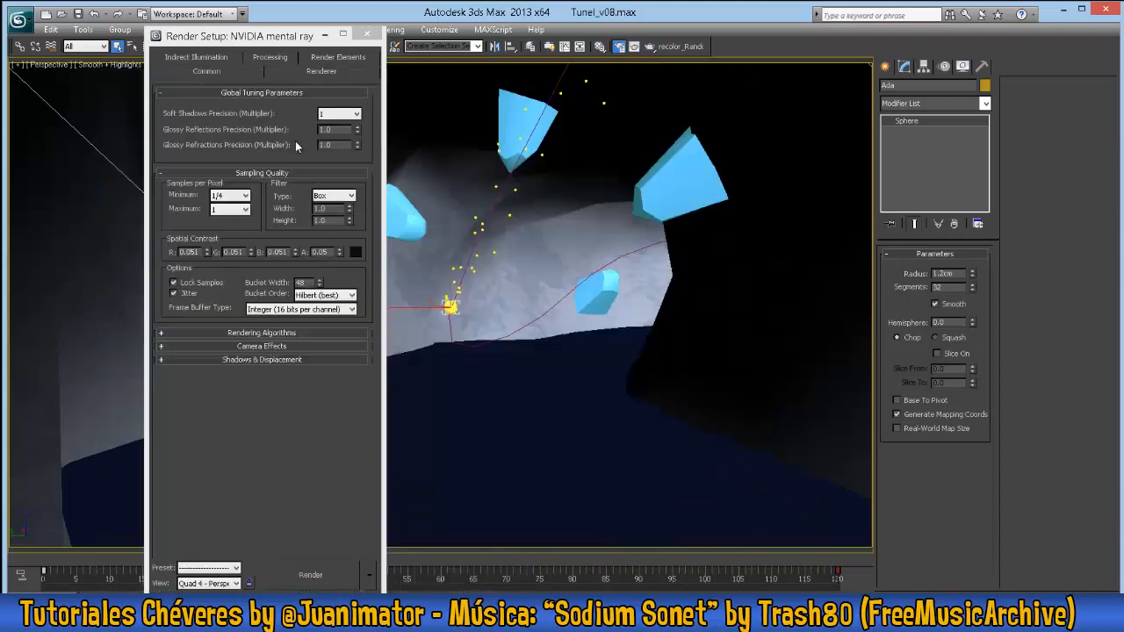
click(337, 56)
click(180, 121)
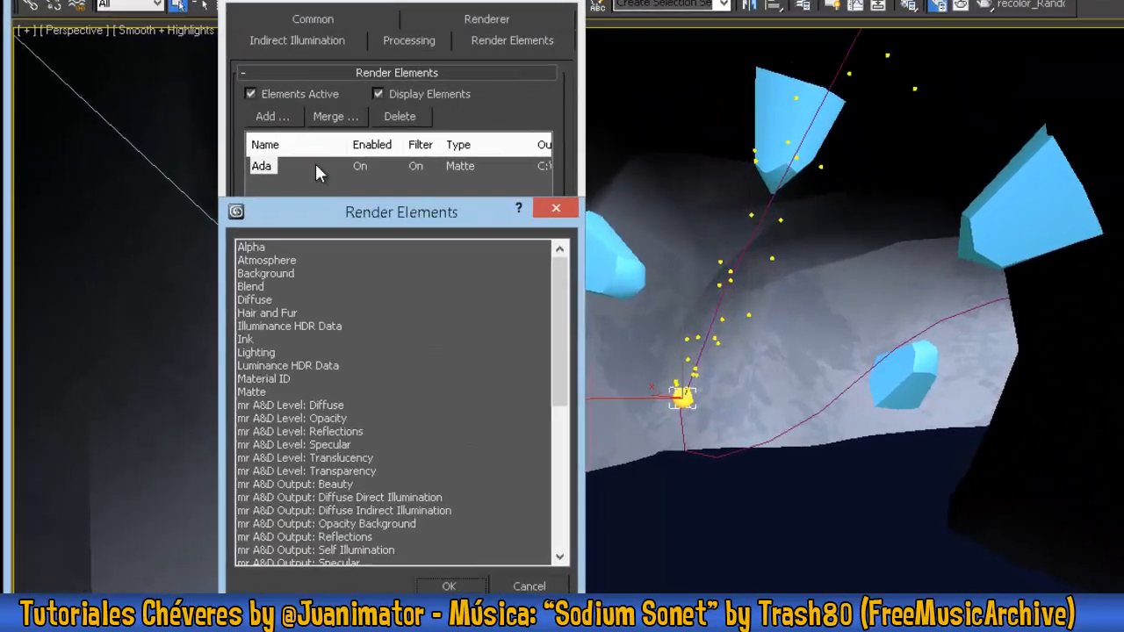
double_click(259, 392)
double_click(334, 498)
text(Cristales)
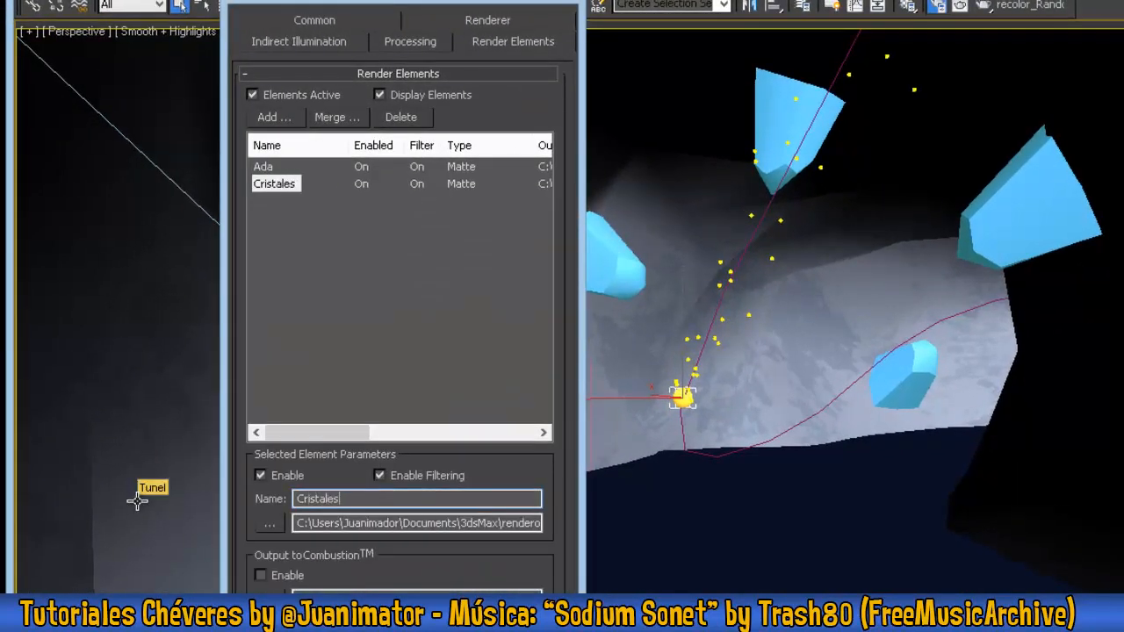
- Restrict the Cristales matte element to Material ID 1 and assign Material ID Channel 1 to the Cristal material
drag(370, 4, 255, 50)
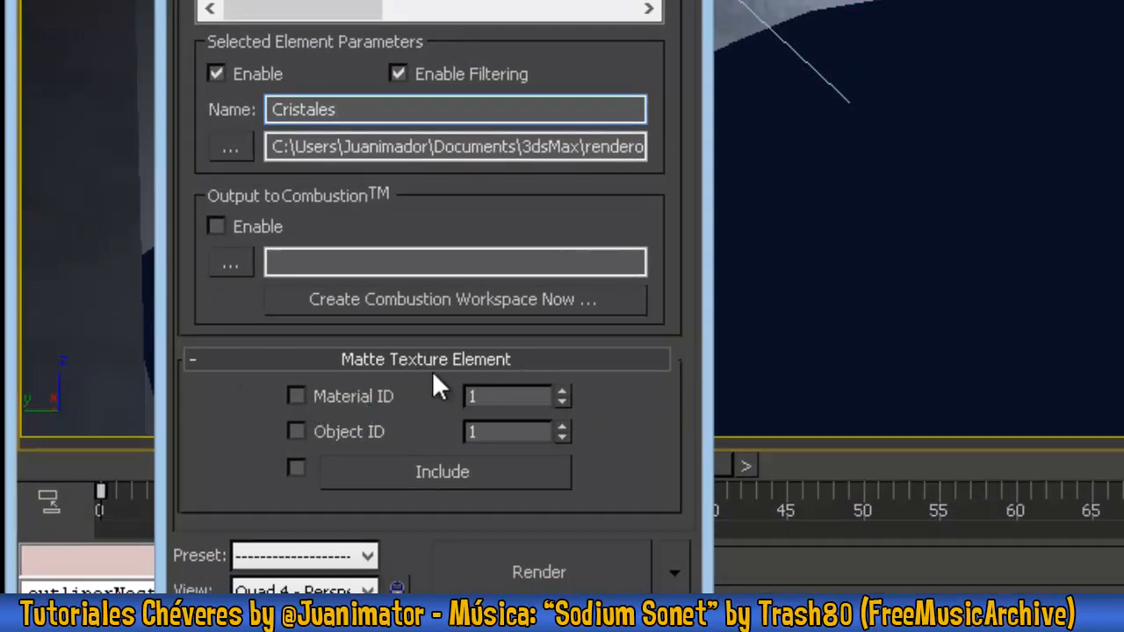
click(297, 396)
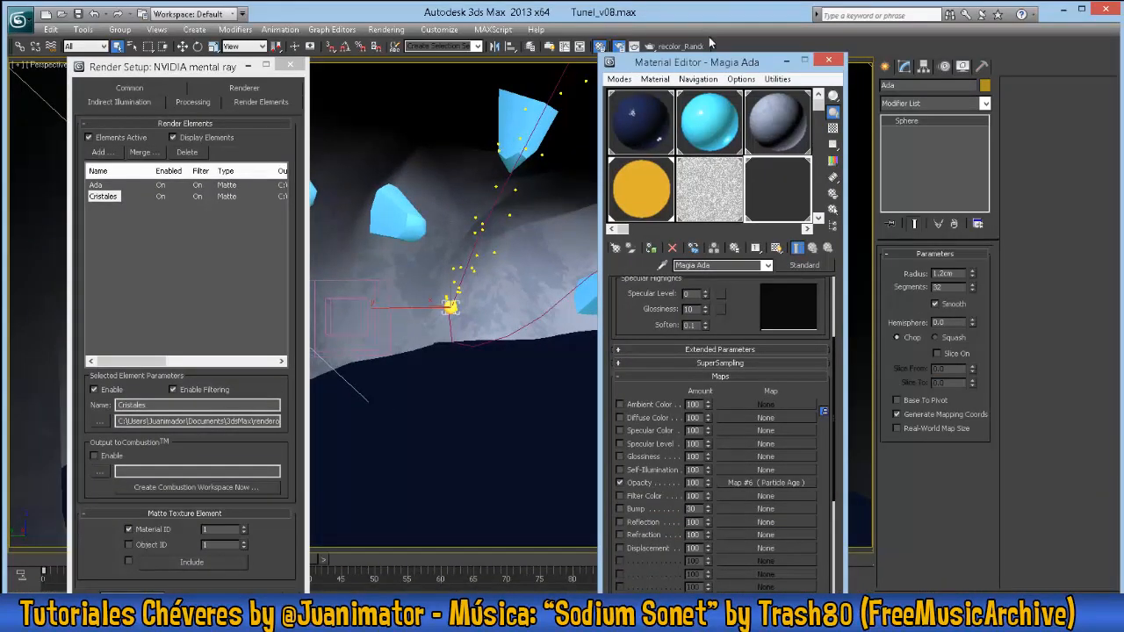
drag(690, 61, 409, 110)
click(430, 171)
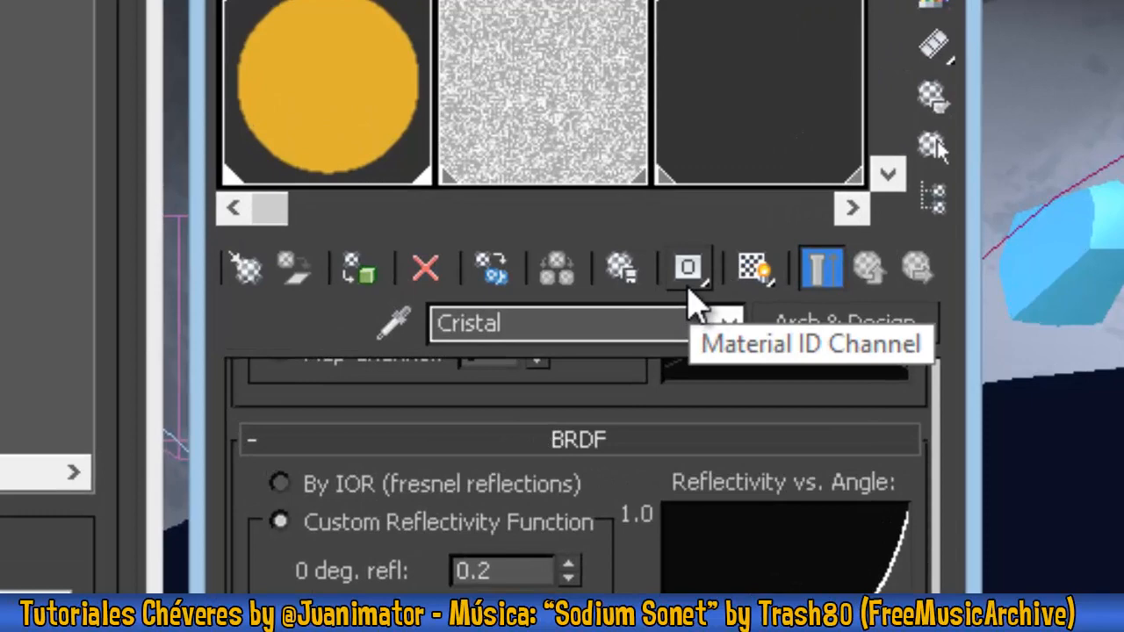
click(475, 301)
drag(693, 299, 690, 378)
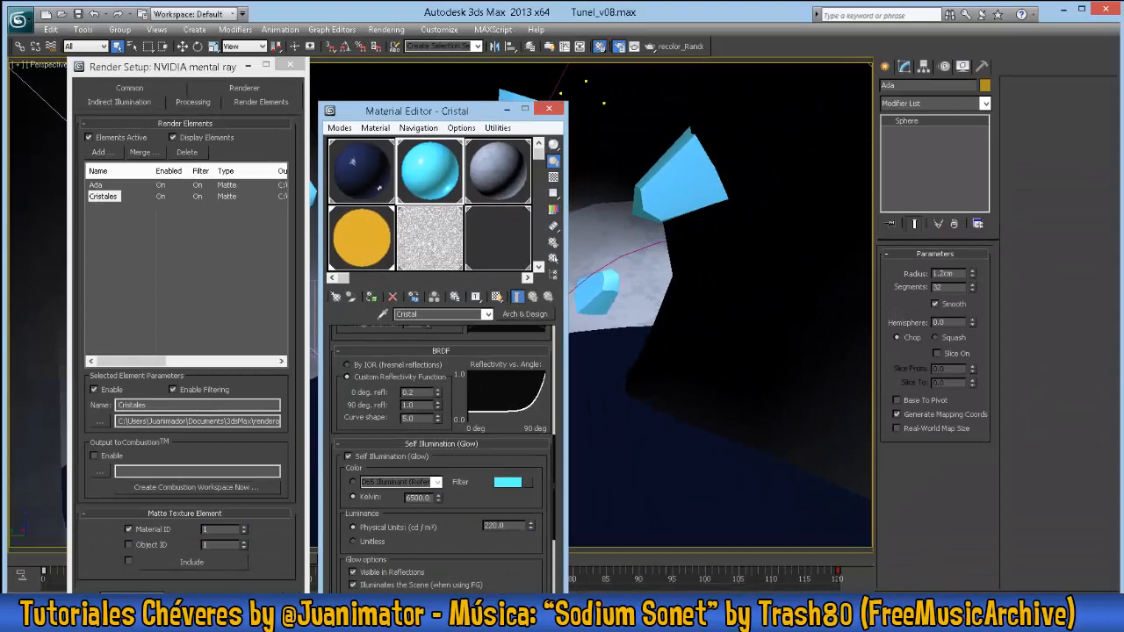
- Render the Perspective view and arrange the beauty, Ada and Cristales windows to inspect both matte passes
click(650, 46)
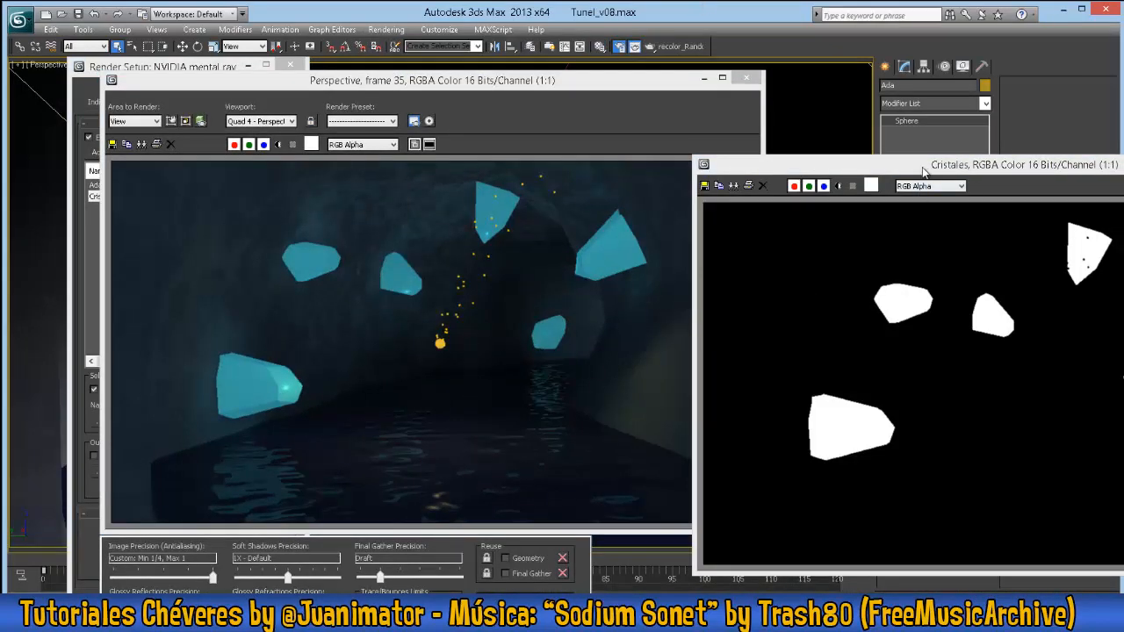
click(517, 127)
drag(584, 82, 501, 66)
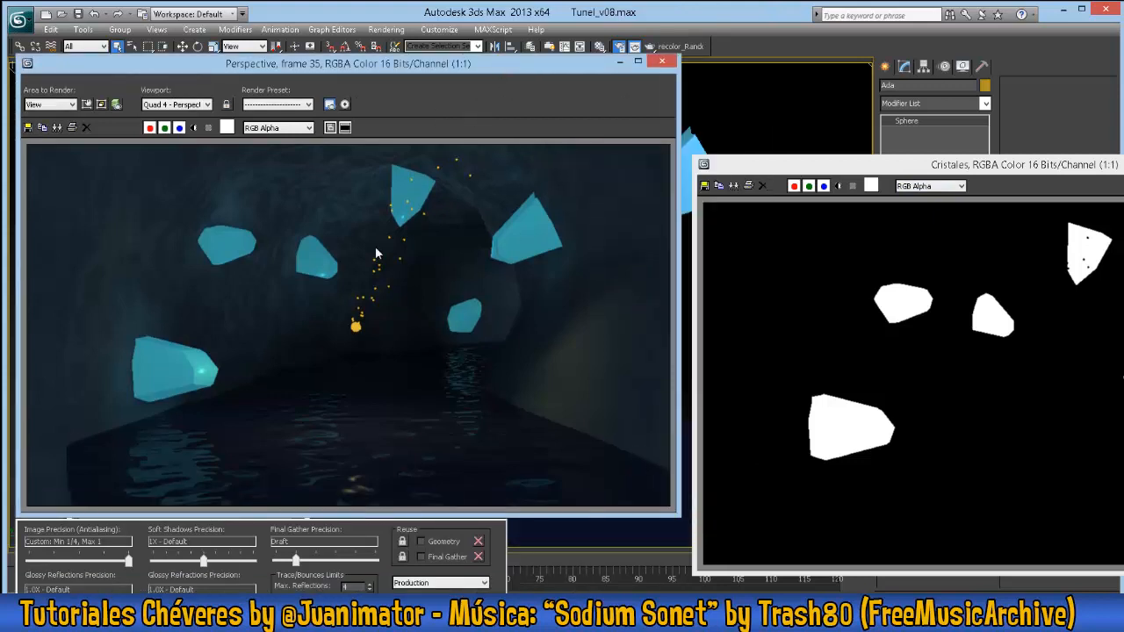
drag(959, 172, 959, 310)
click(958, 167)
drag(958, 167, 221, 88)
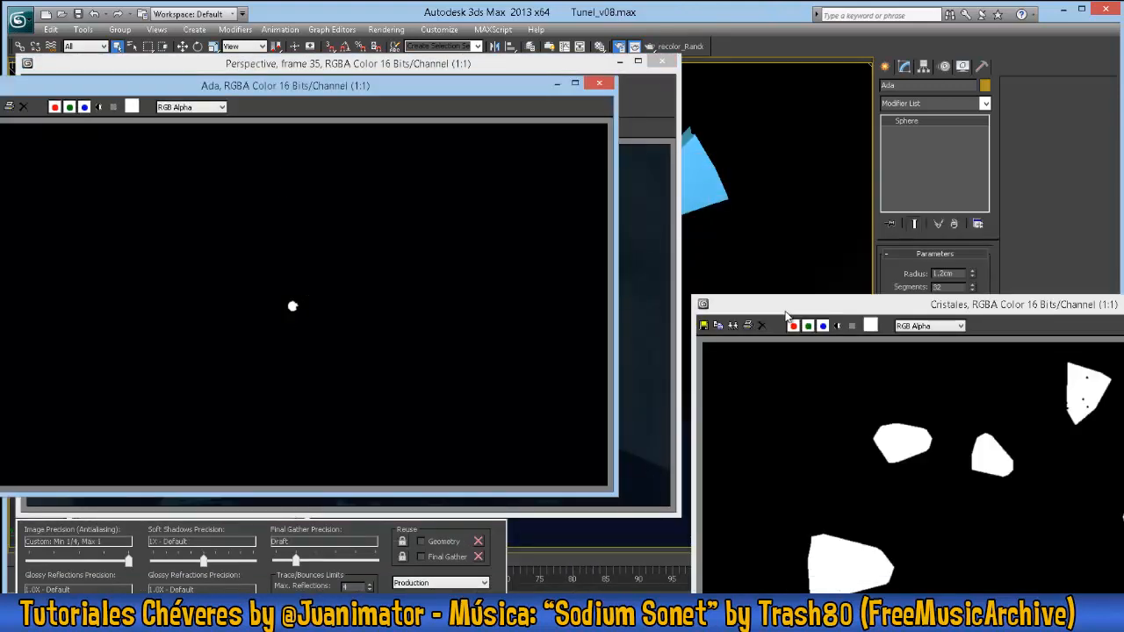
drag(786, 314, 253, 116)
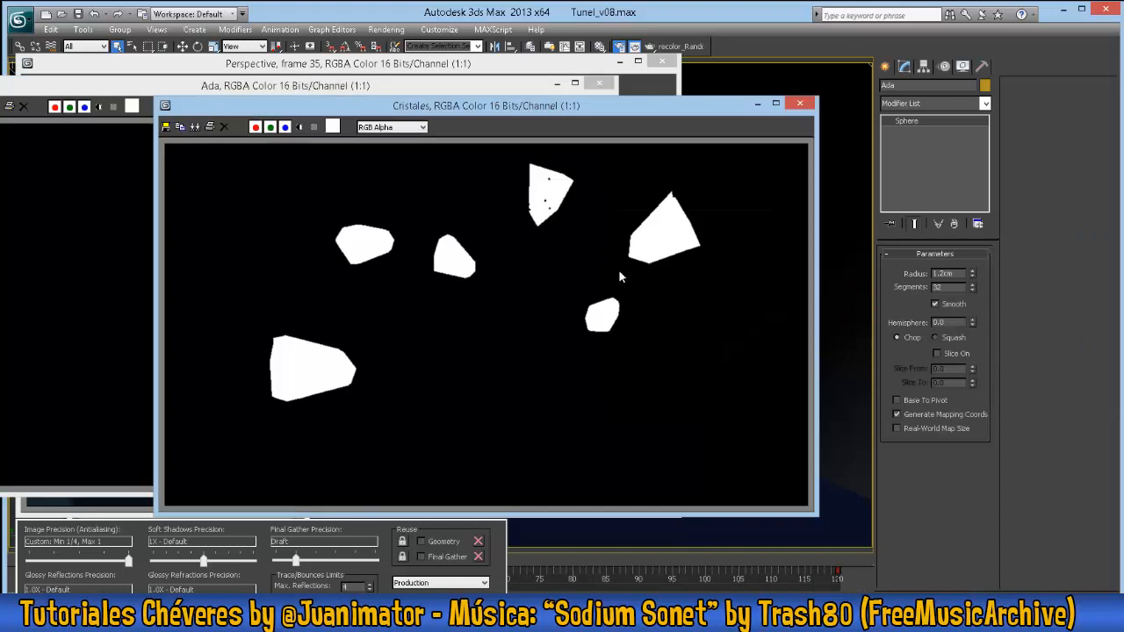
drag(630, 103, 639, 225)
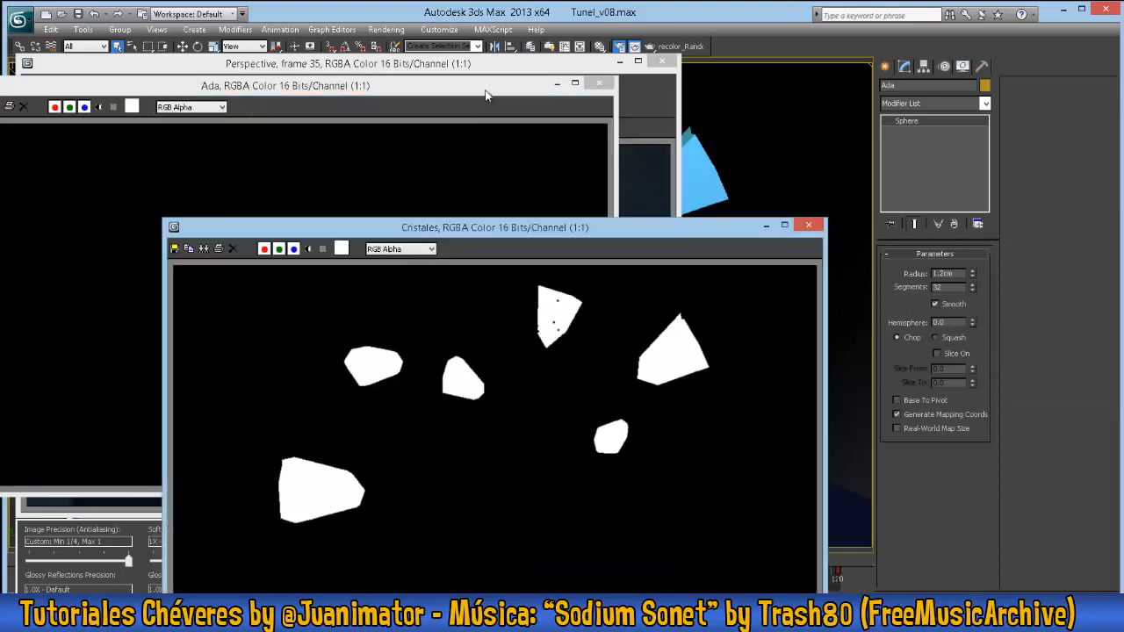
- Take a last look at the Ada matte and close the Cristales, Ada and Perspective render windows
drag(486, 91, 555, 107)
click(812, 230)
click(809, 226)
click(669, 100)
click(667, 61)
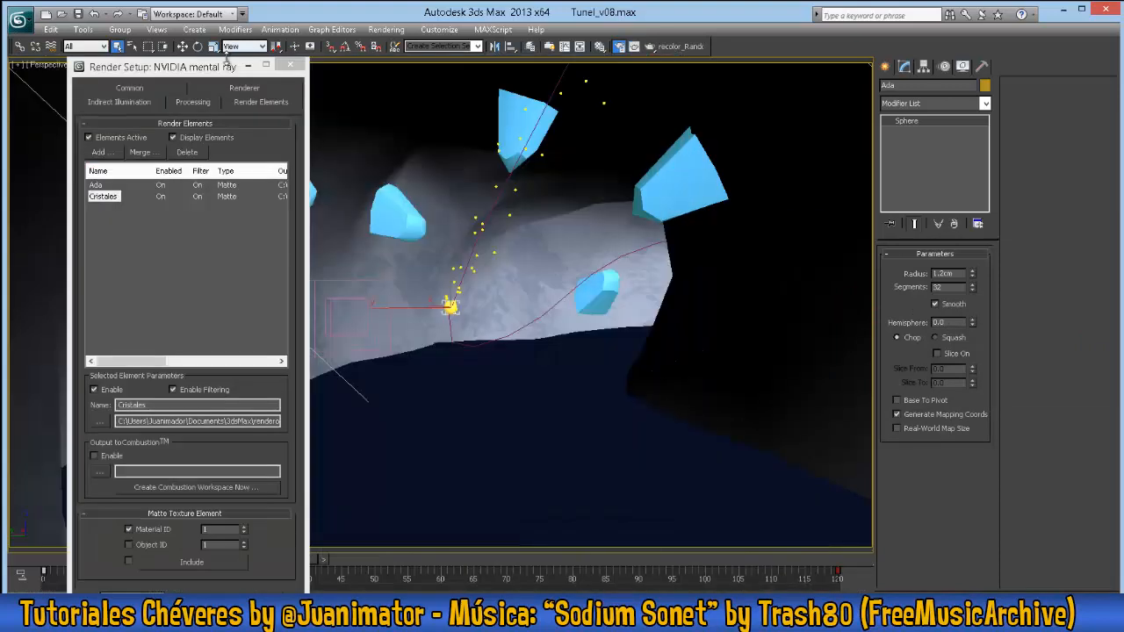
- Add an mr A&D Raw: Ambient Occlusion render element
drag(217, 70, 317, 75)
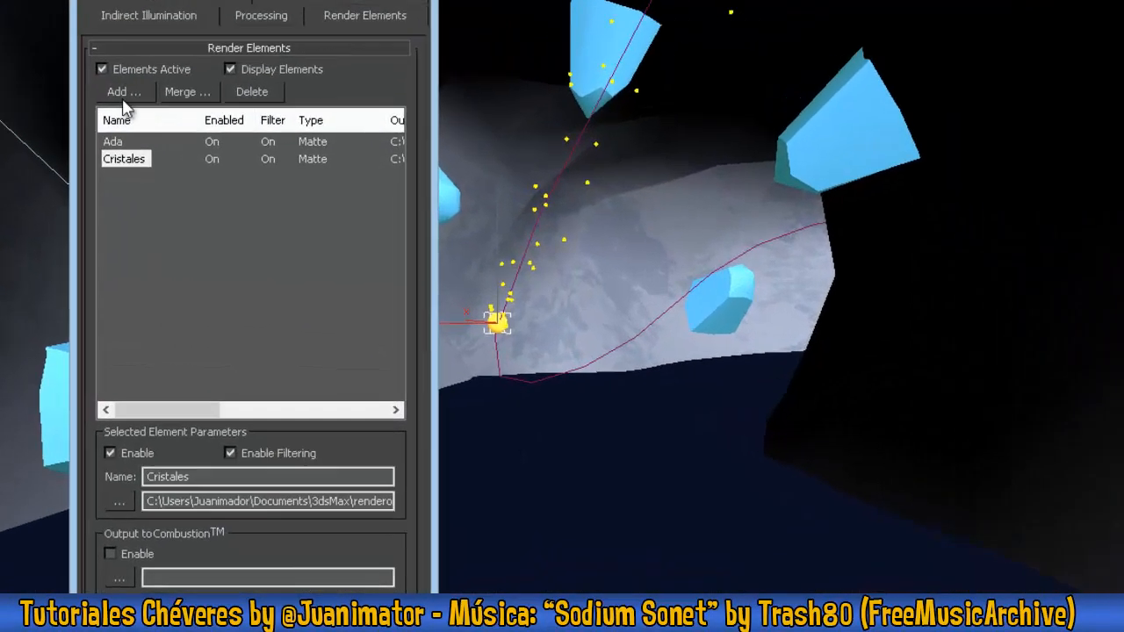
click(123, 96)
drag(238, 178, 439, 137)
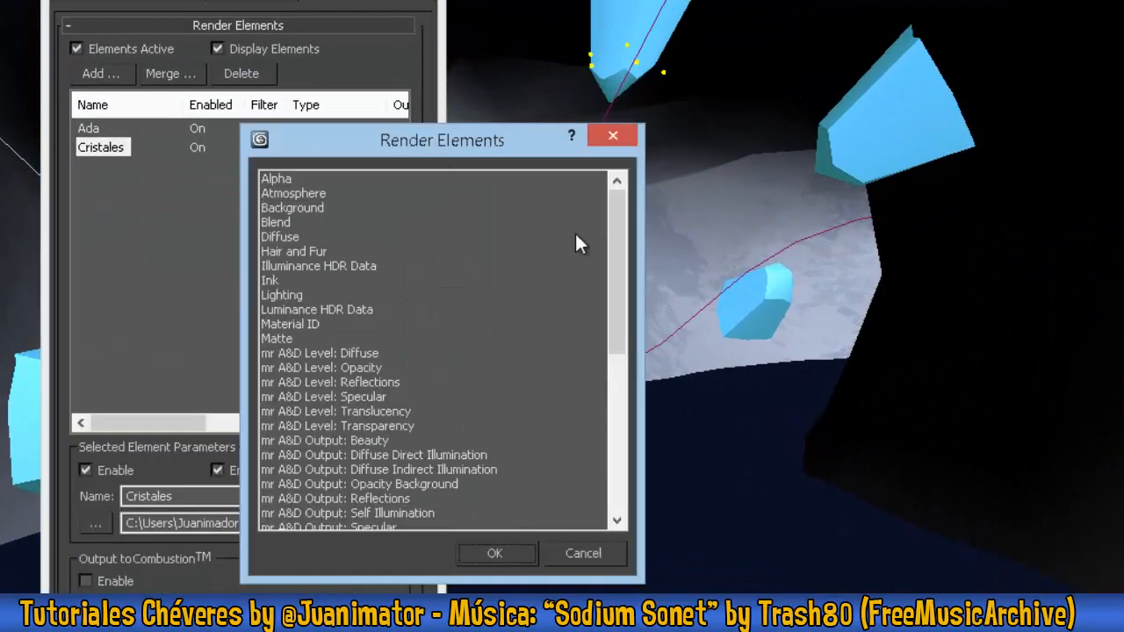
drag(614, 241, 614, 400)
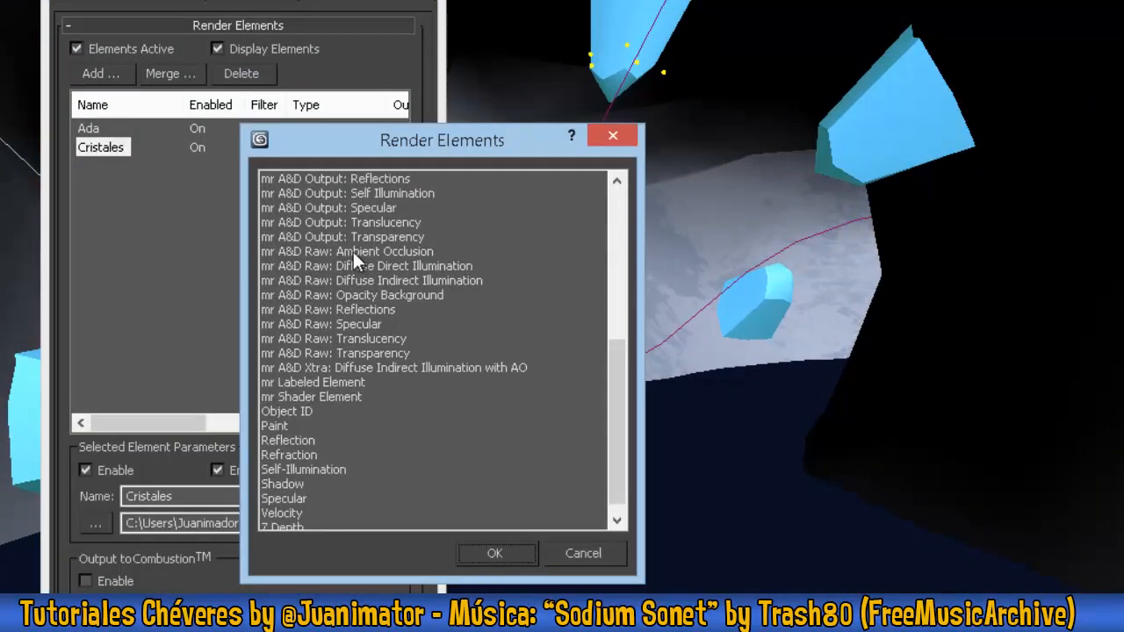
click(392, 252)
click(489, 554)
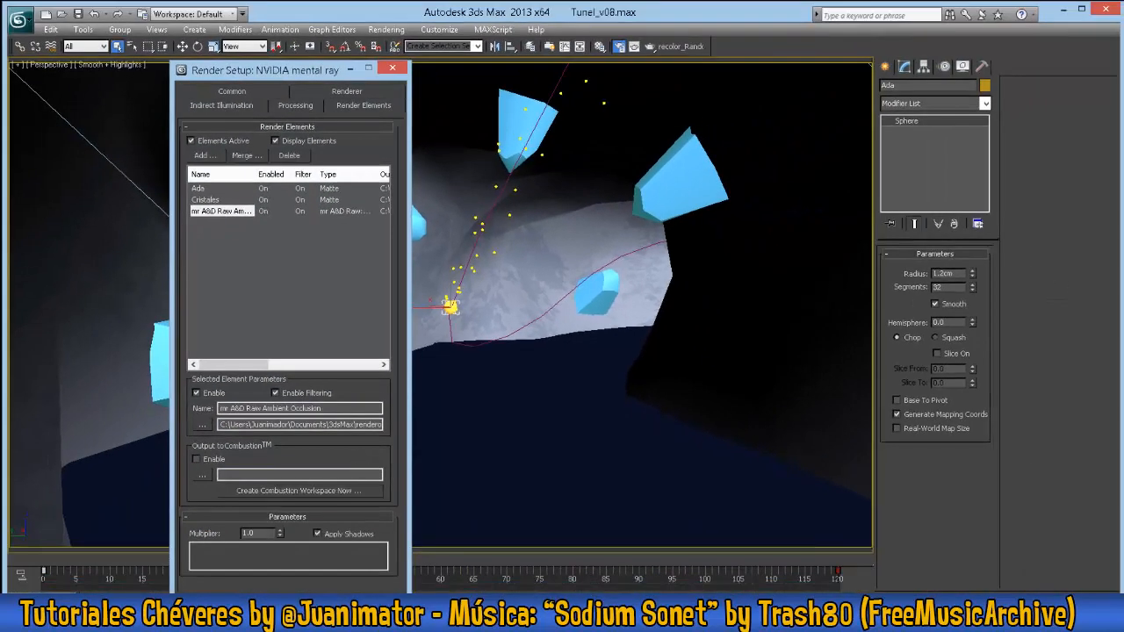
- Render the Perspective view and spread out the pass windows to examine the ambient occlusion result
key(shift+q)
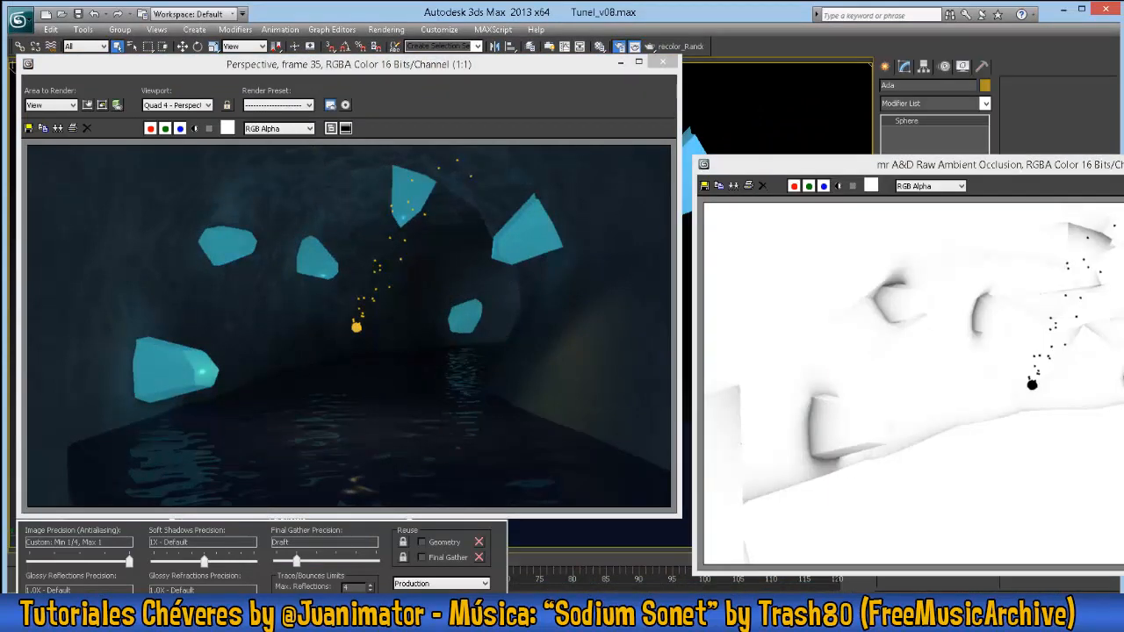
drag(877, 165, 410, 213)
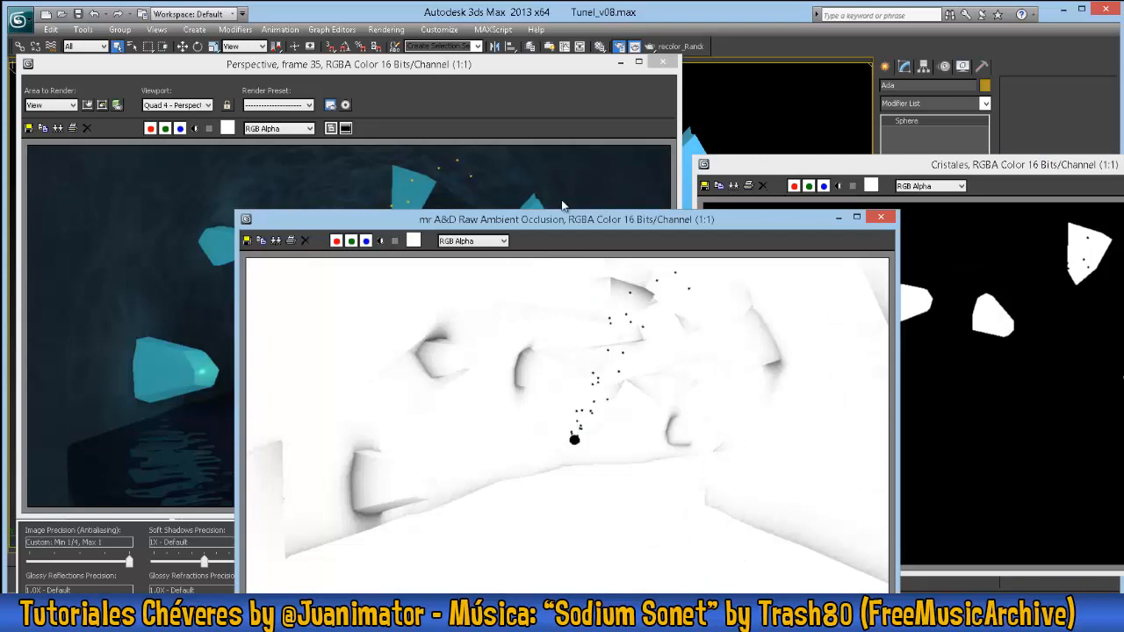
click(843, 167)
drag(843, 167, 211, 149)
drag(935, 164, 459, 66)
click(770, 548)
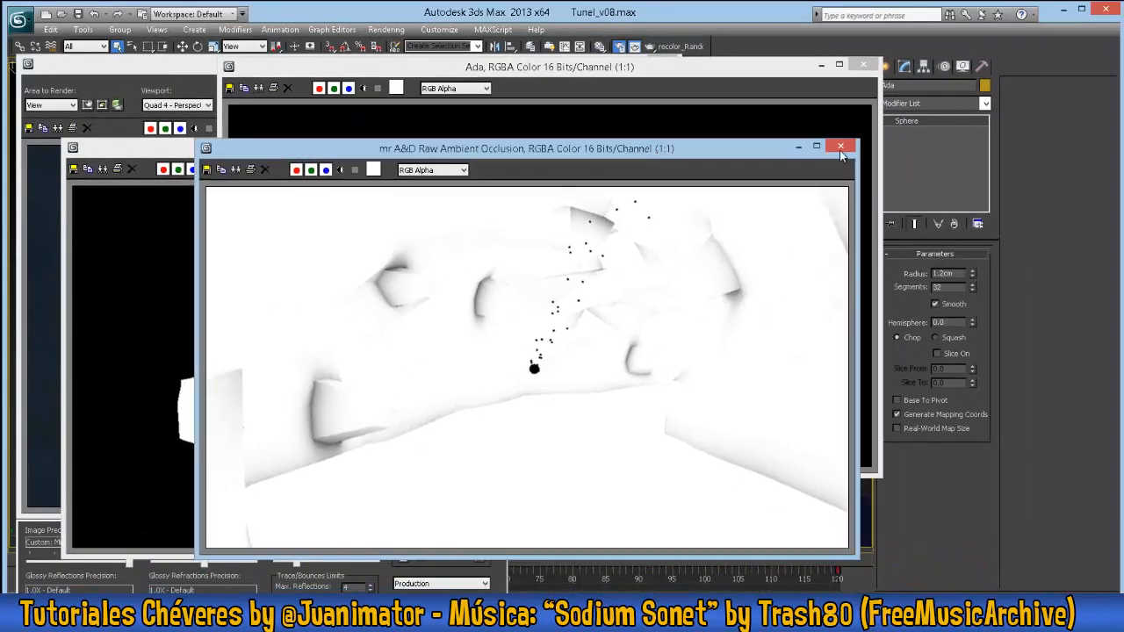
- Close all open render windows and rename the ambient occlusion element AO
click(842, 147)
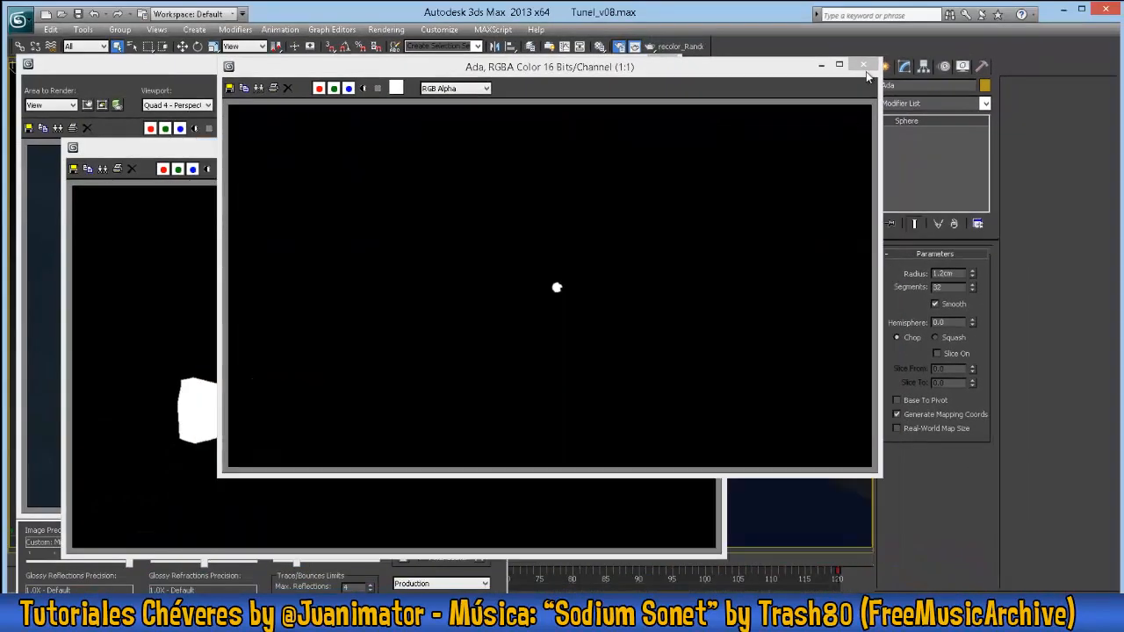
click(864, 66)
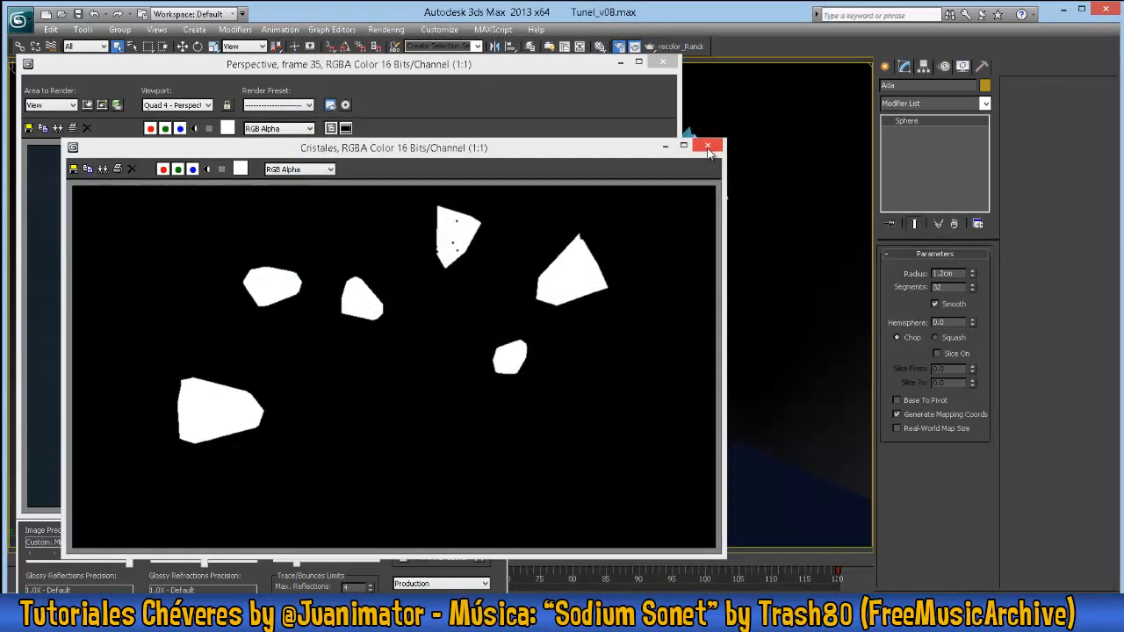
click(709, 148)
click(662, 62)
drag(329, 409, 106, 405)
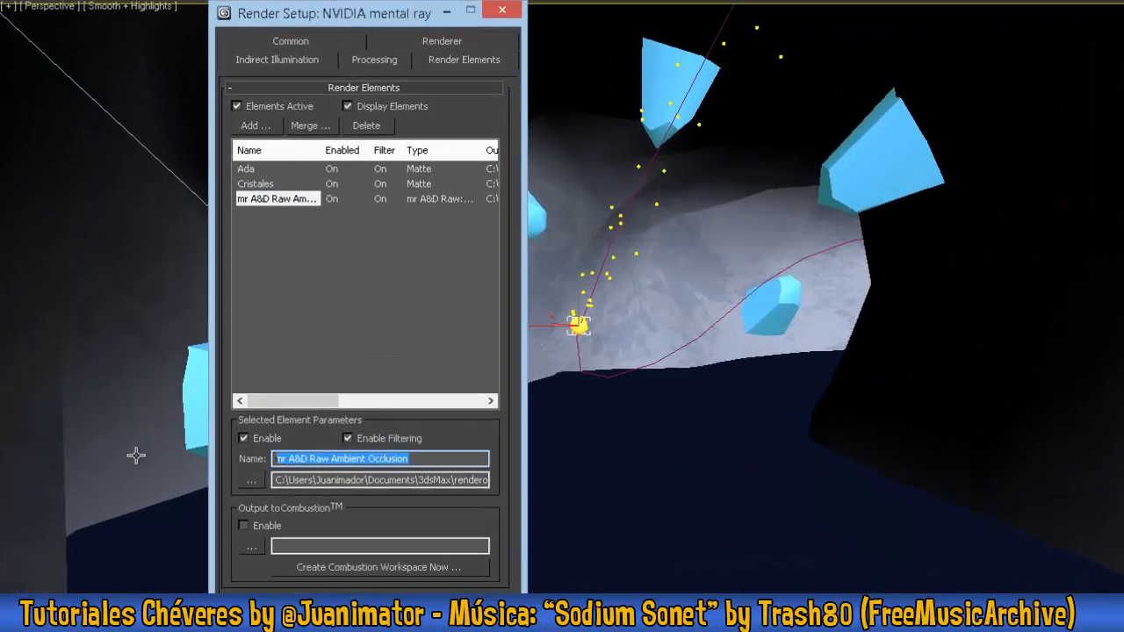
text(AO)
- Add a Z Depth render element named Profundidad with filtering enabled
click(301, 104)
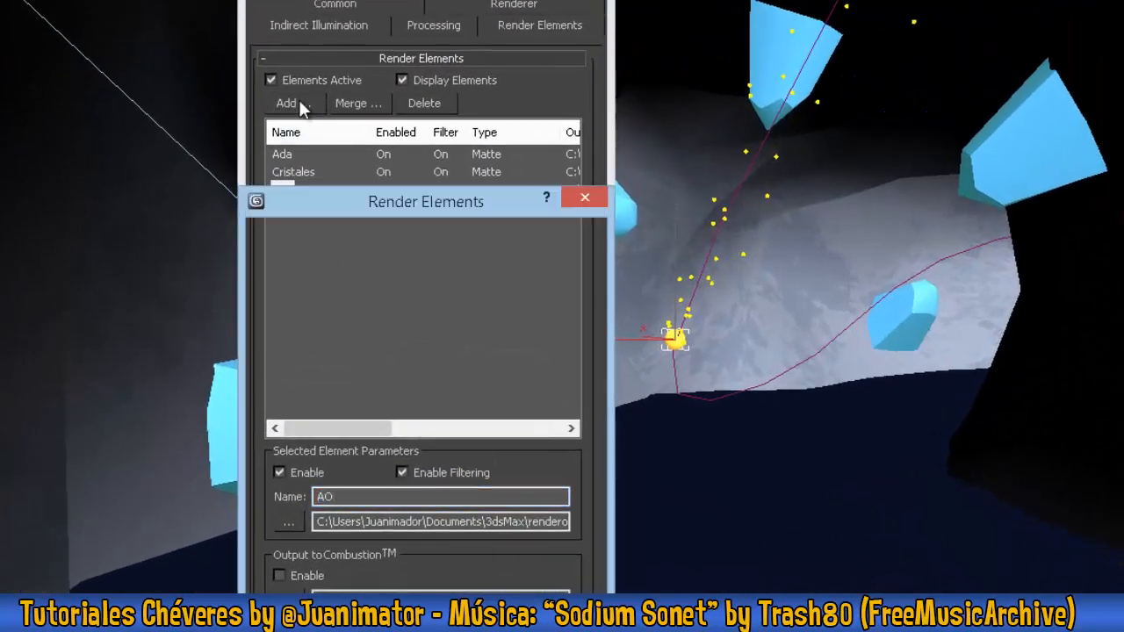
drag(590, 374, 592, 530)
double_click(312, 409)
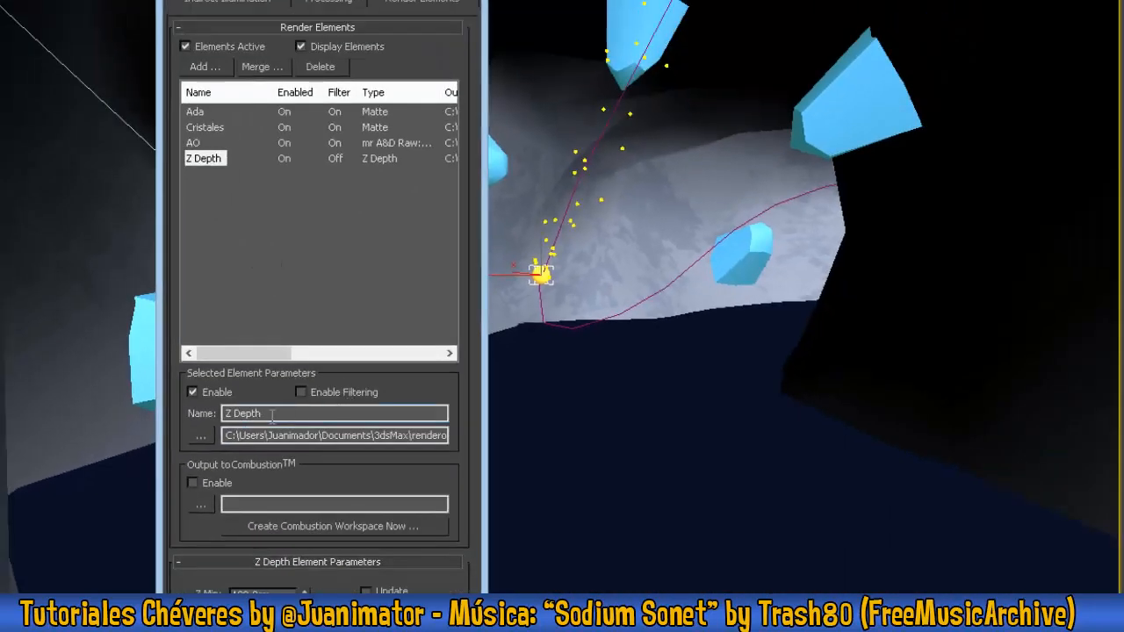
drag(273, 415, 80, 396)
text(Produndidad)
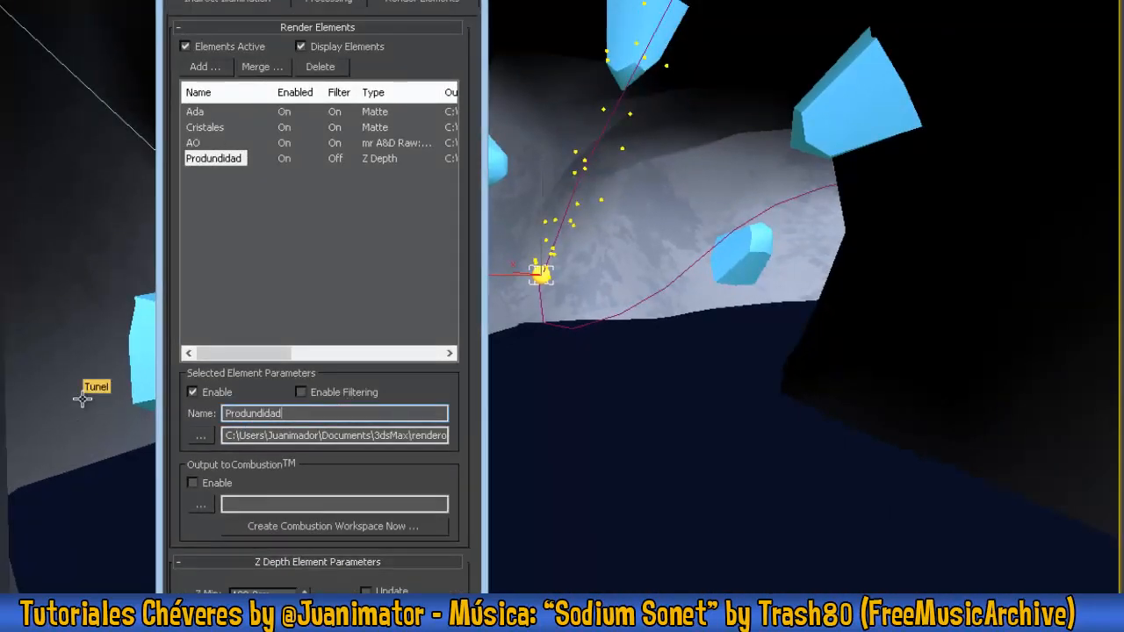
key(Left)
key(BackSpace)
text(f)
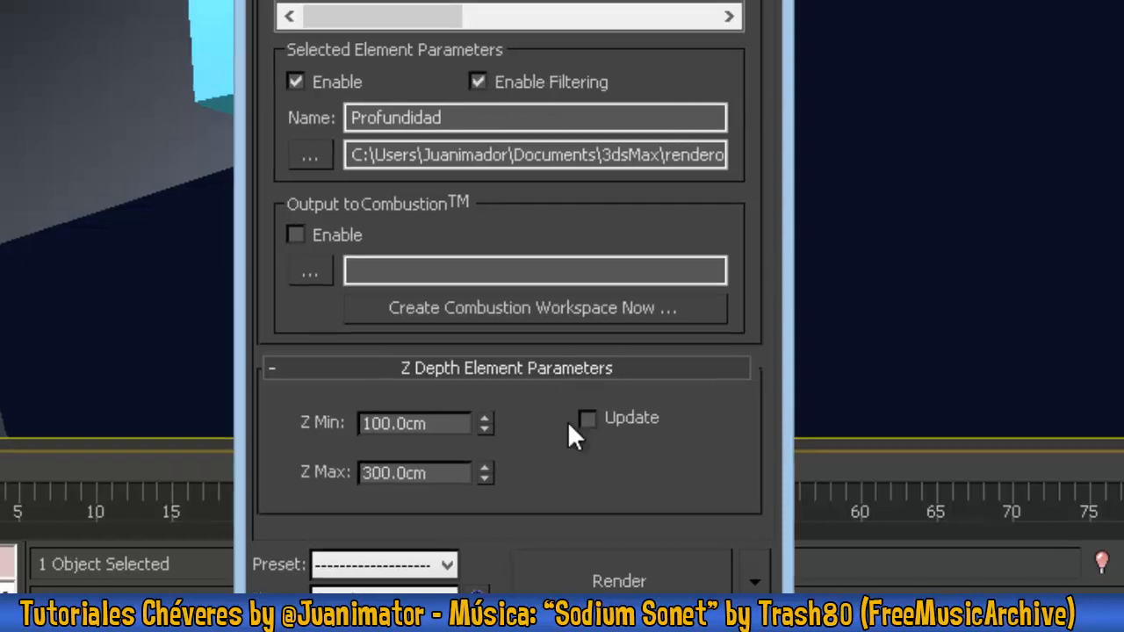
- Set the Profundidad element's Z Min to 200 cm and Z Max to 700 cm
double_click(444, 428)
key(BackSpace)
text(200.0cm)
key(Tab)
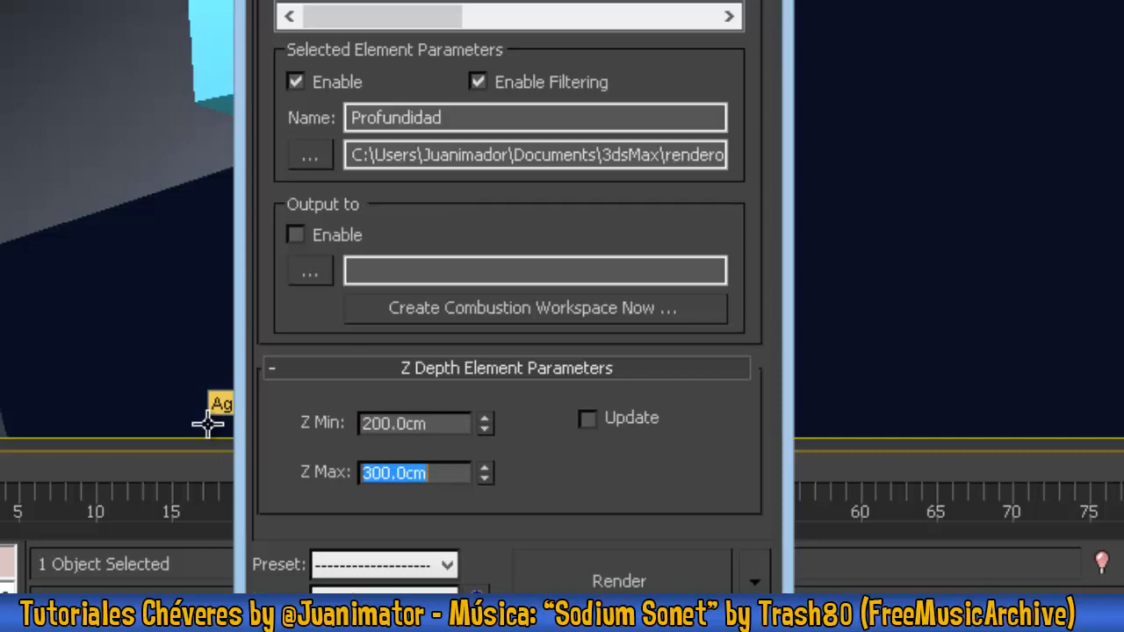
text(700)
key(Tab)
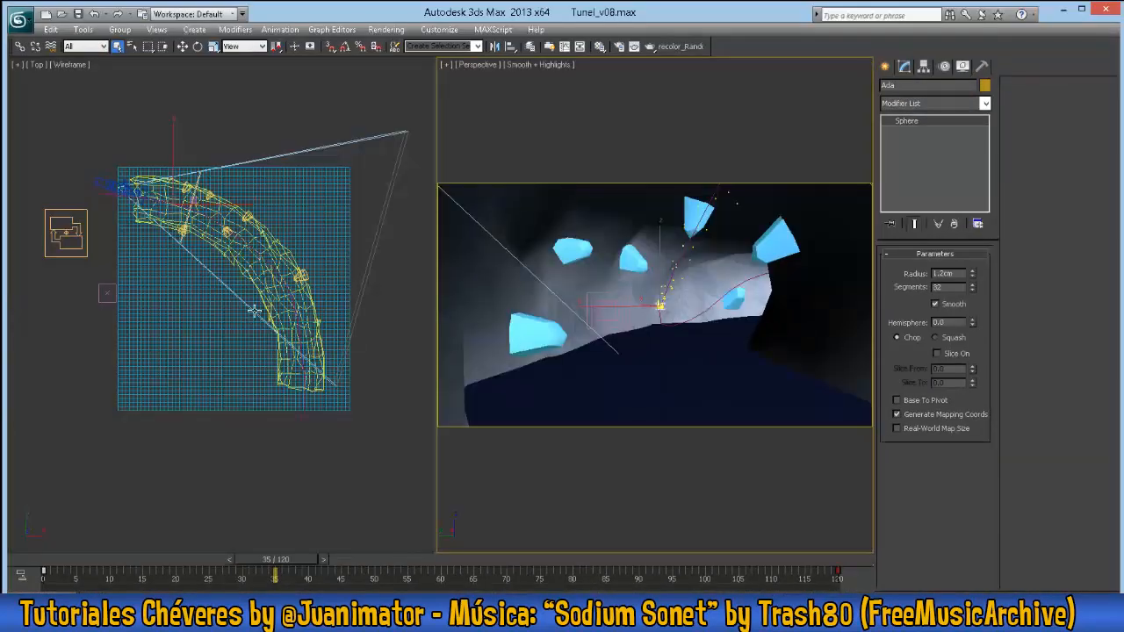
- Show the Top view maximized in wireframe and select the free camera at the tunnel entrance
middle_drag(207, 291, 228, 351)
key(F3)
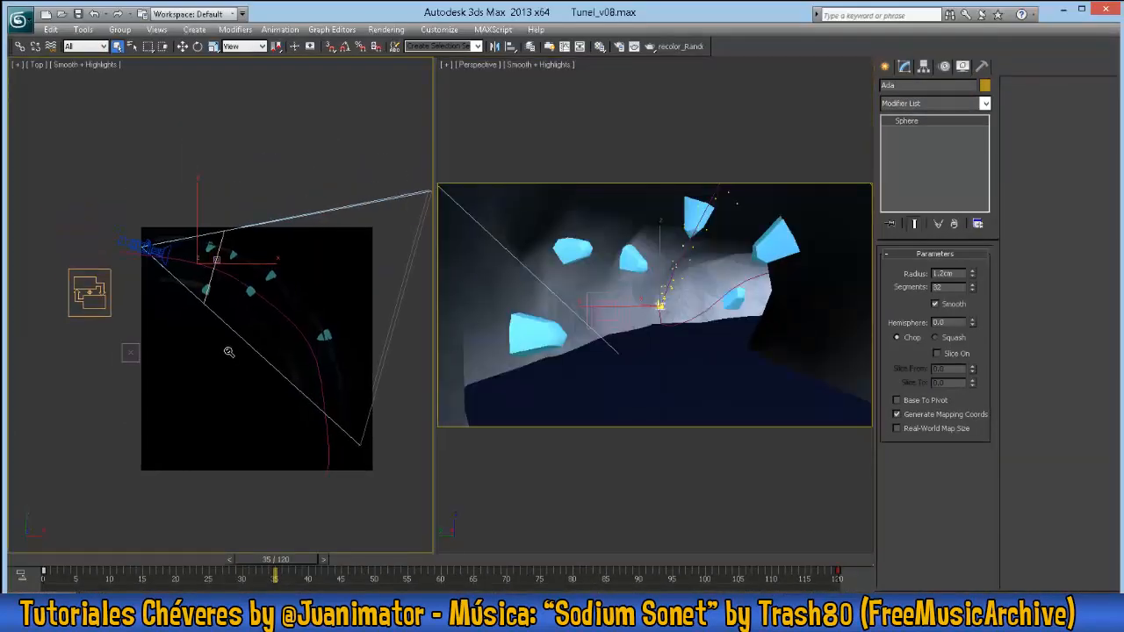
scroll(200, 299, up, 3)
middle_drag(104, 211, 113, 201)
key(alt+w)
middle_drag(434, 282, 530, 466)
key(F3)
scroll(505, 395, down, 3)
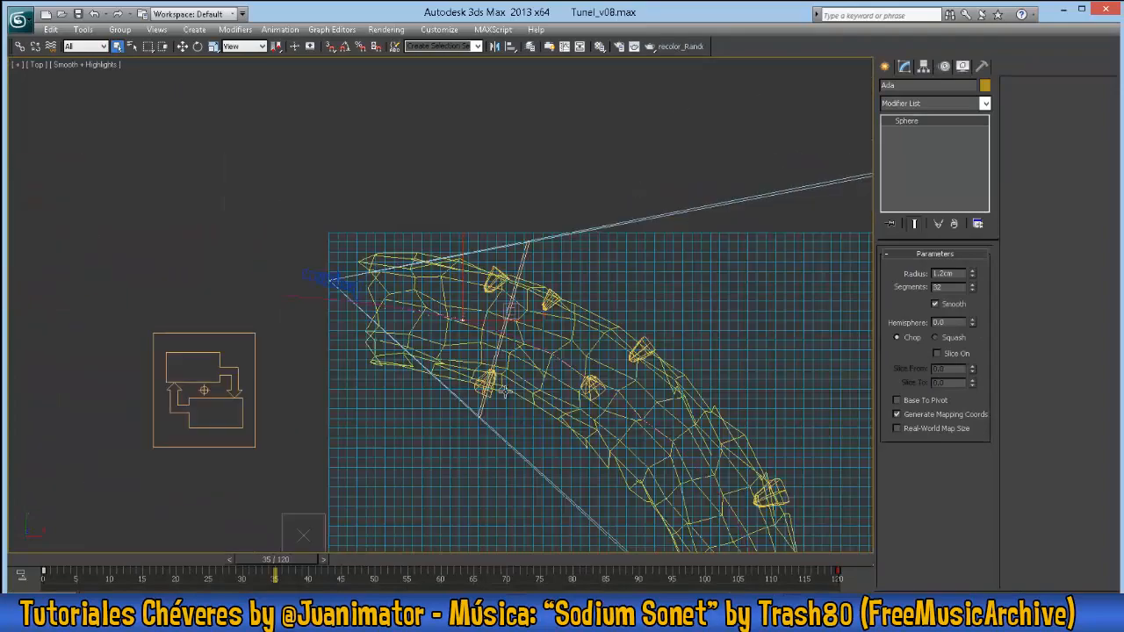
click(309, 274)
middle_drag(476, 347, 333, 283)
- Examine the camera's Environment Ranges and compare its near and far planes with the tunnel's extent
scroll(372, 333, down, 4)
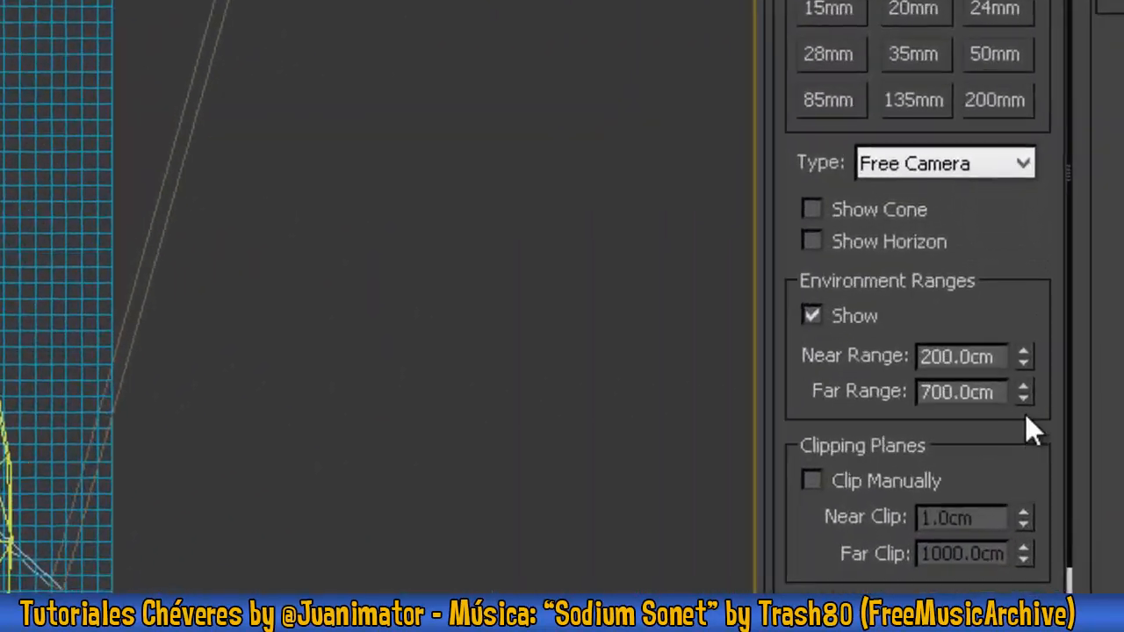
drag(1023, 359, 994, 396)
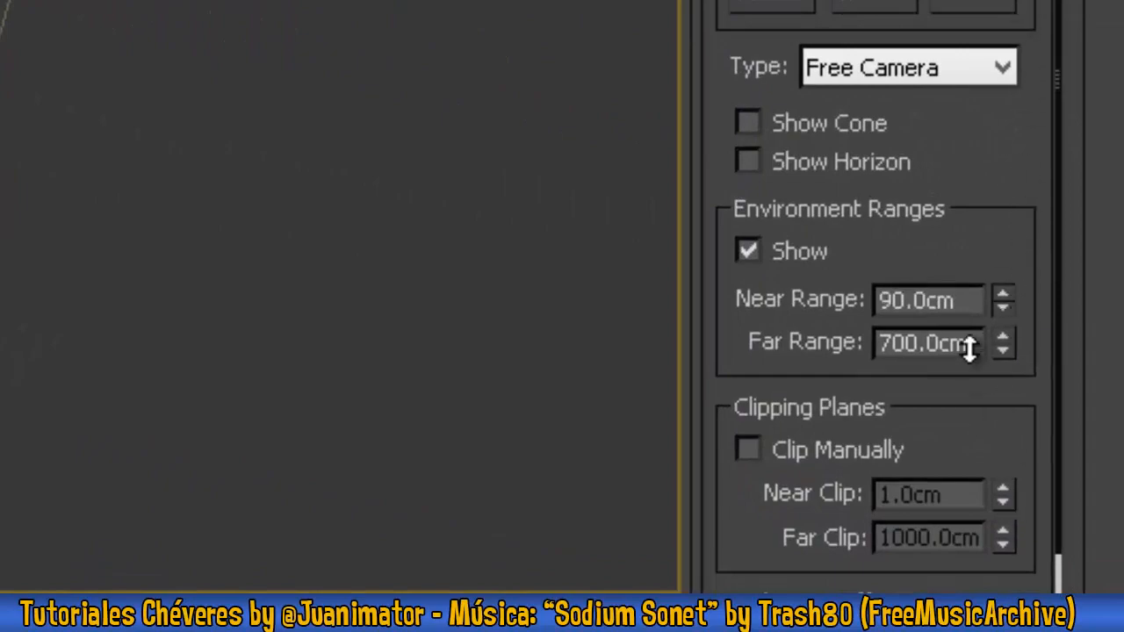
drag(969, 349, 996, 211)
right_click(995, 211)
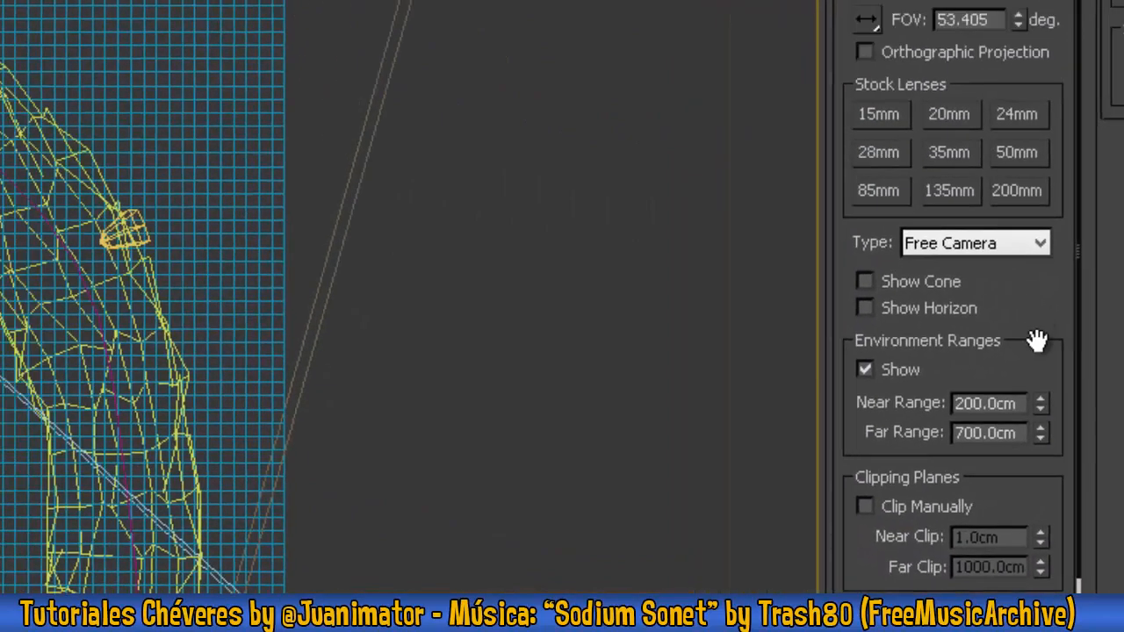
drag(1006, 349, 1023, 396)
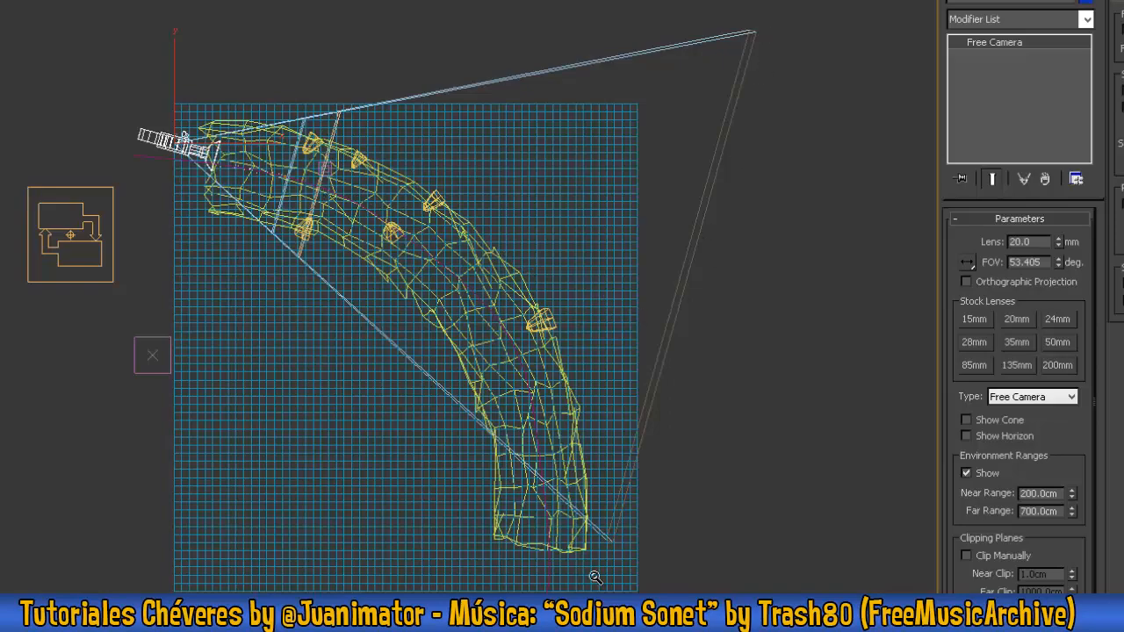
- Switch to the camera view and render it to inspect the Profundidad depth pass
key(c)
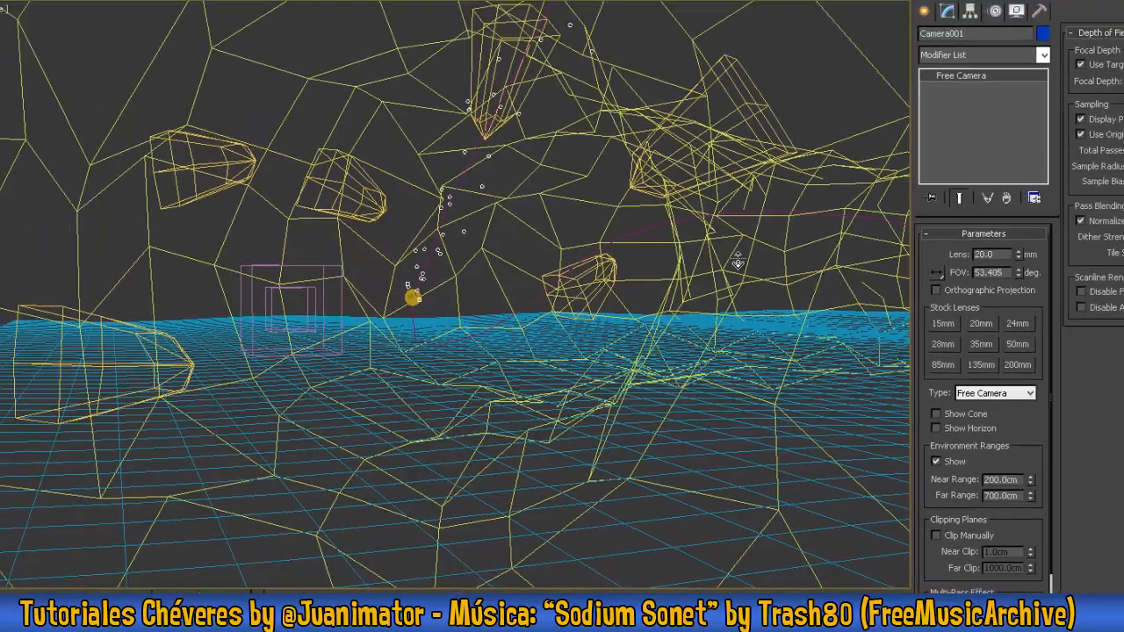
click(654, 46)
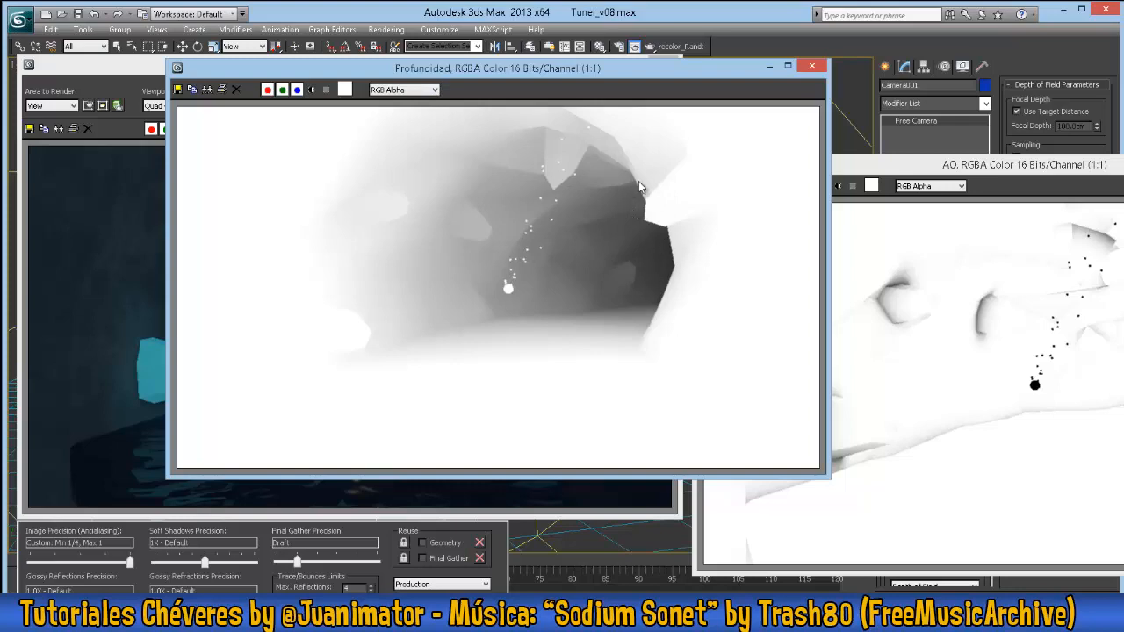
- Compare the Profundidad, AO and Ada passes with the main render, and close all the rendered image windows
click(811, 66)
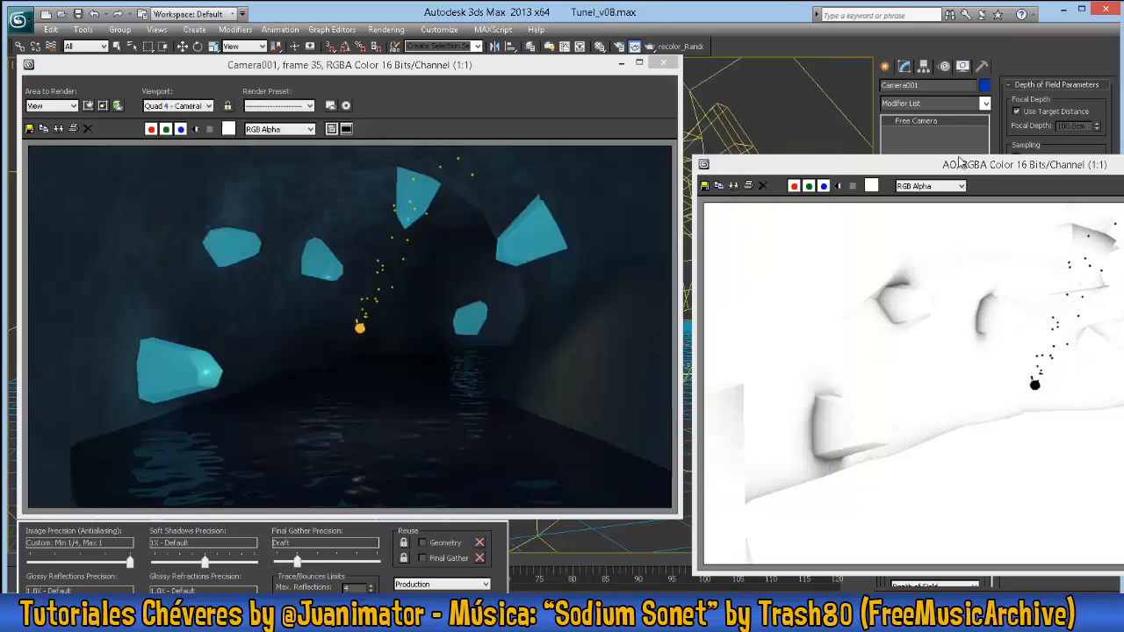
drag(958, 162, 327, 197)
click(907, 177)
click(725, 201)
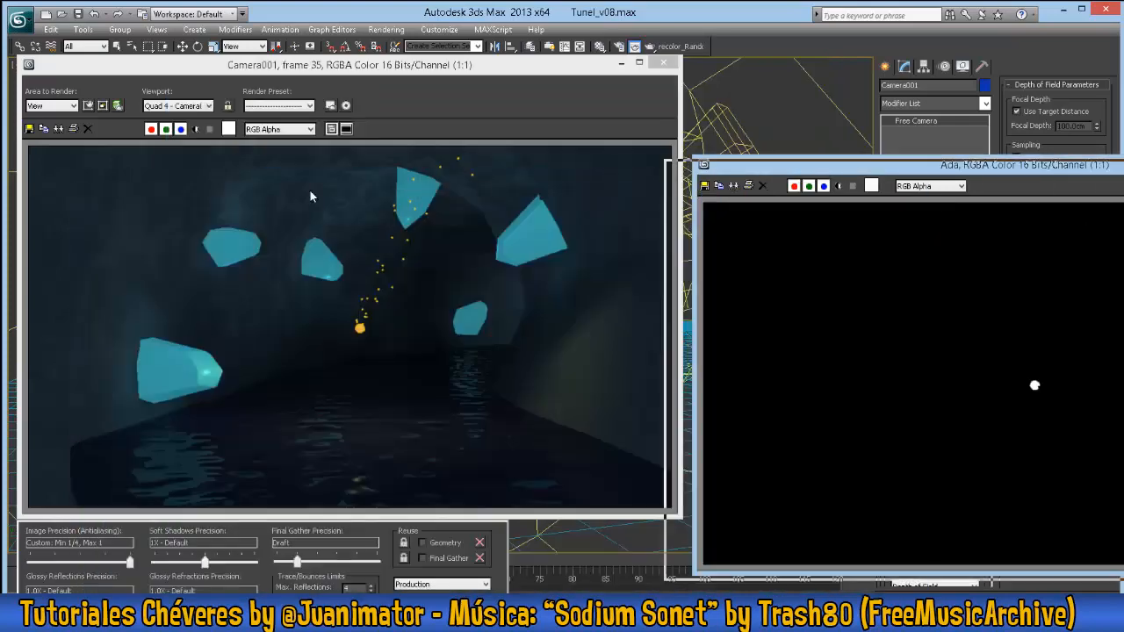
drag(878, 164, 314, 181)
click(778, 194)
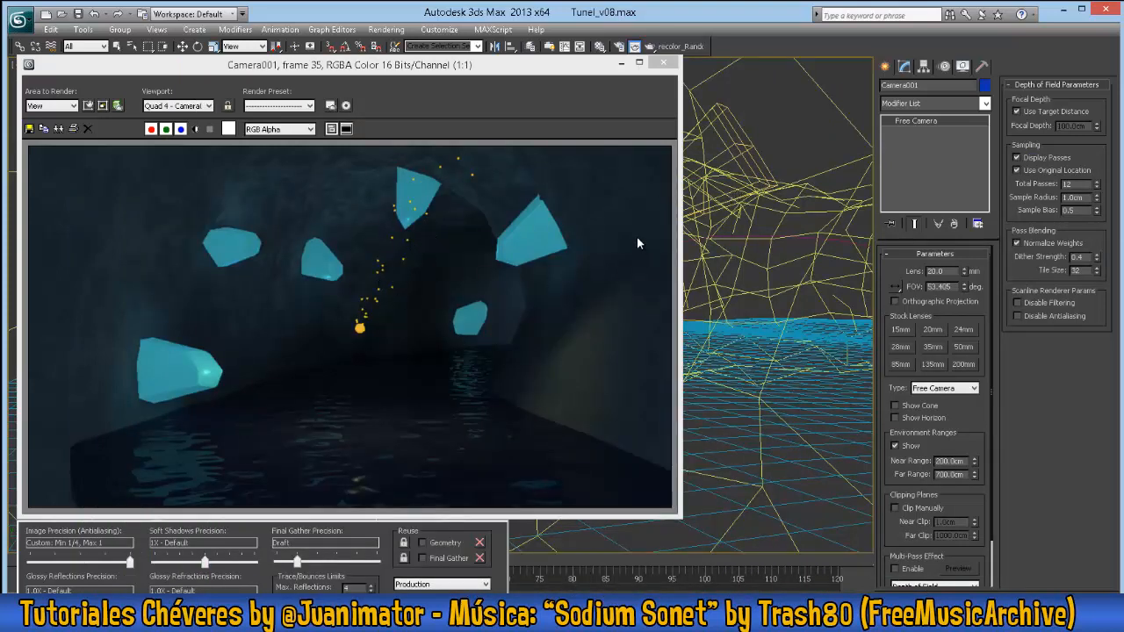
click(663, 63)
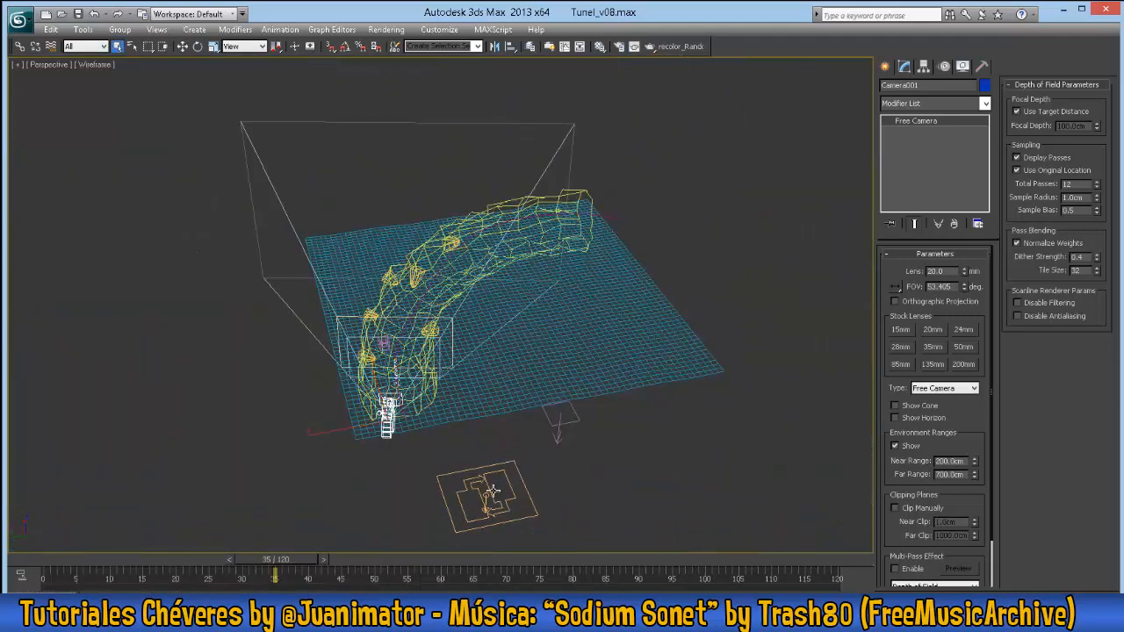
- Disable particle emission on the PF Source Magia particle system and show the camera view shaded
click(486, 486)
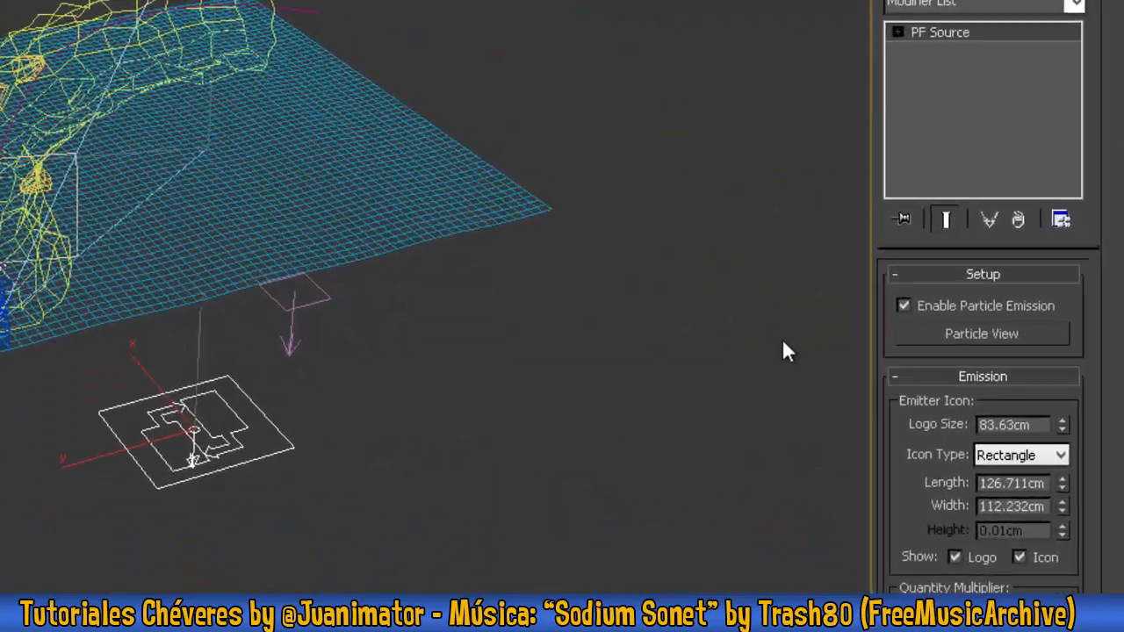
click(905, 304)
middle_drag(294, 259, 292, 451)
key(c)
key(F3)
right_click(539, 264)
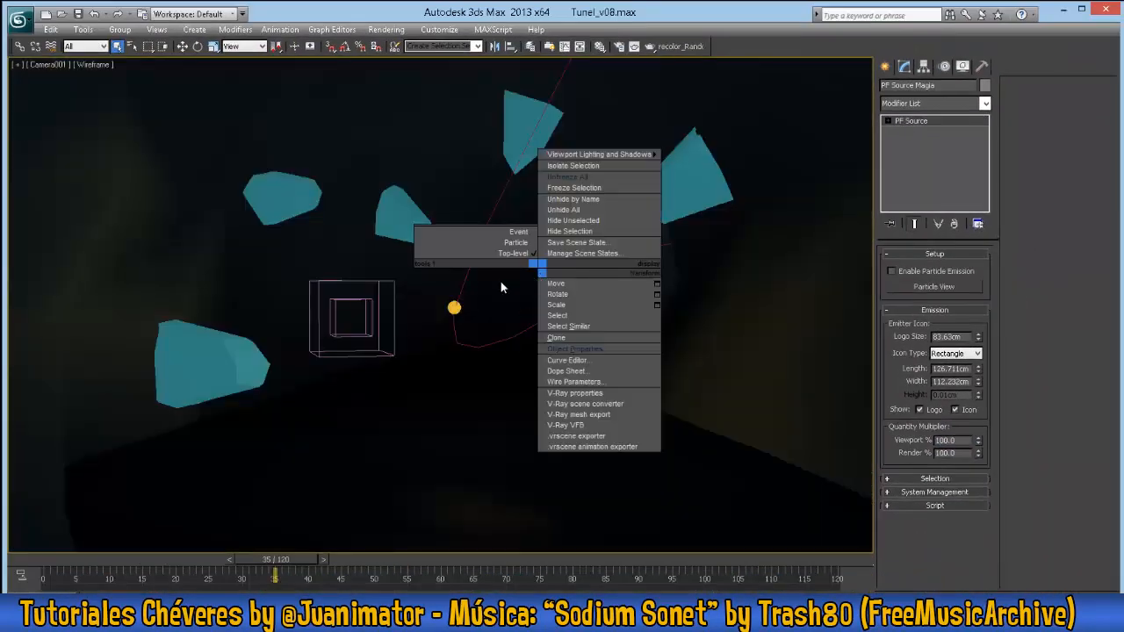
click(501, 281)
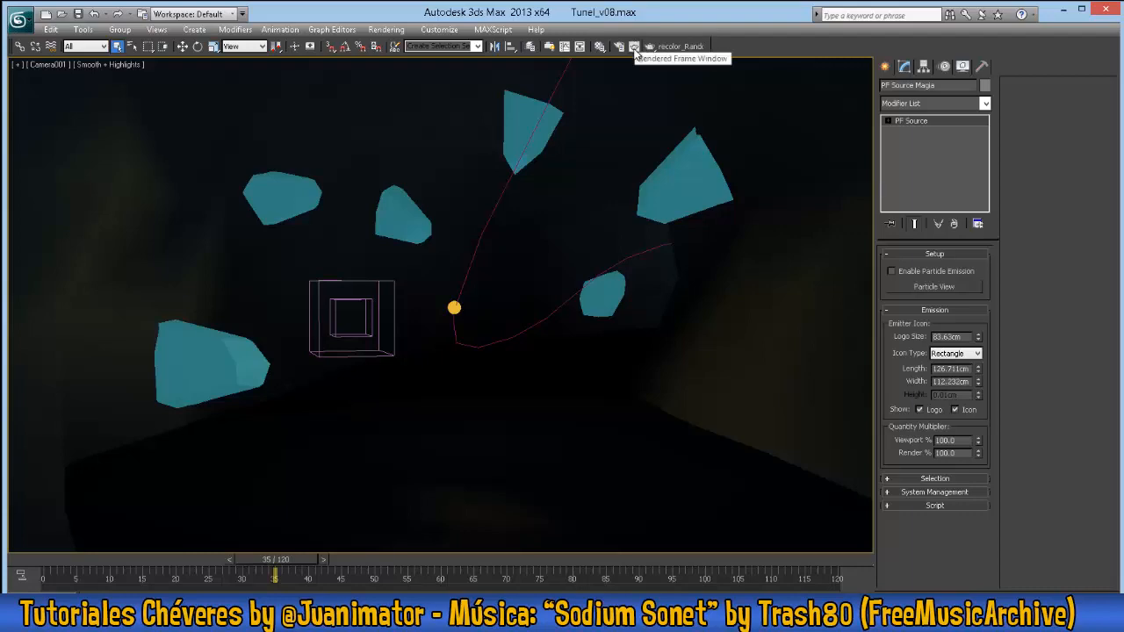
- Set the render output to save a PNG image named Tunel_ in the renderoutput folder
click(622, 47)
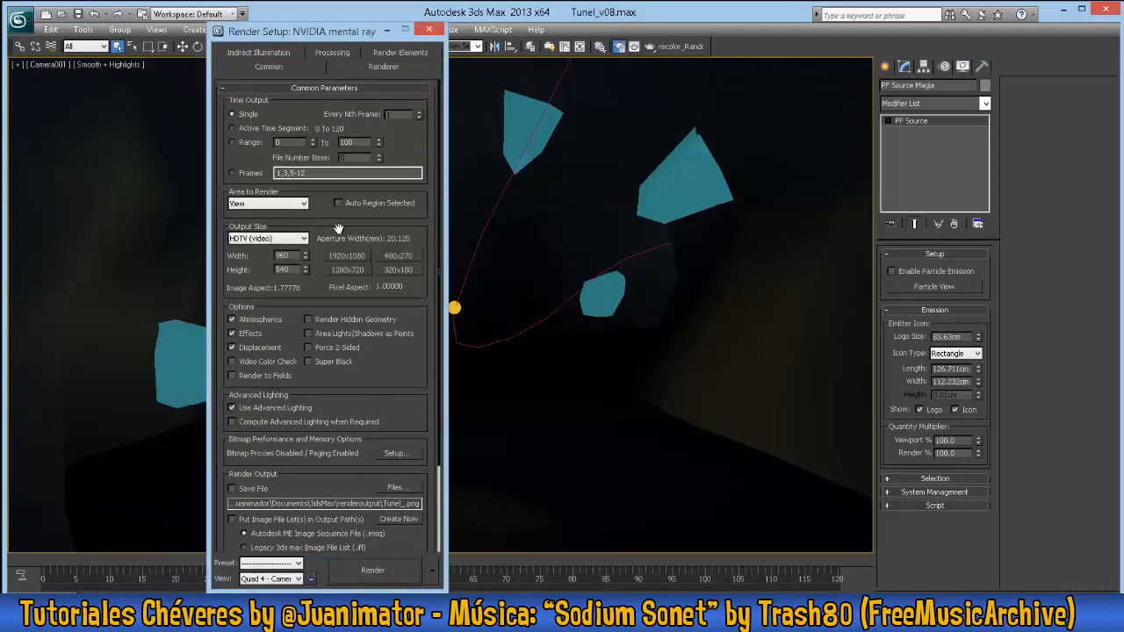
scroll(393, 357, down, 3)
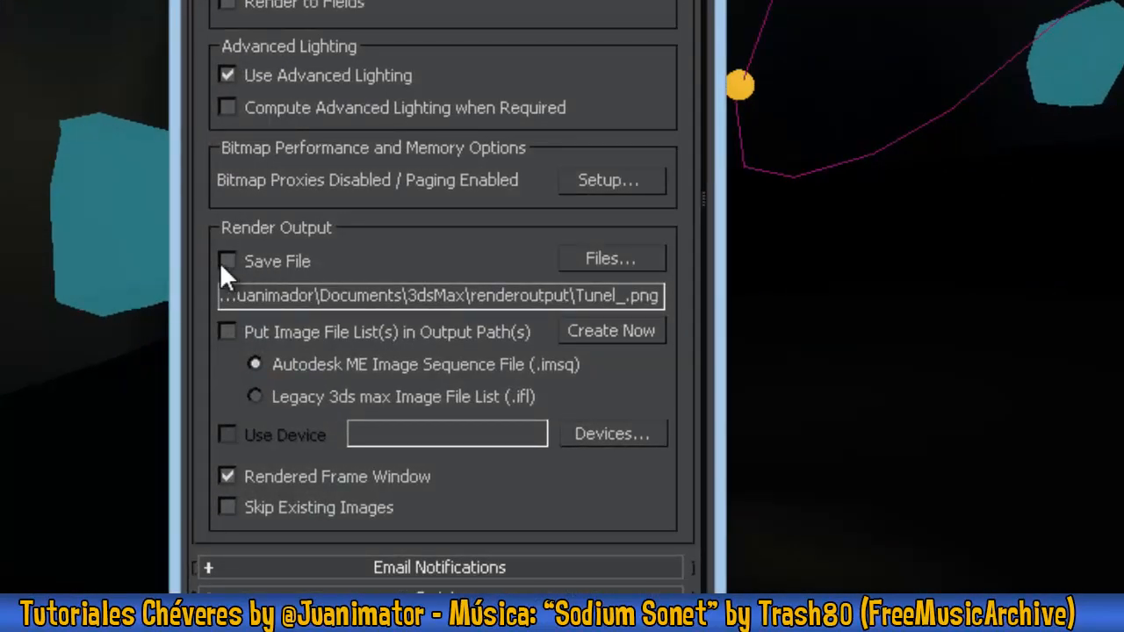
click(617, 260)
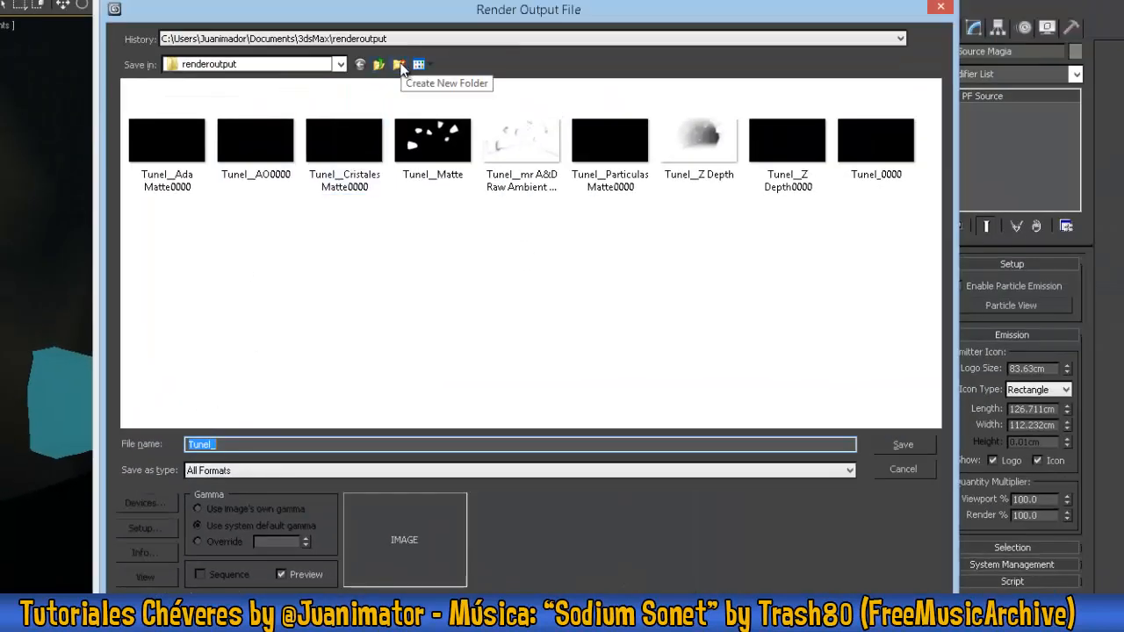
click(422, 471)
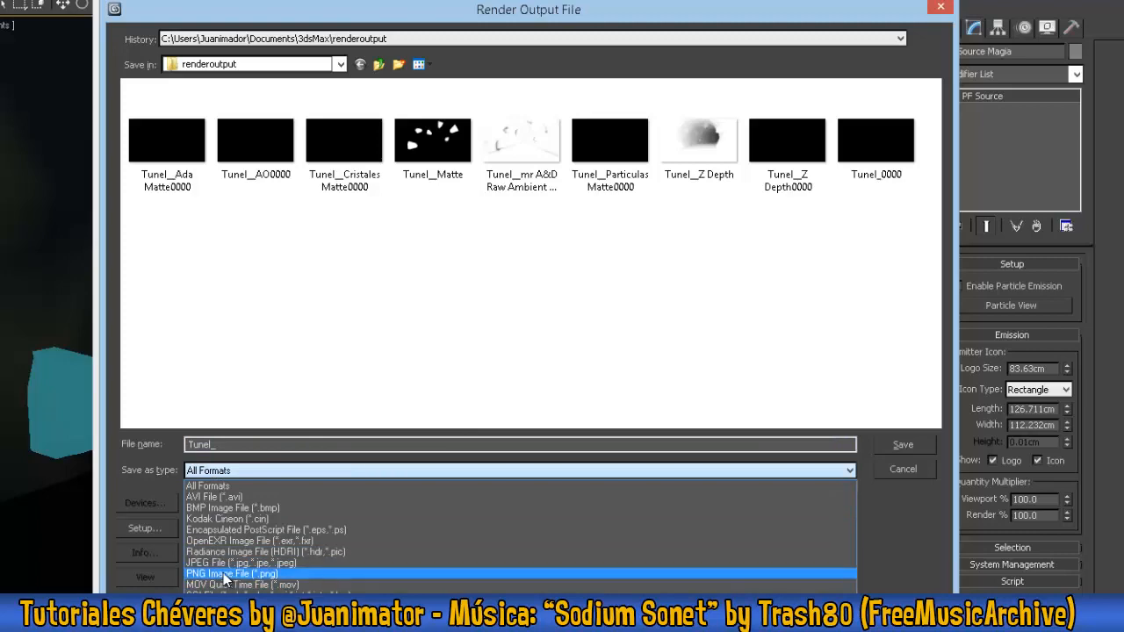
click(226, 574)
click(904, 445)
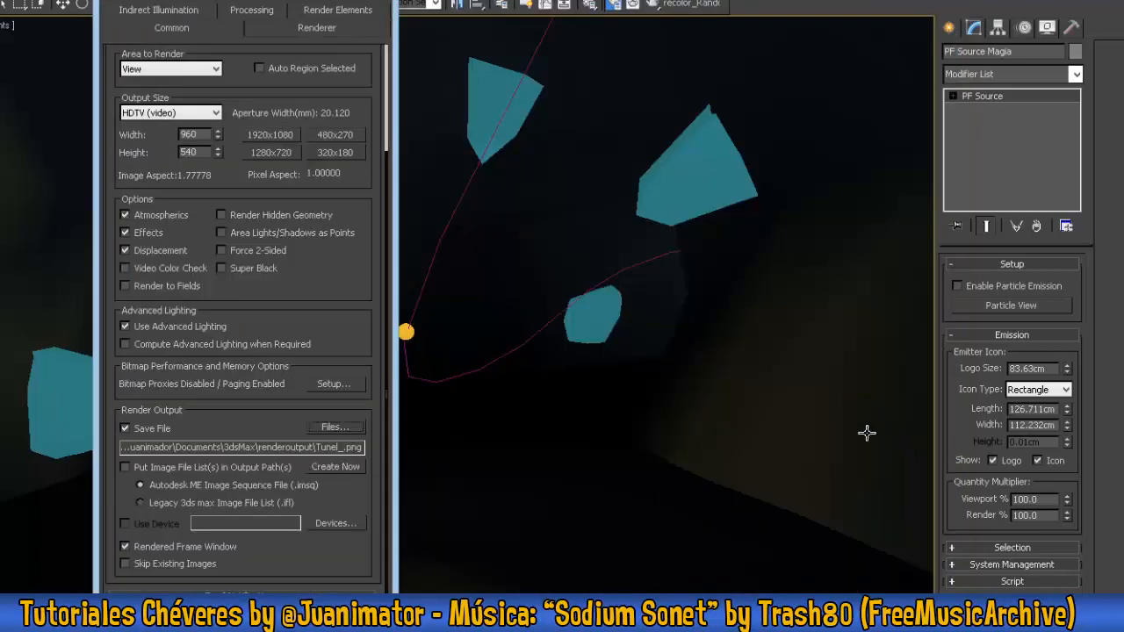
- Review the list of render elements and their enabled states, and return to the common render parameters
click(338, 10)
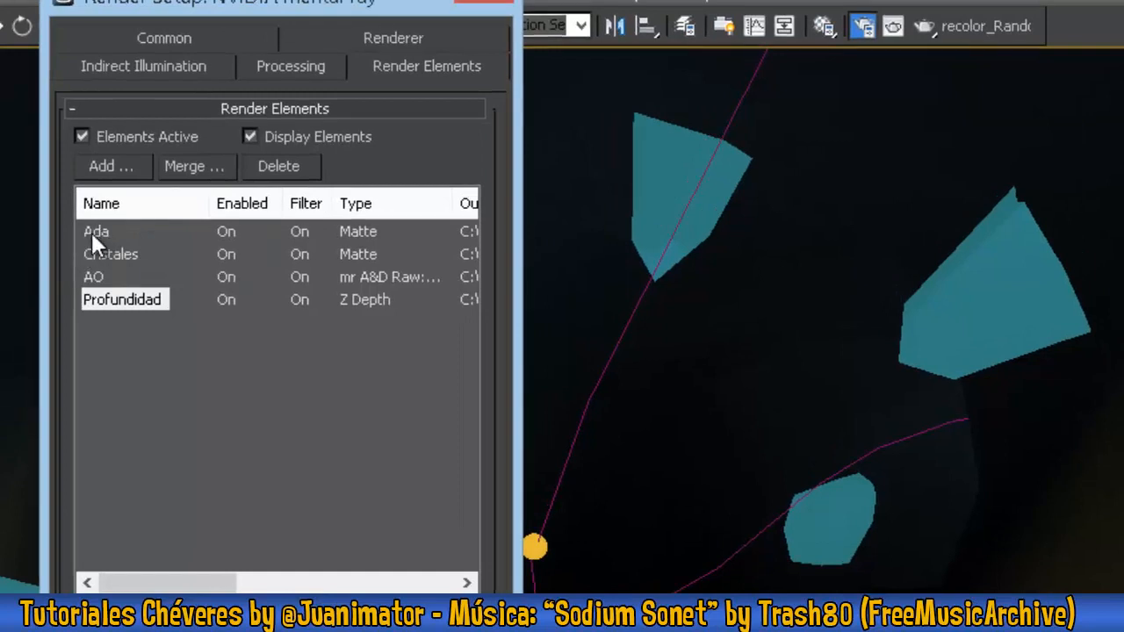
click(104, 256)
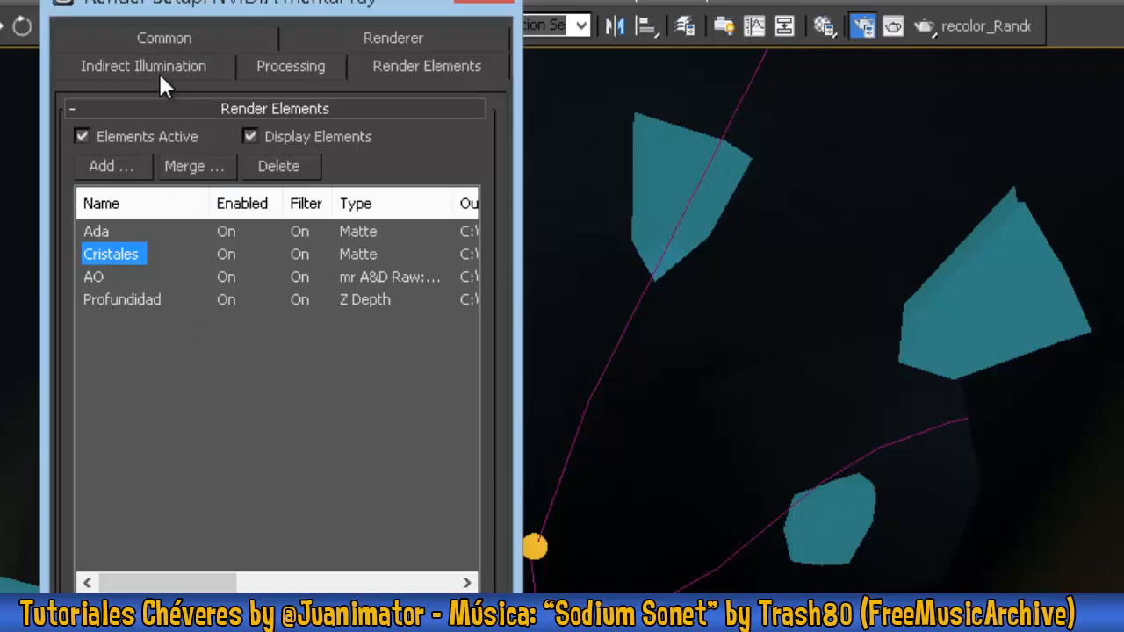
click(164, 38)
drag(211, 14, 687, 106)
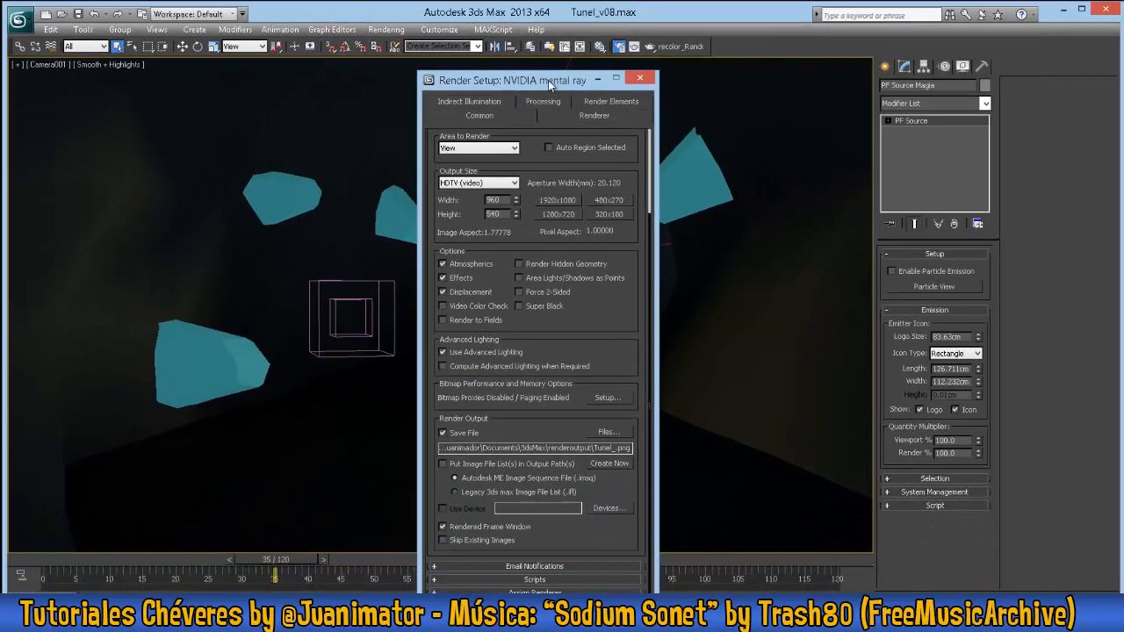
drag(548, 80, 958, 91)
- Save the scene as a separate file named Tunel_v08_Particulas
click(18, 19)
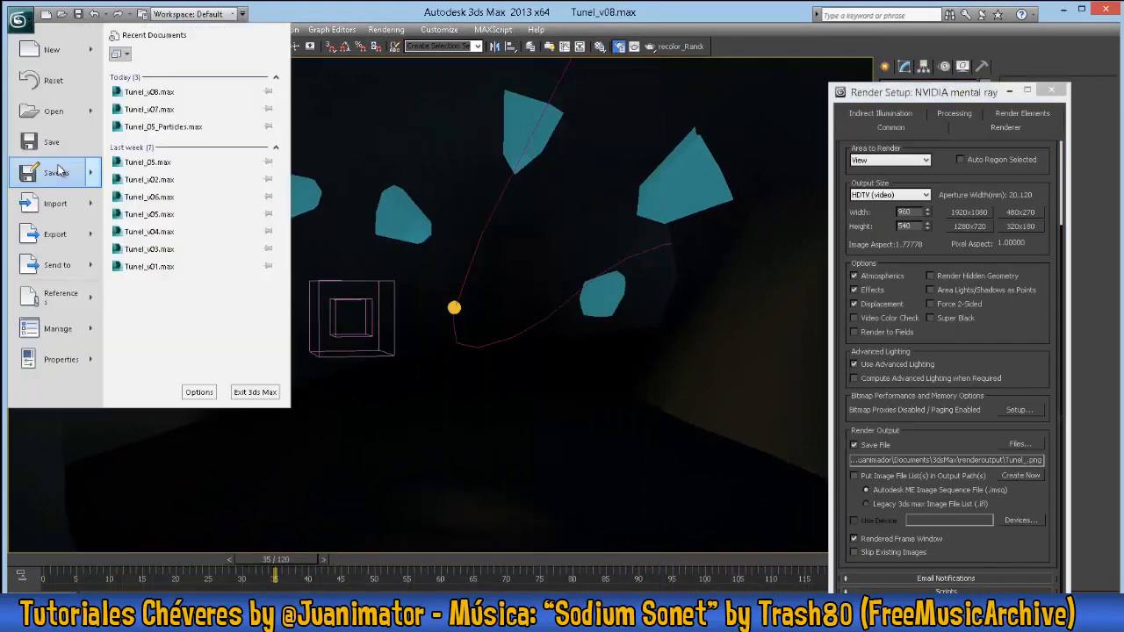
click(60, 171)
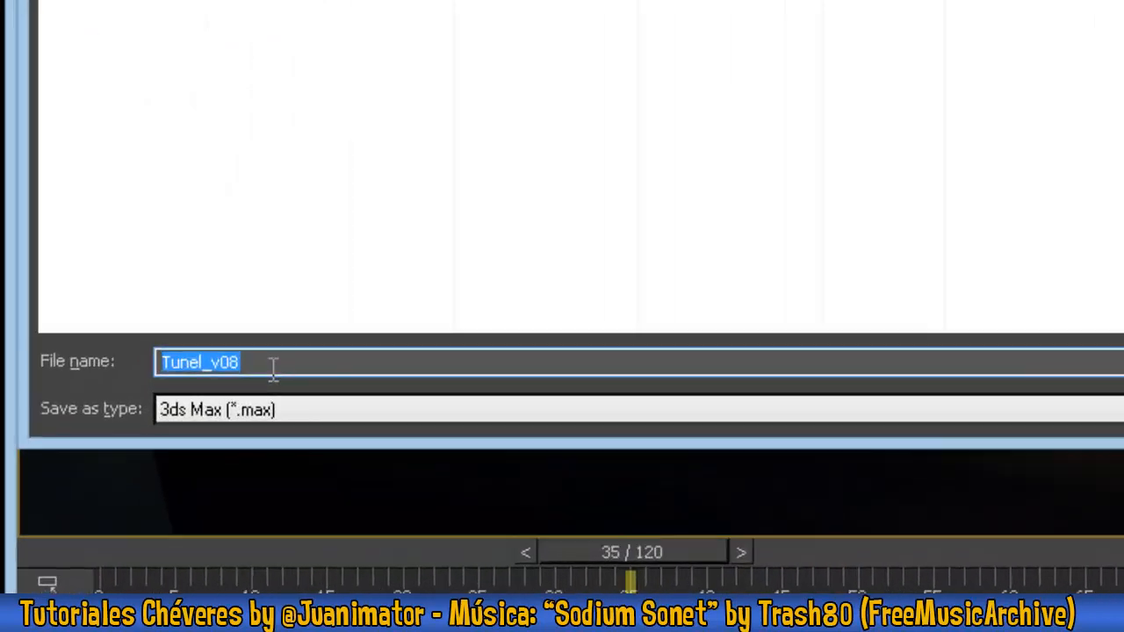
click(273, 369)
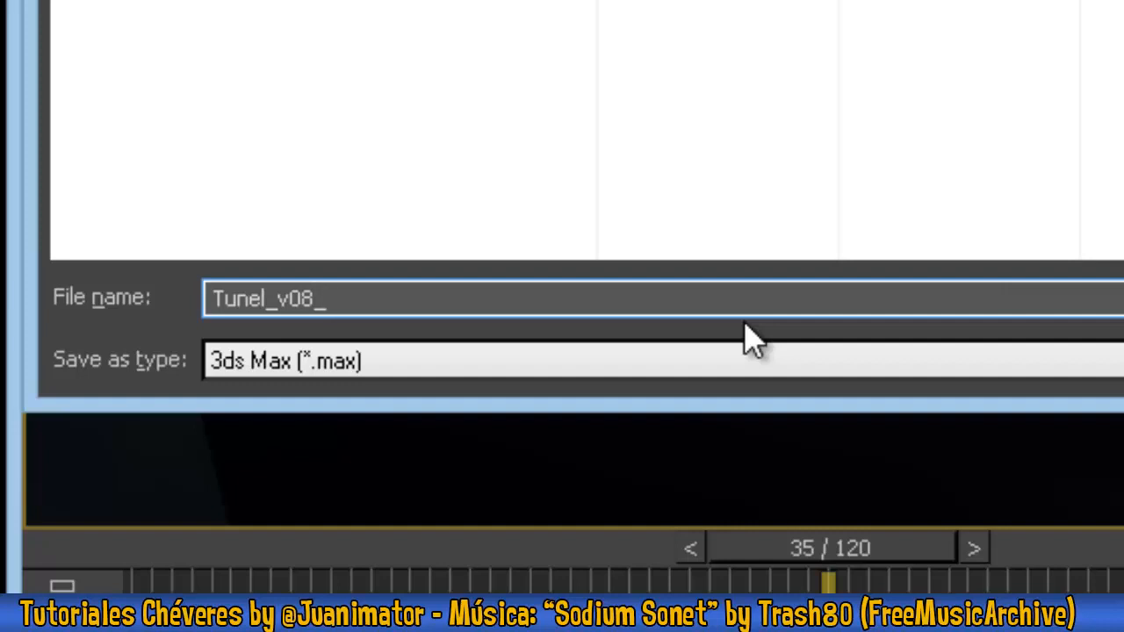
text(_Particulas)
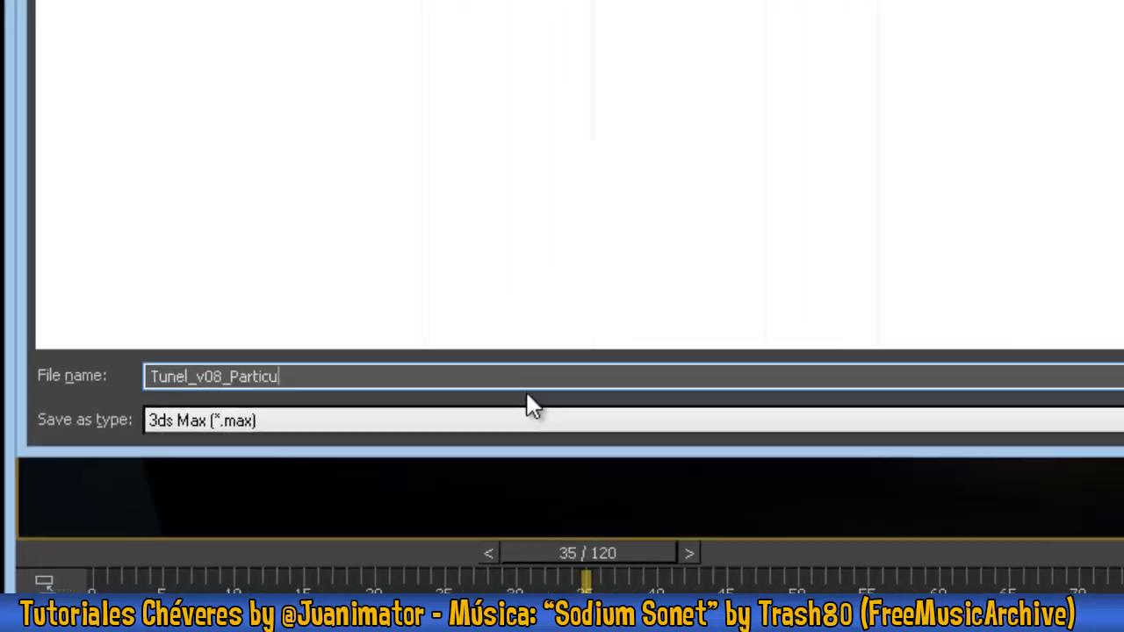
key(Return)
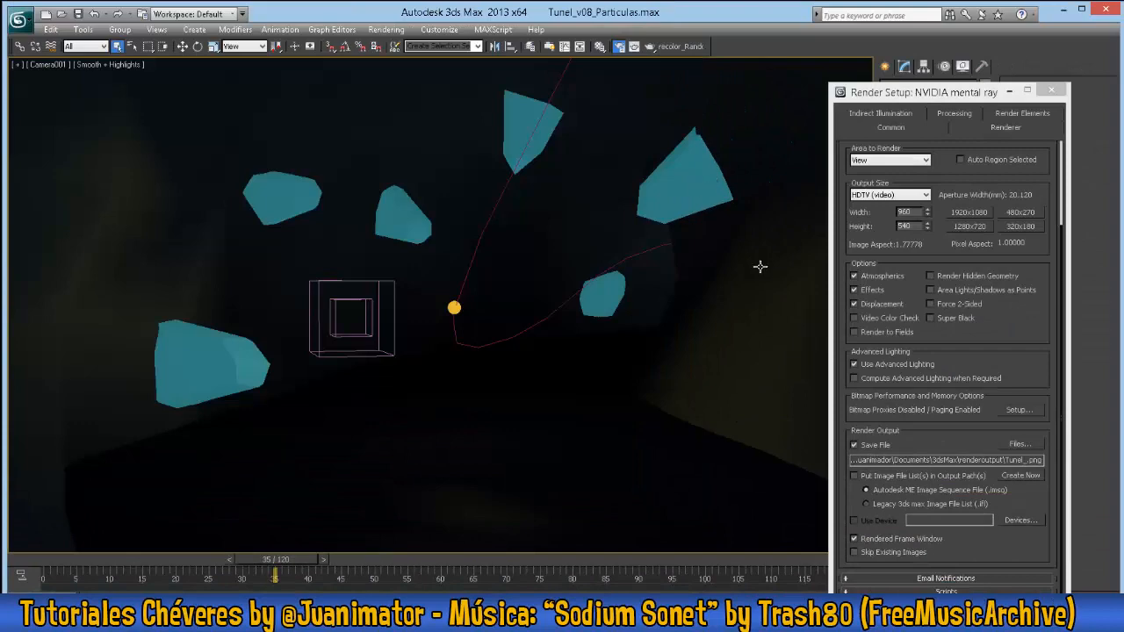
- Show edged faces in the camera view and select the tunnel, all the crystals and the water plane
key(F4)
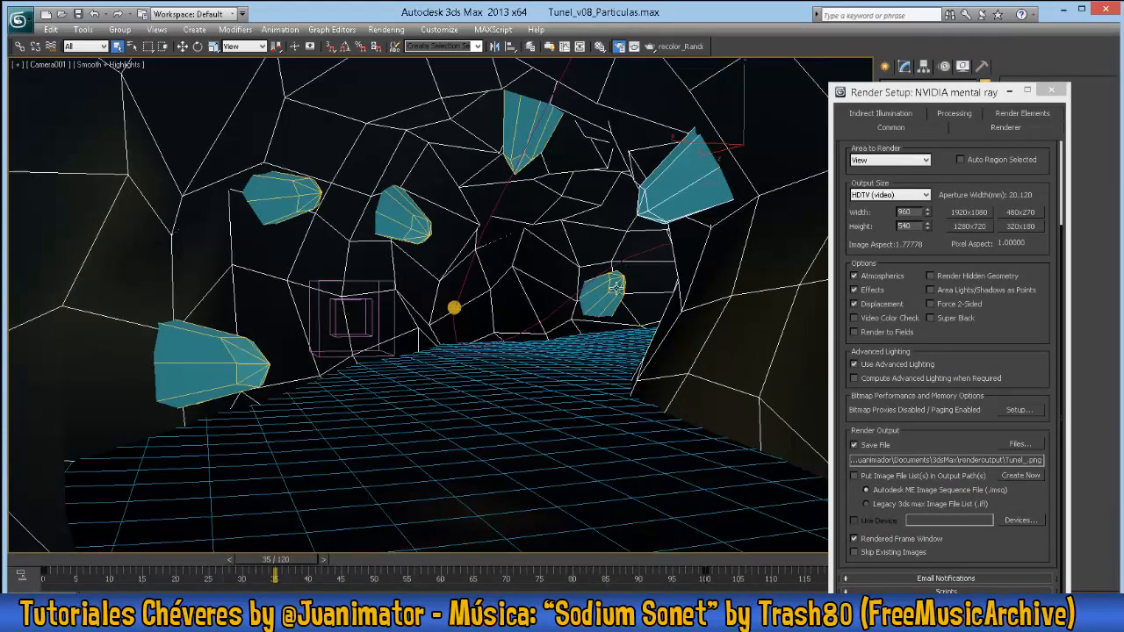
ctrl+click(400, 233)
ctrl+click(273, 196)
ctrl+click(209, 362)
ctrl+click(540, 415)
- Pick an unused sample slot in the Material Editor and name its material MATTE
key(m)
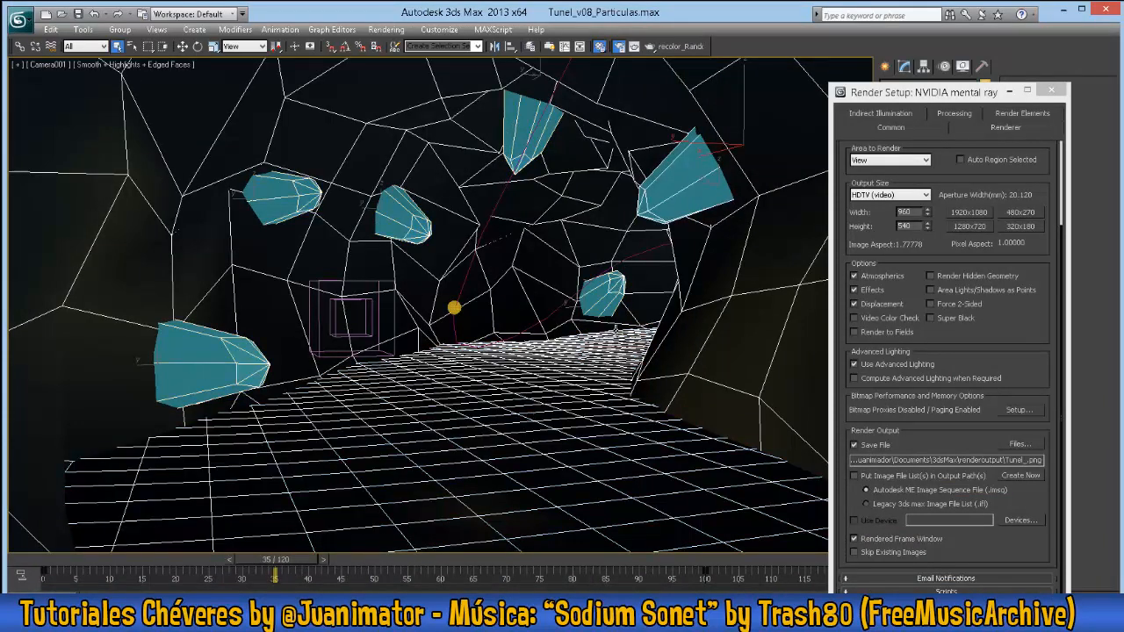
drag(463, 208, 460, 151)
click(359, 243)
drag(469, 317, 238, 306)
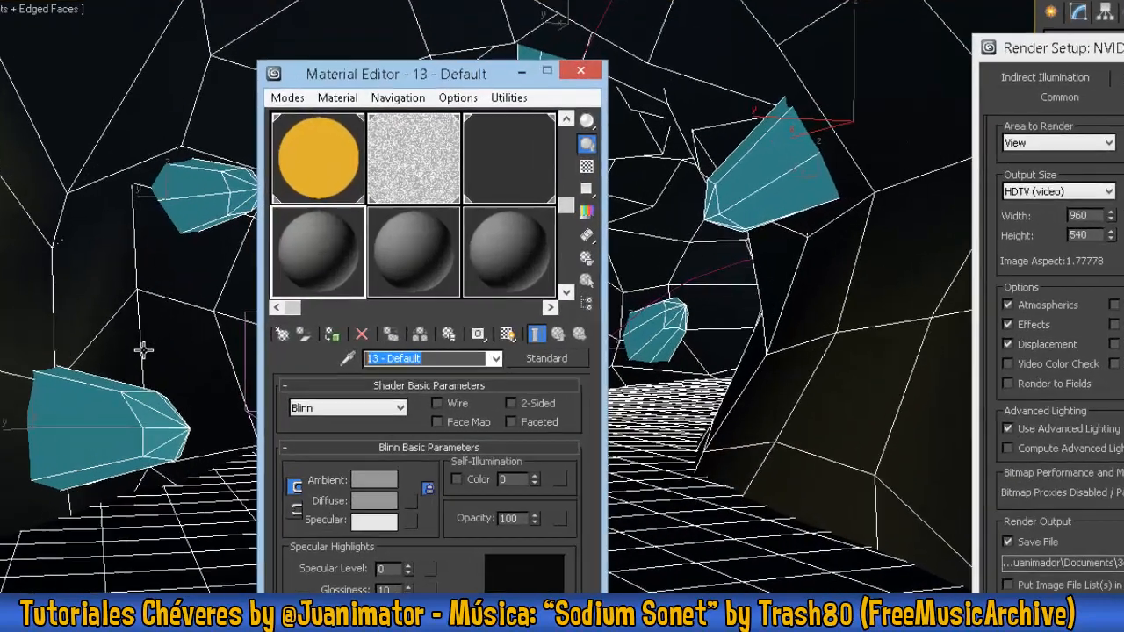
text(MATTE)
- Change MATTE to a Matte/Shadow/Reflection material and assign it to the selected tunnel, crystals and water
click(557, 383)
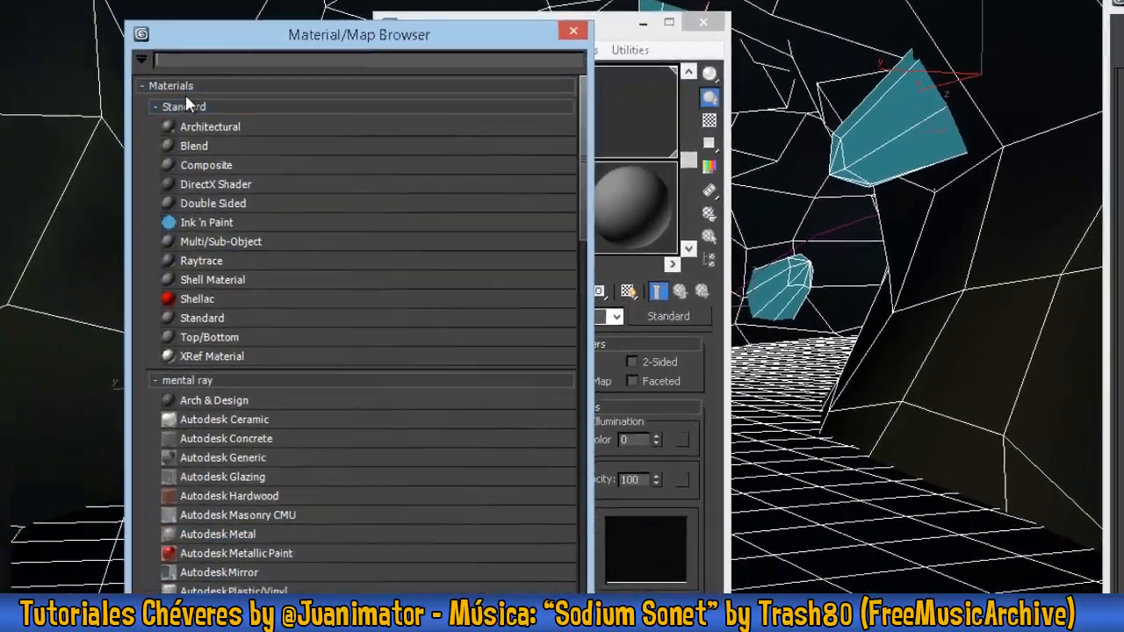
click(17, 143)
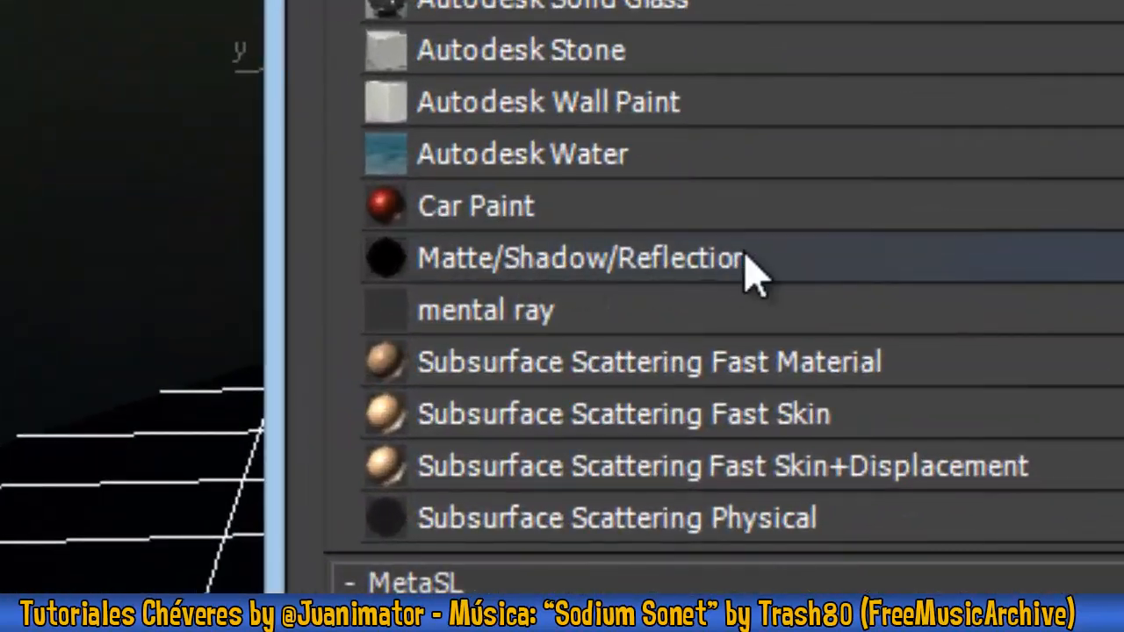
double_click(549, 344)
drag(321, 557, 330, 181)
click(682, 401)
drag(817, 406, 793, 296)
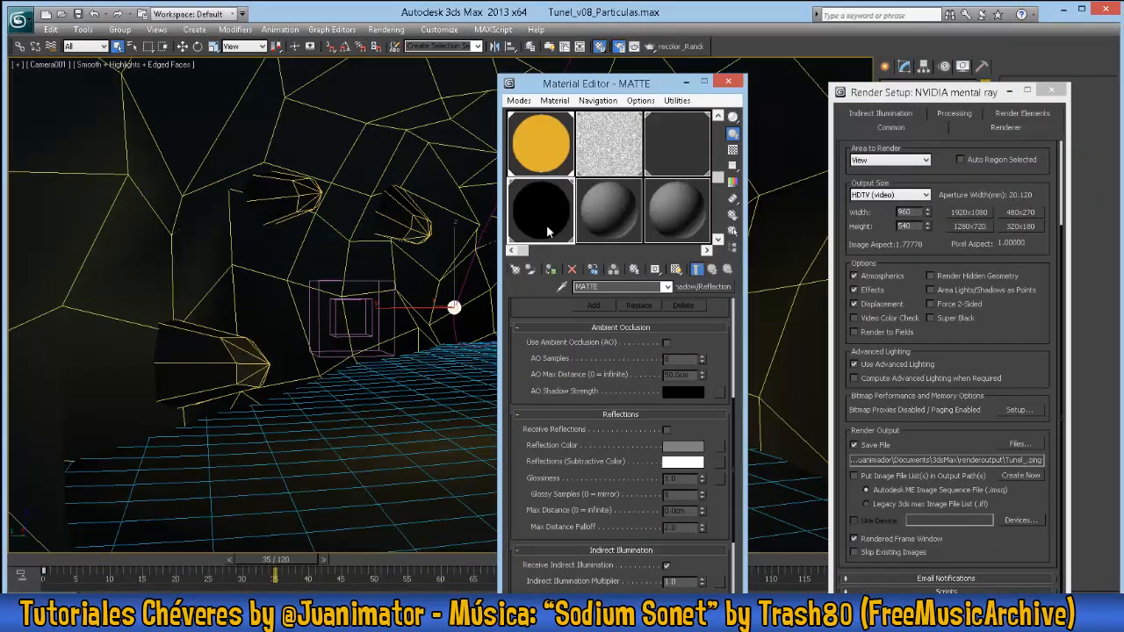
click(728, 81)
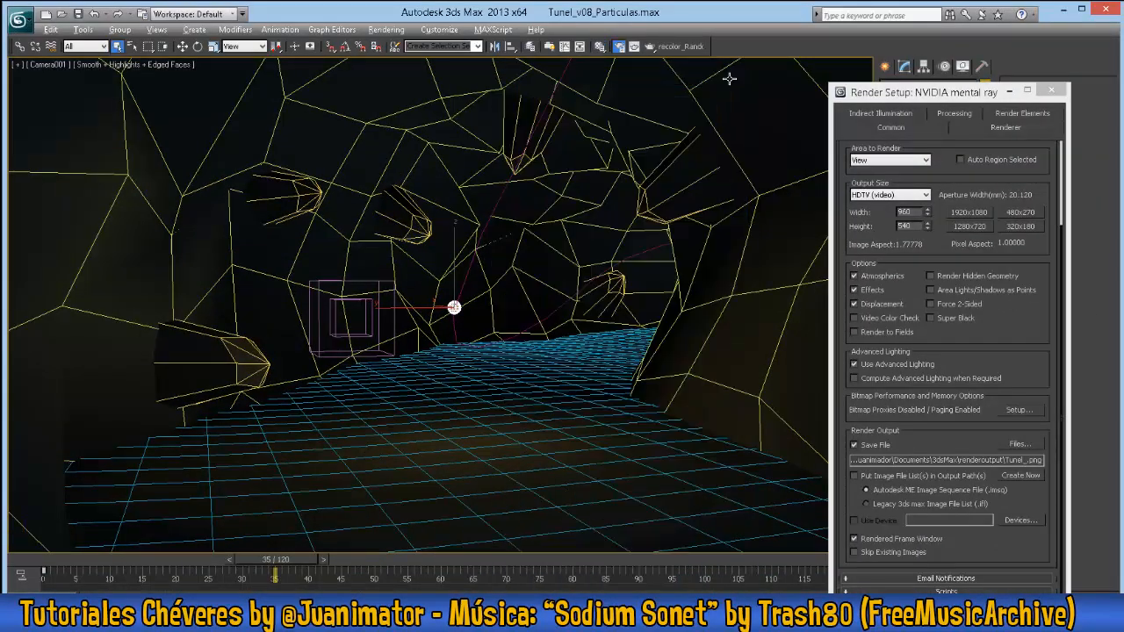
- Find the PF Source Magia emitter in a wireframe perspective view, enable its particle emission and go to frame 54
key(alt+w)
right_click(315, 346)
key(shift+f)
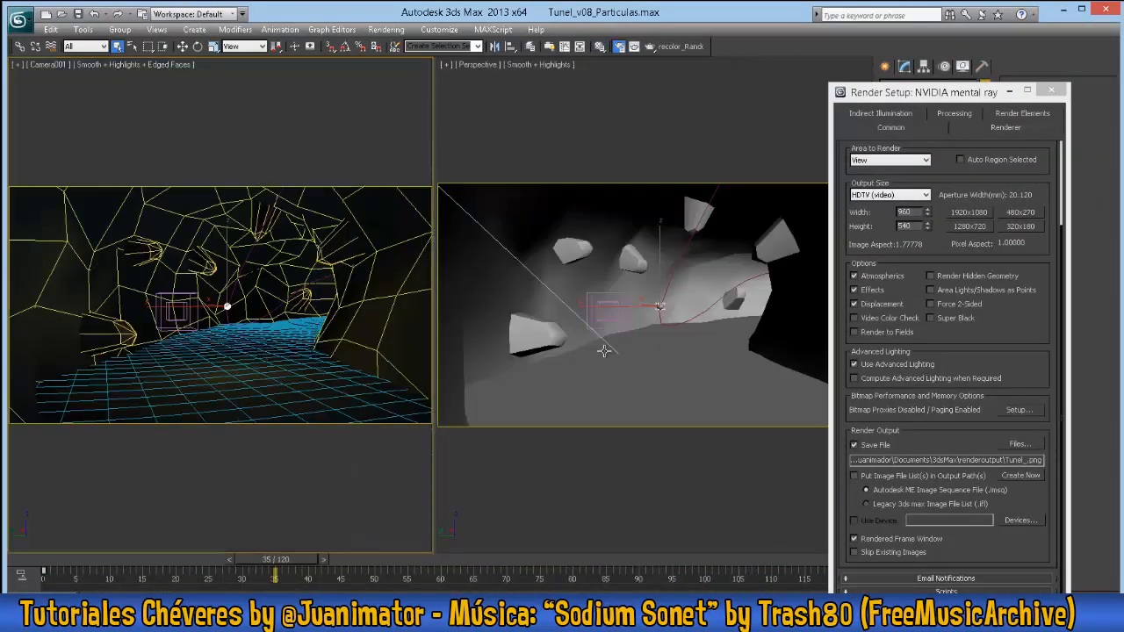
right_click(605, 350)
key(F3)
scroll(614, 353, down, 5)
alt+middle_drag(629, 417, 557, 328)
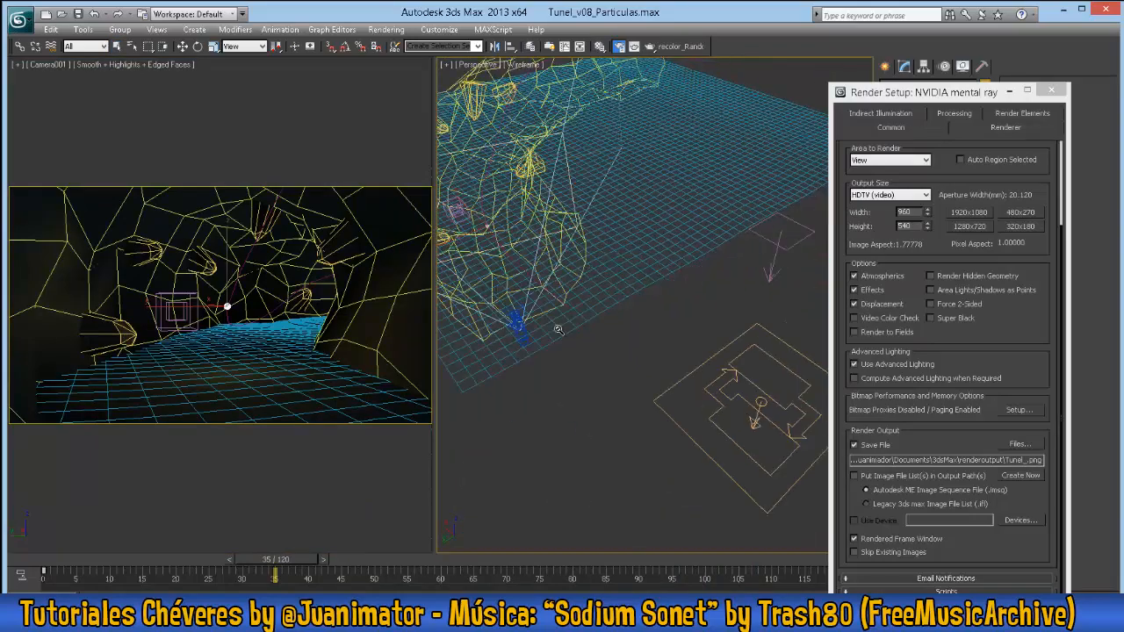
scroll(562, 330, down, 2)
click(719, 382)
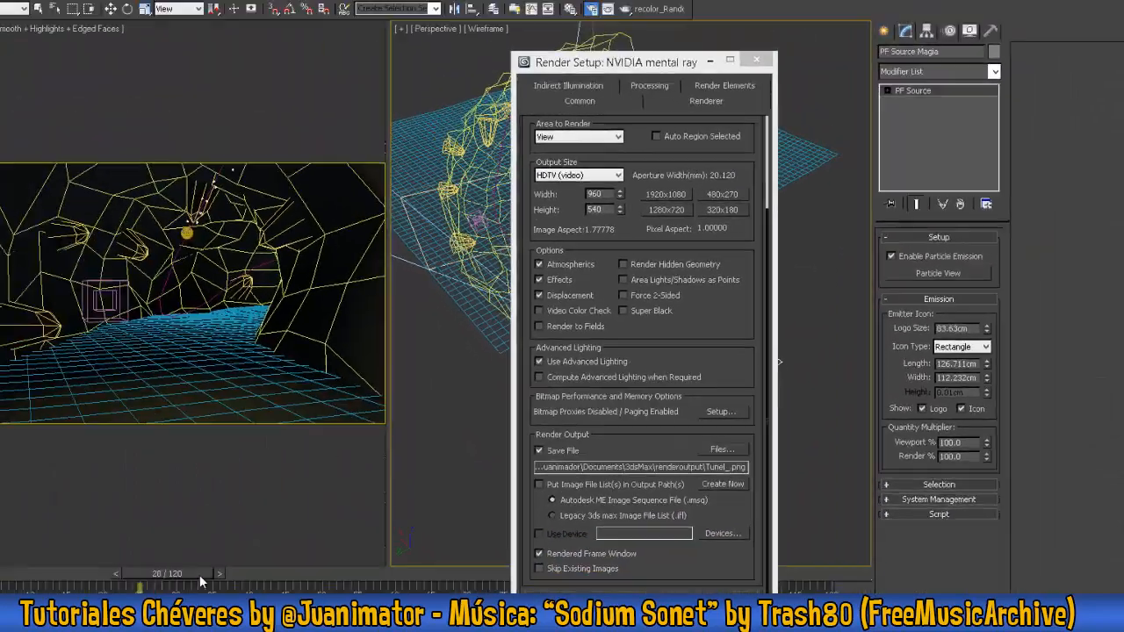
drag(203, 580, 396, 563)
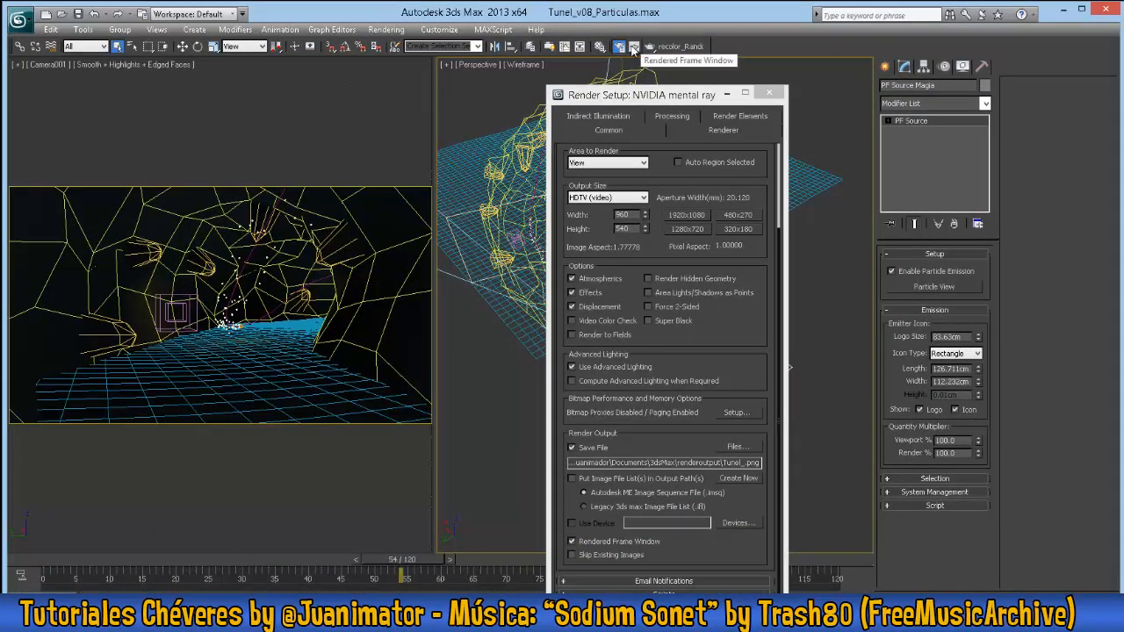
- Delete the existing render elements from the particle scene's render setup
drag(668, 94, 483, 84)
click(561, 105)
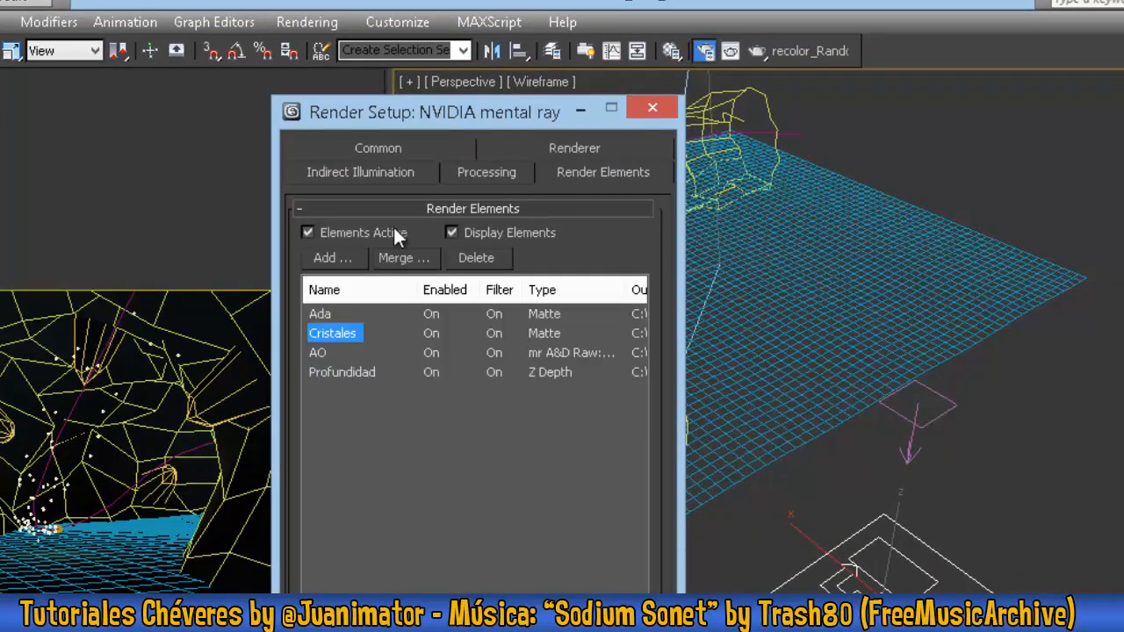
shift+click(341, 372)
click(475, 257)
- Set the render output file to a PNG image named Particulas_ in the renderoutput folder
click(377, 148)
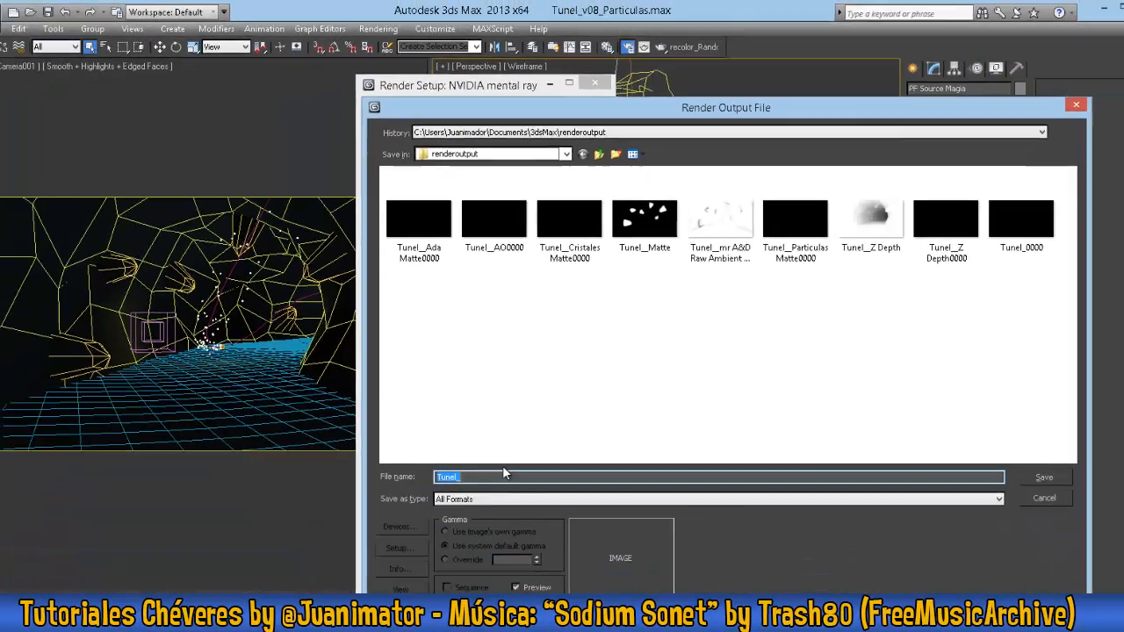
text(Particu)
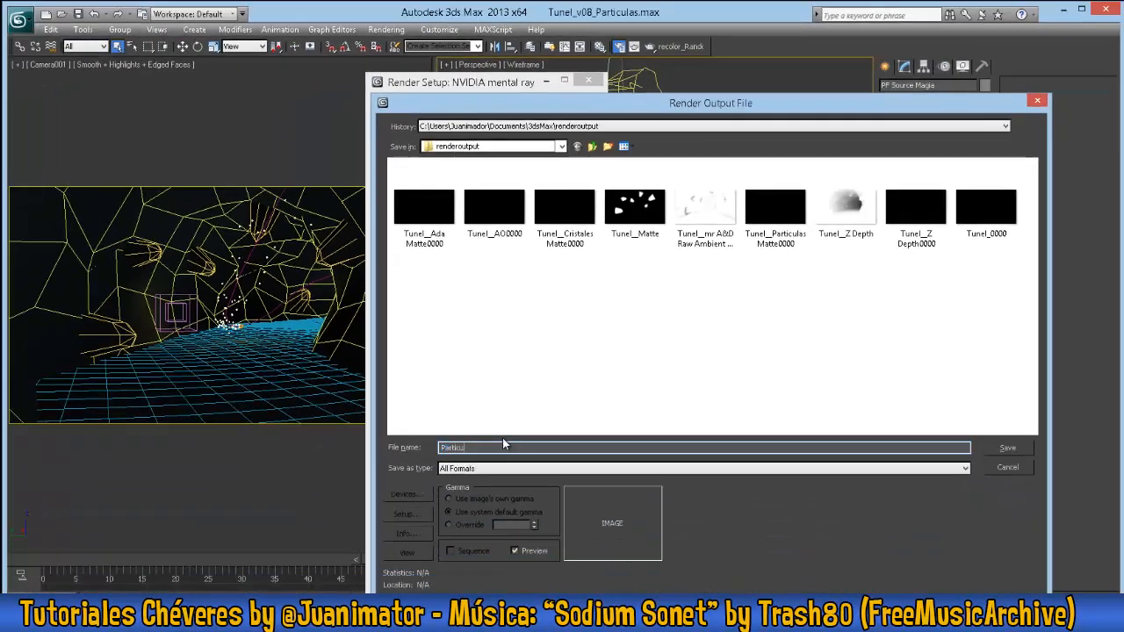
text(las_)
click(514, 467)
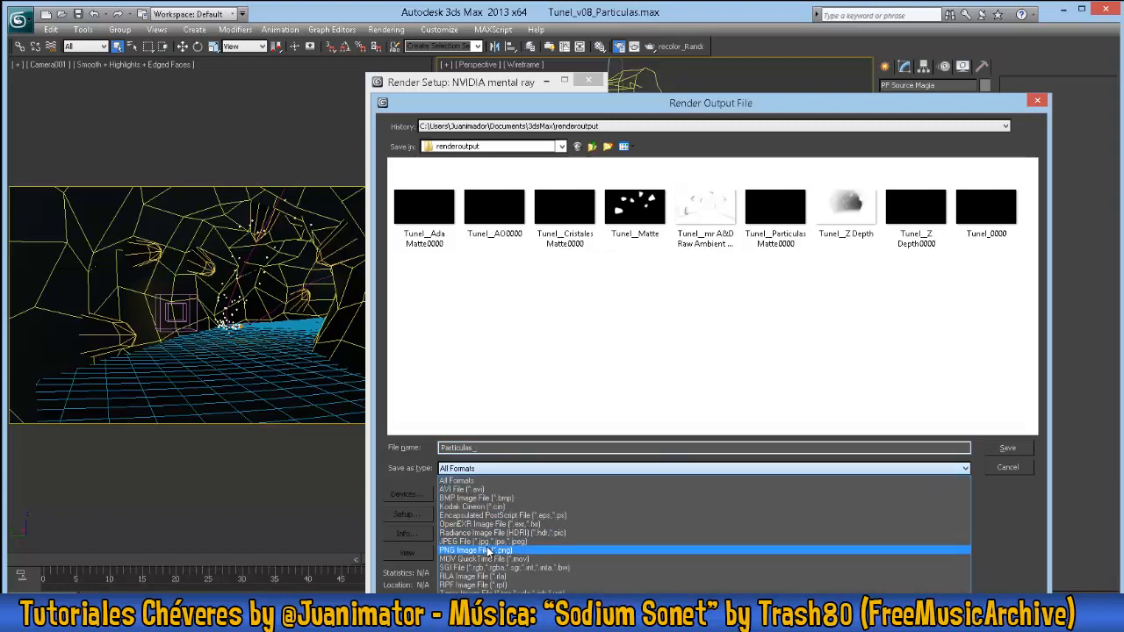
click(527, 549)
click(1007, 449)
- Render the camera view at frame 41 to inspect the isolated particles, and close the rendered image
click(462, 245)
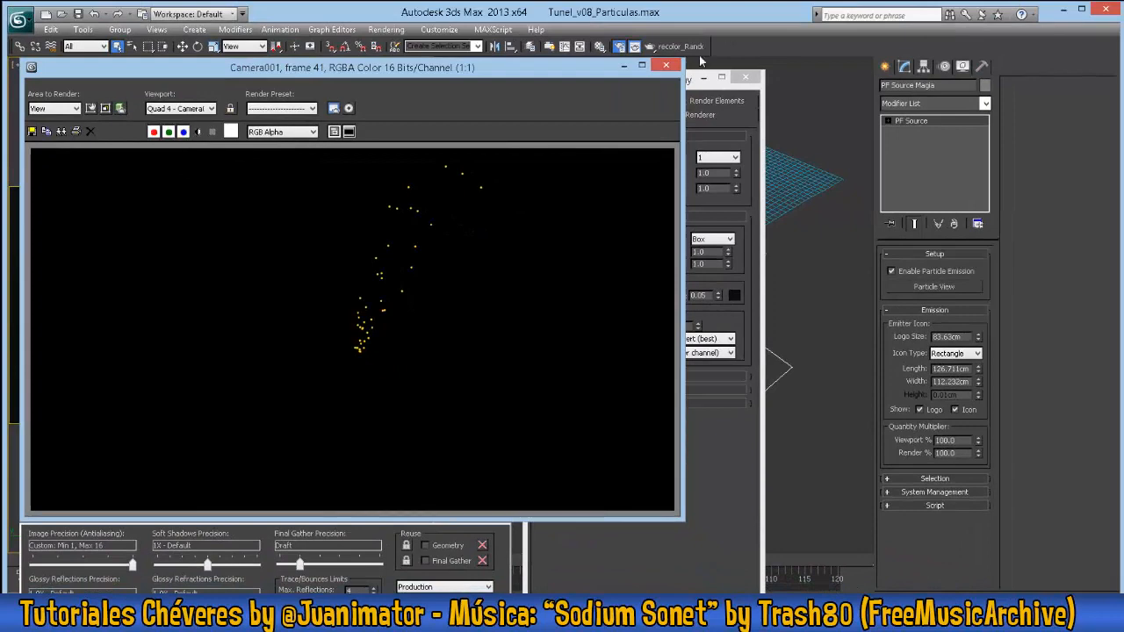
click(666, 65)
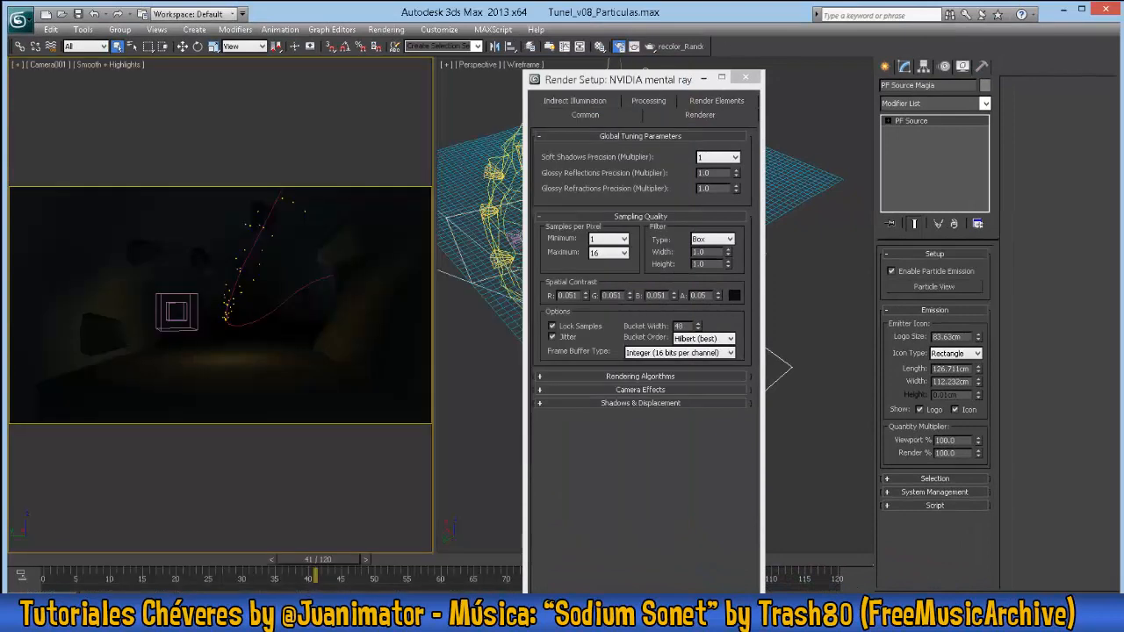
- Render the camera view at frame 67 to inspect the particles, close the image and show the render elements settings
drag(318, 560, 483, 559)
key(shift+q)
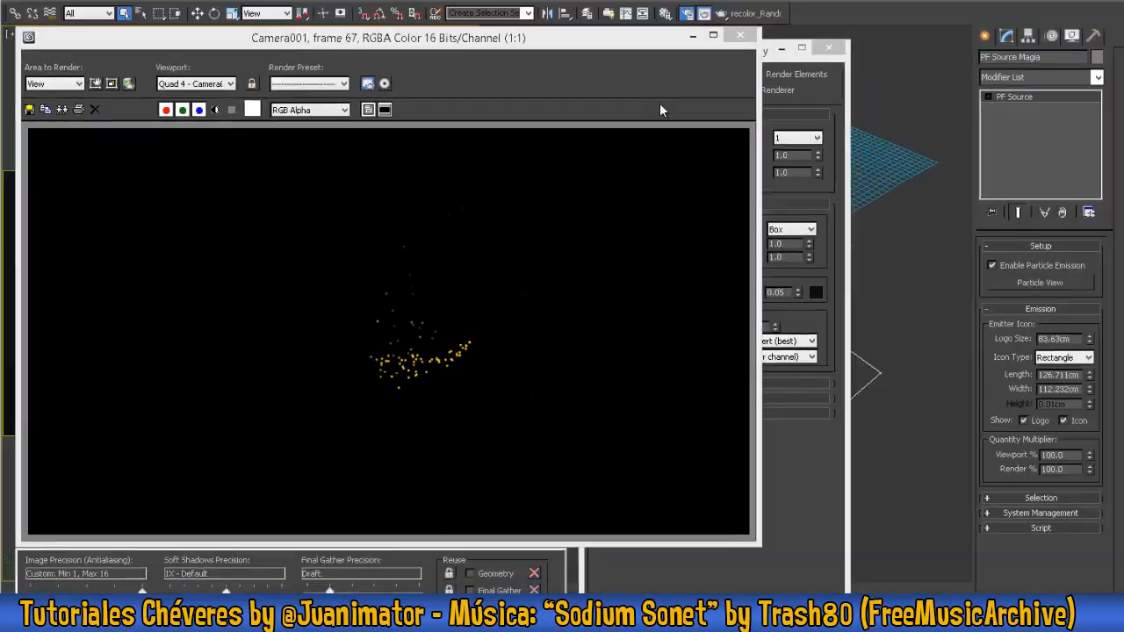
click(667, 65)
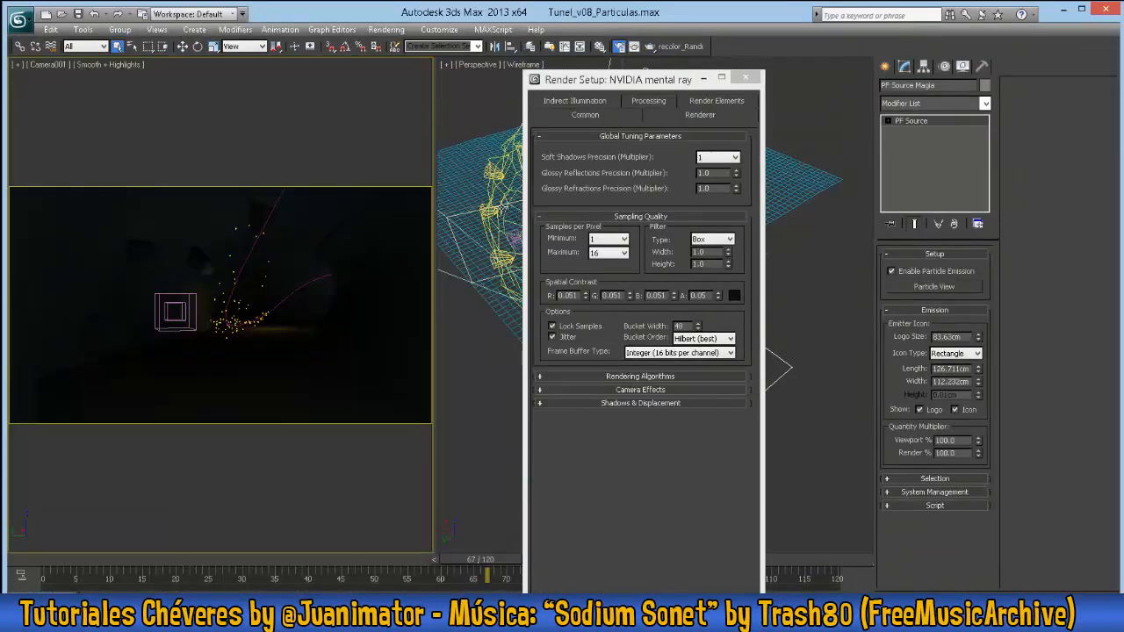
drag(660, 79, 634, 74)
click(690, 95)
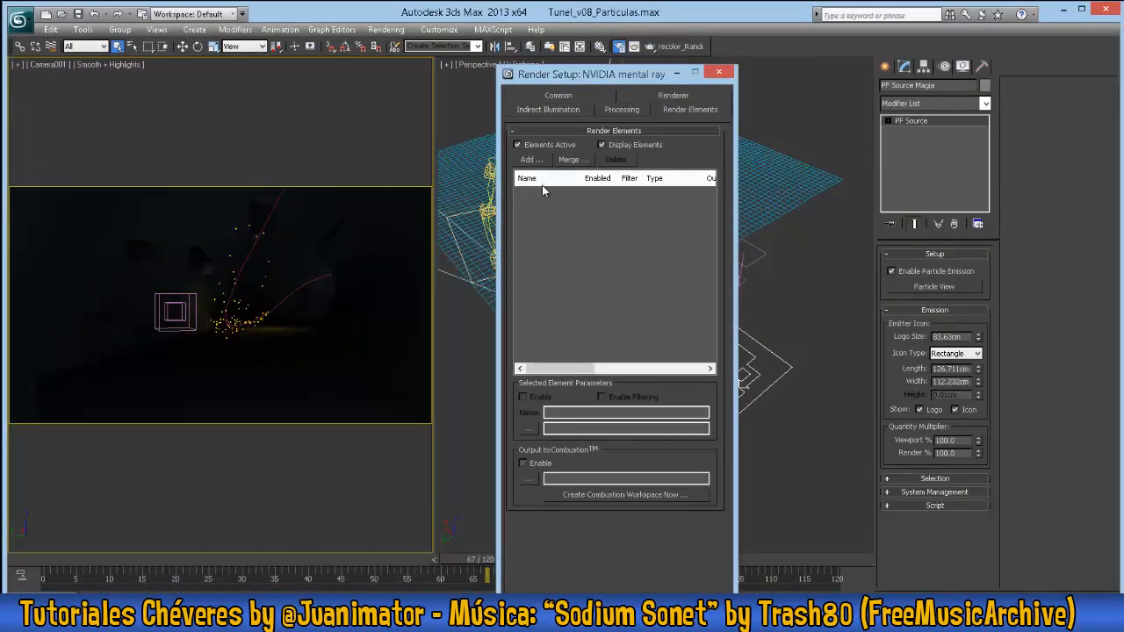
- Select the Agua water plane, open the material editor and go to frame 58
click(251, 384)
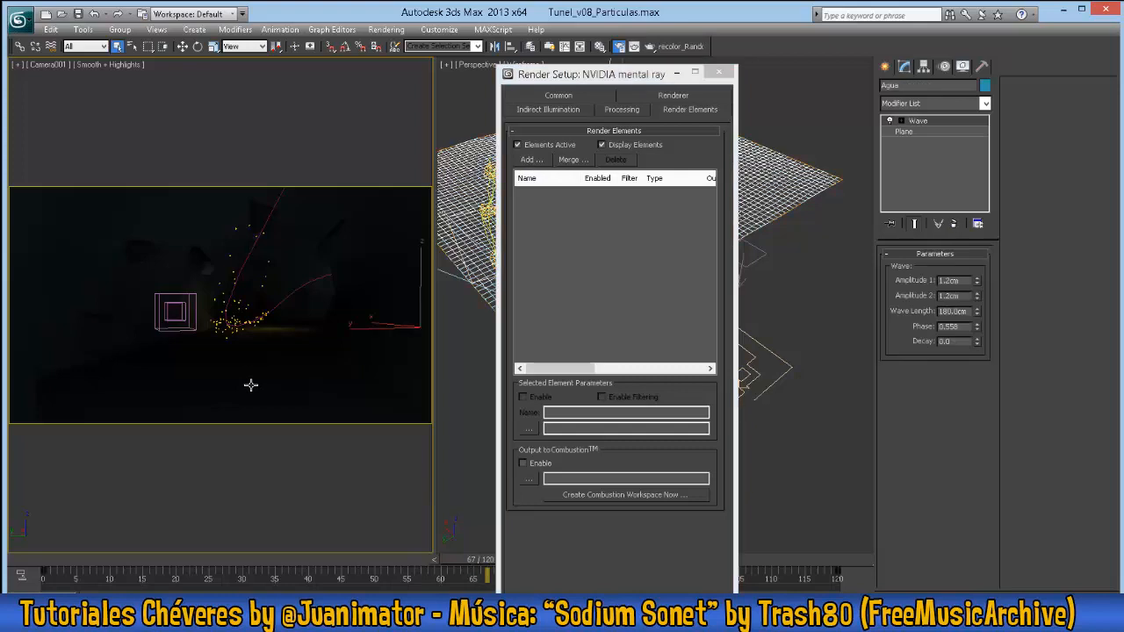
key(m)
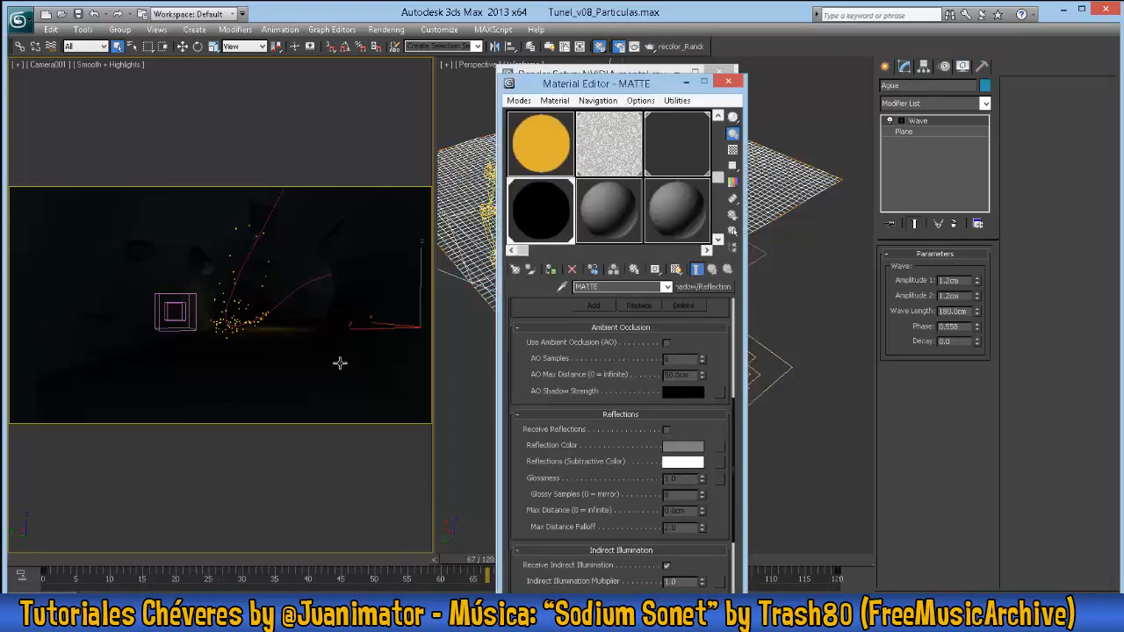
drag(295, 559, 432, 559)
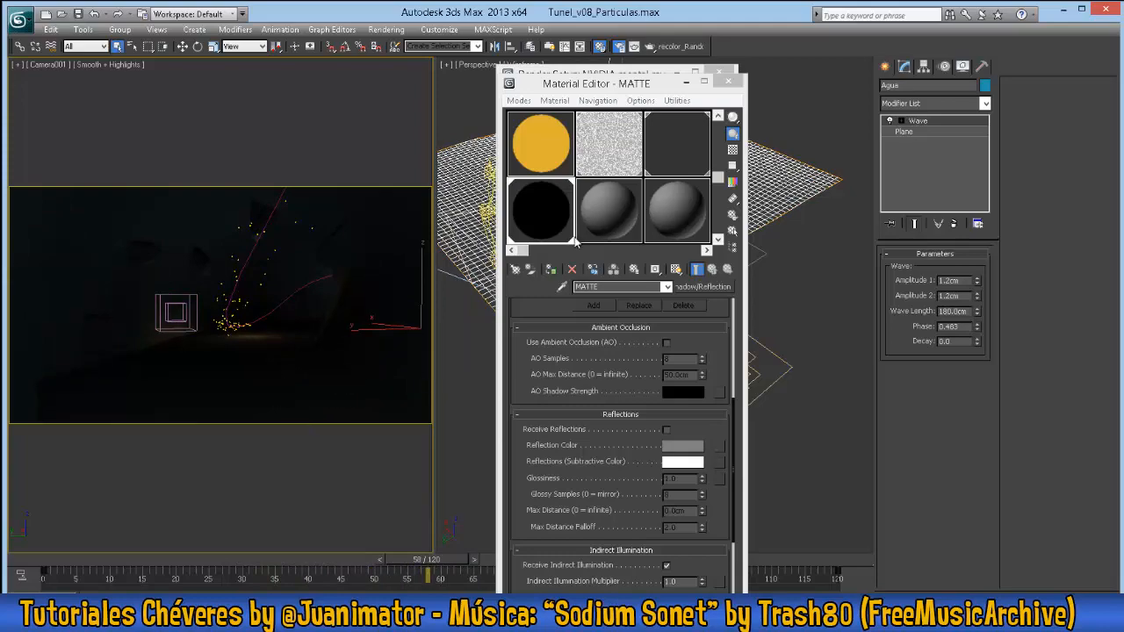
- Create a Matte/Shadow/Reflection material named MATTE REFLEJO in an unused material slot
click(608, 210)
click(618, 286)
text(MATTE)
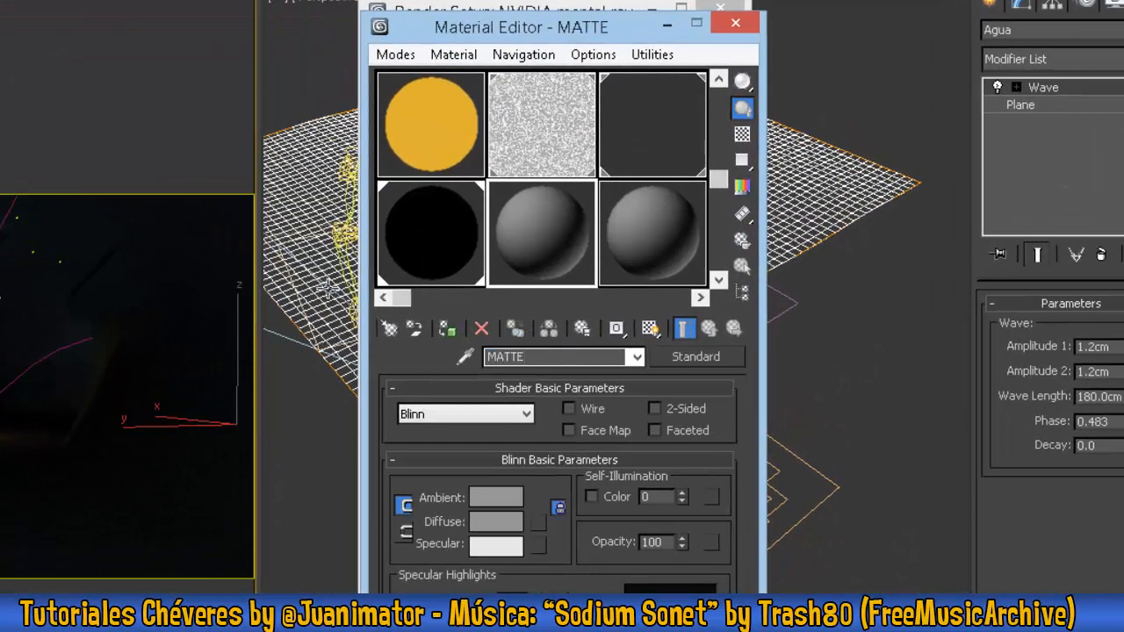
text( REFLEJO)
click(686, 357)
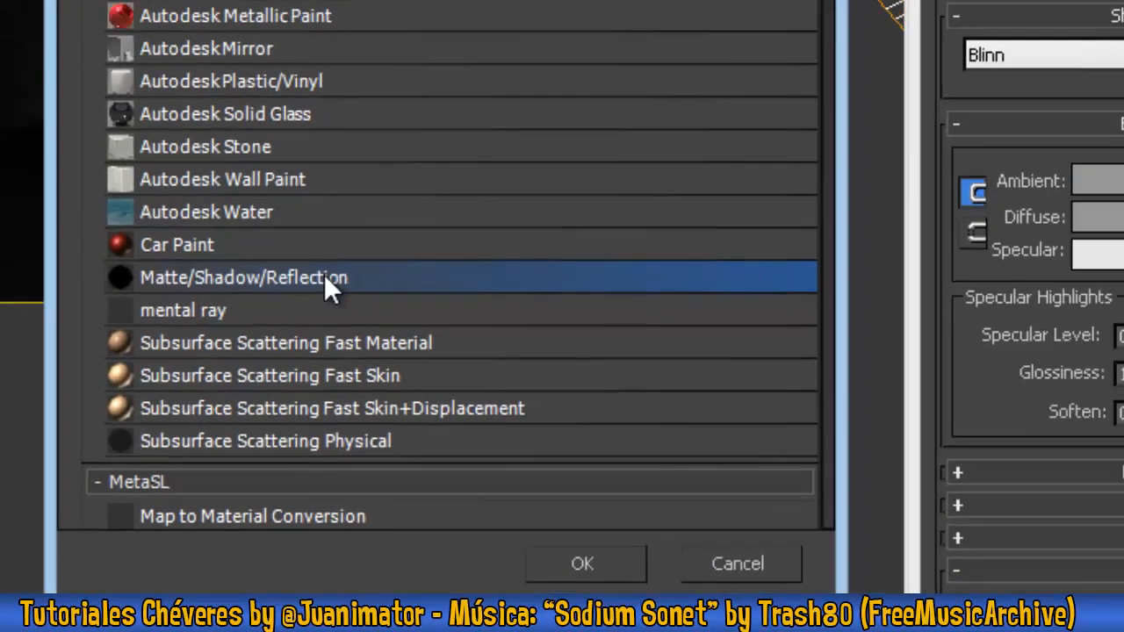
double_click(377, 259)
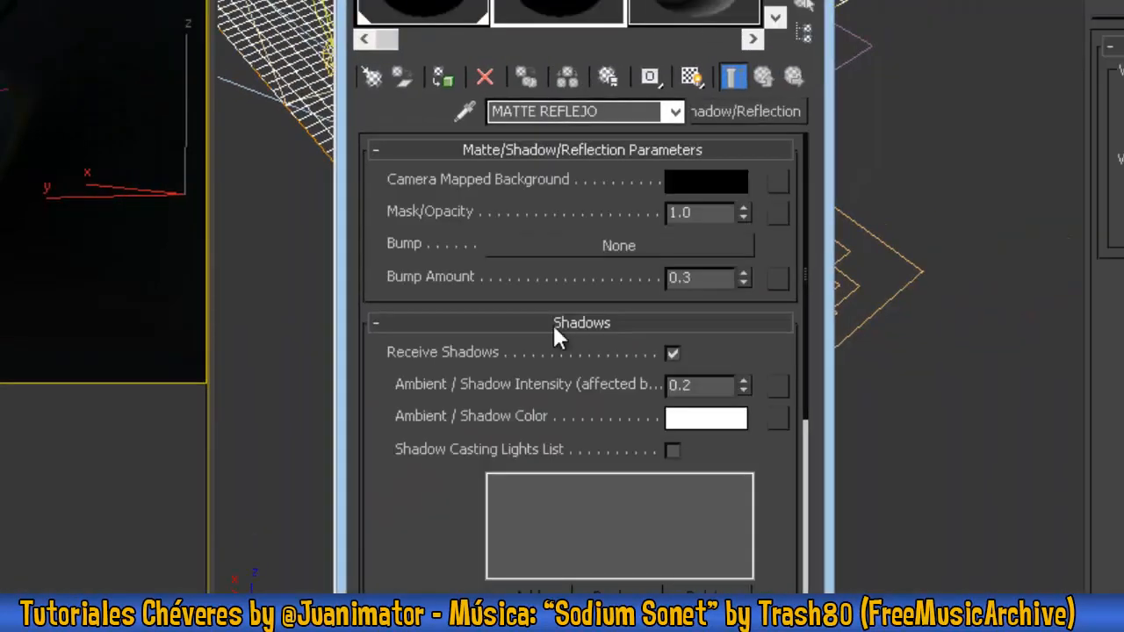
- Turn off Use Ambient Occlusion and turn on Receive Reflections in the MATTE REFLEJO material
scroll(761, 507, down, 4)
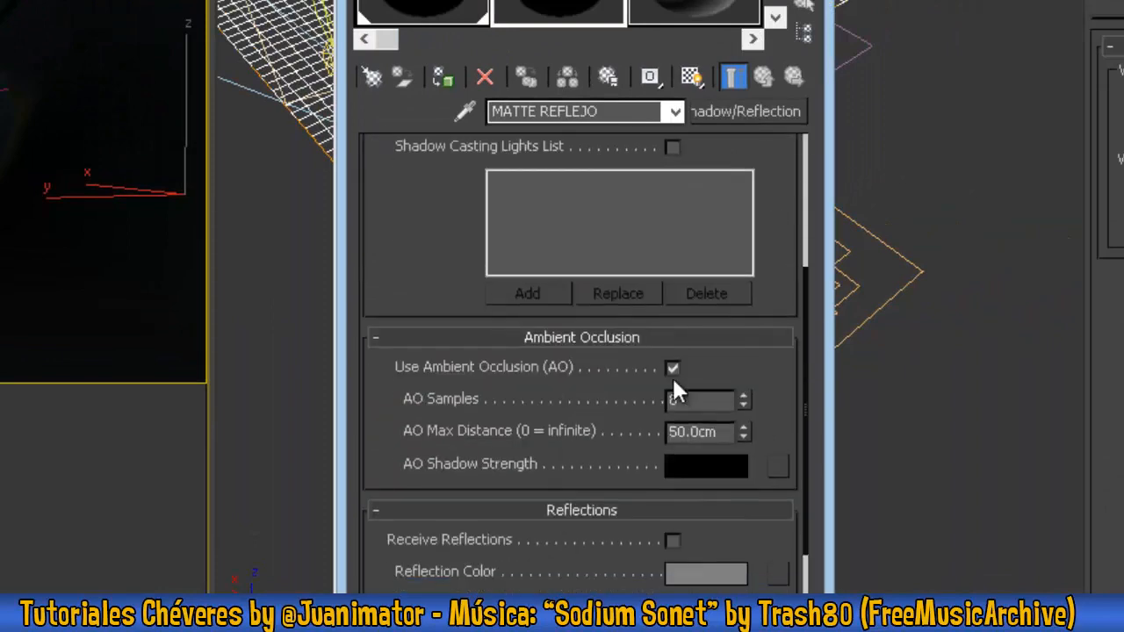
click(673, 370)
scroll(705, 363, down, 3)
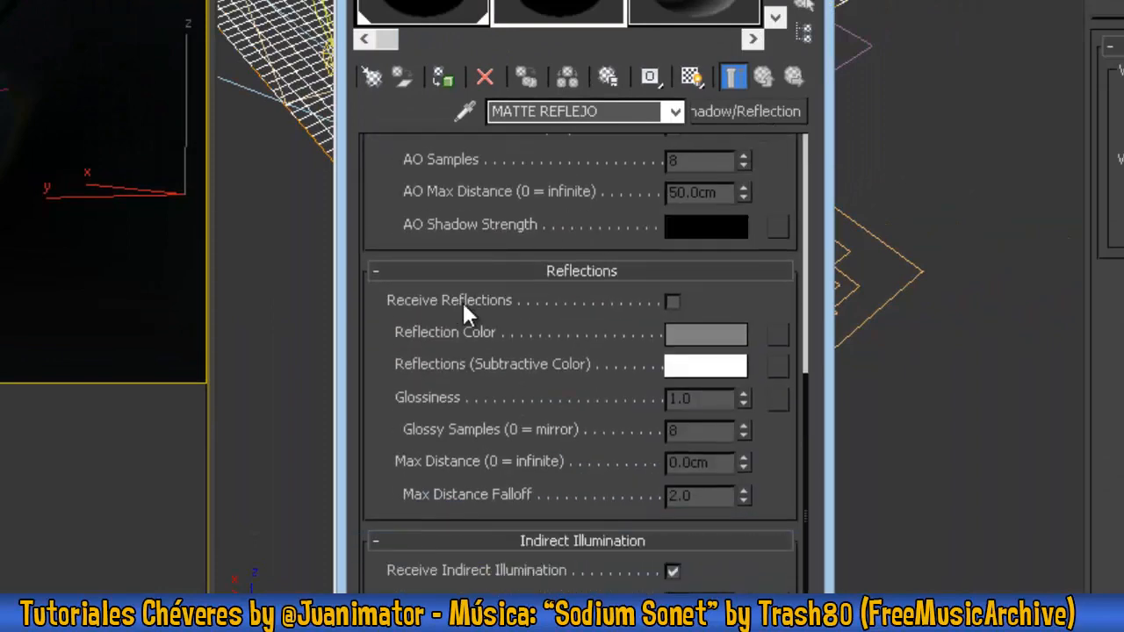
click(674, 302)
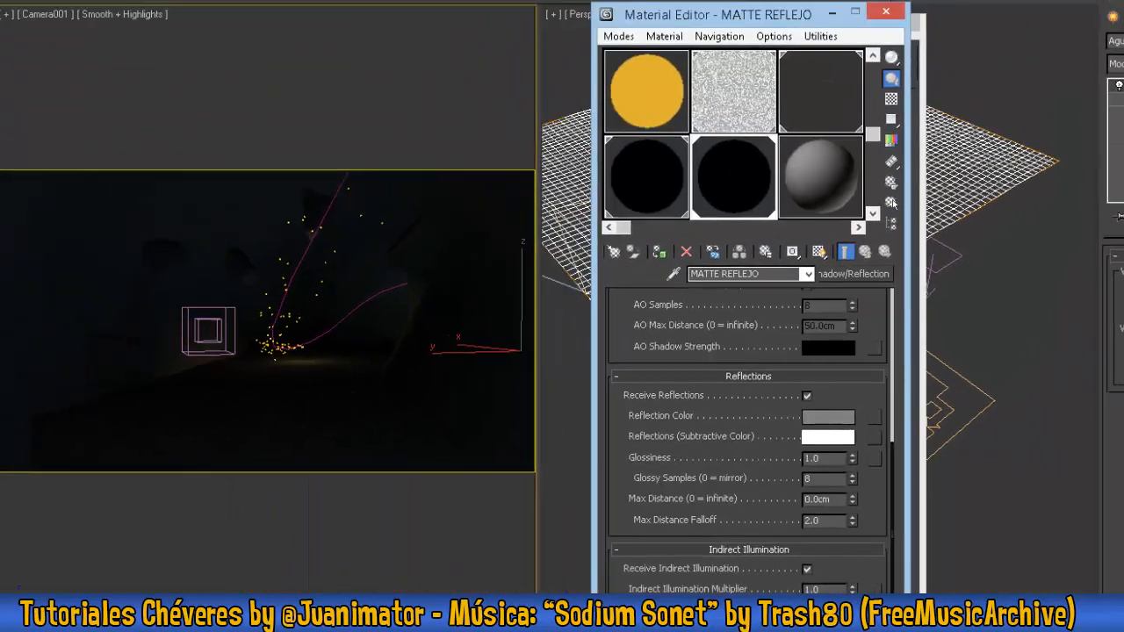
- Render the camera view at frame 58, check the particles' alpha channel, and close the rendered image
key(shift+q)
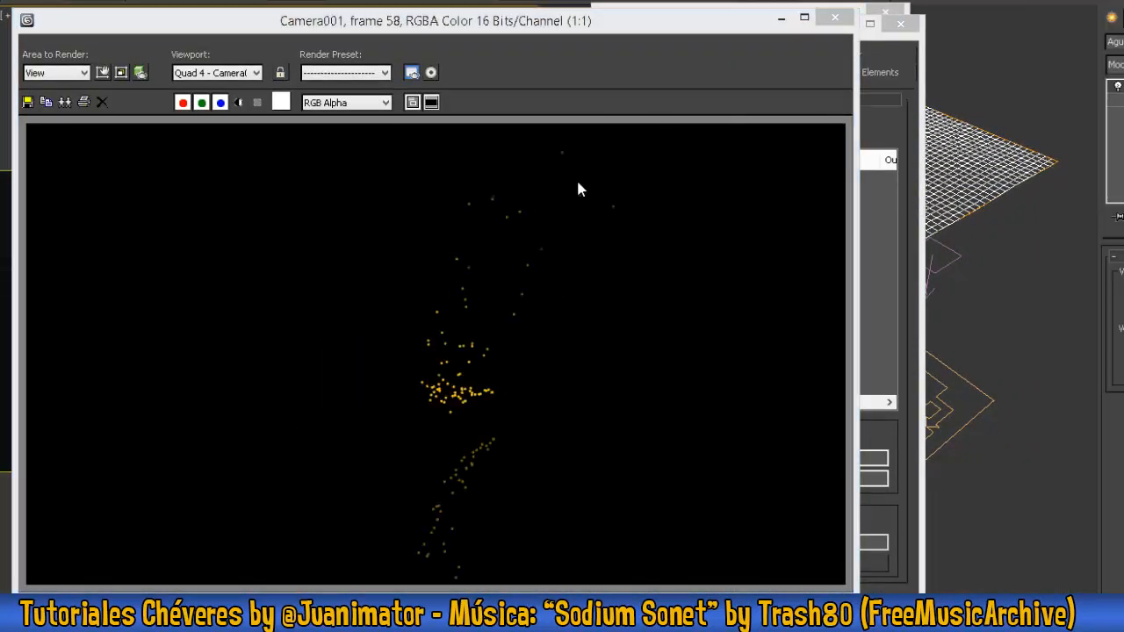
click(238, 101)
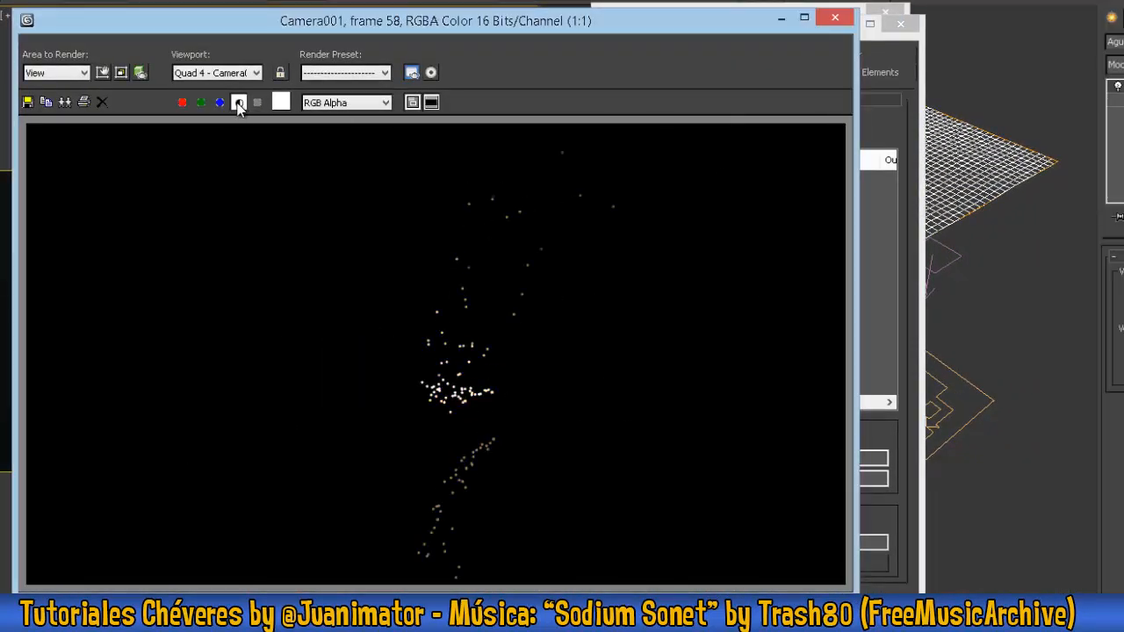
click(240, 102)
click(835, 16)
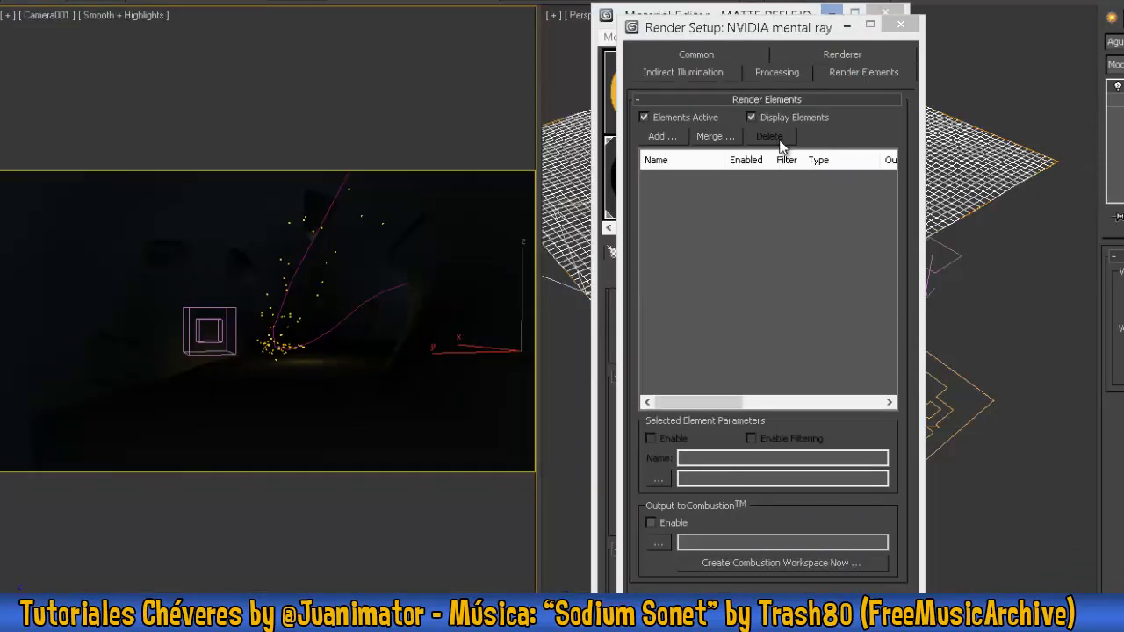
- Set the MATTE REFLEJO reflection Max Distance to 30 cm and render the camera view to test it
drag(798, 21, 736, 17)
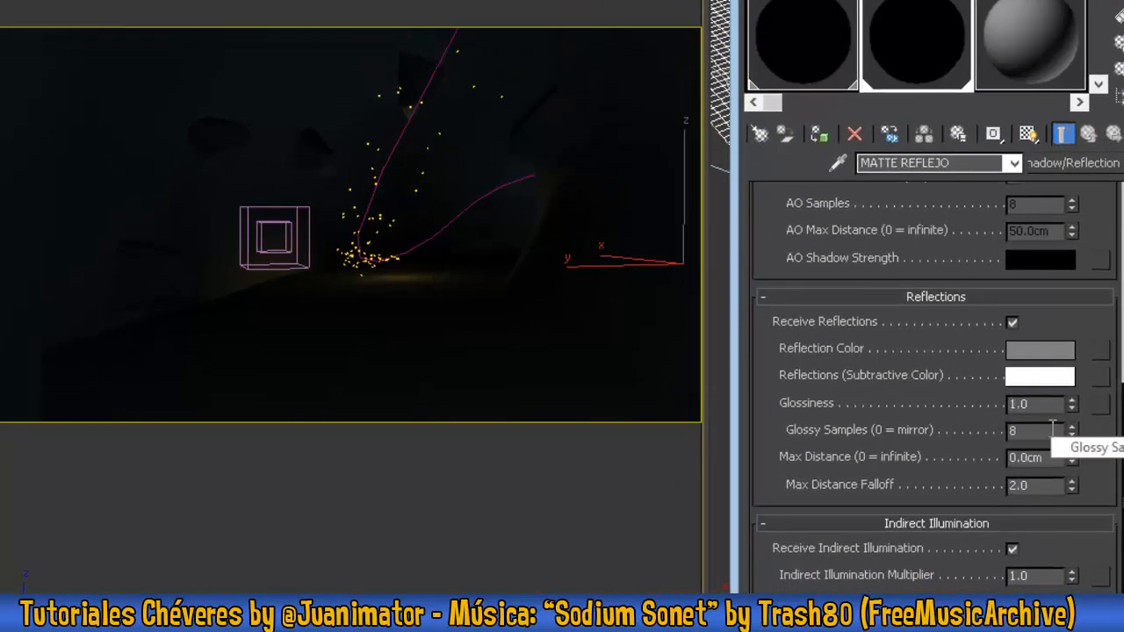
double_click(1023, 457)
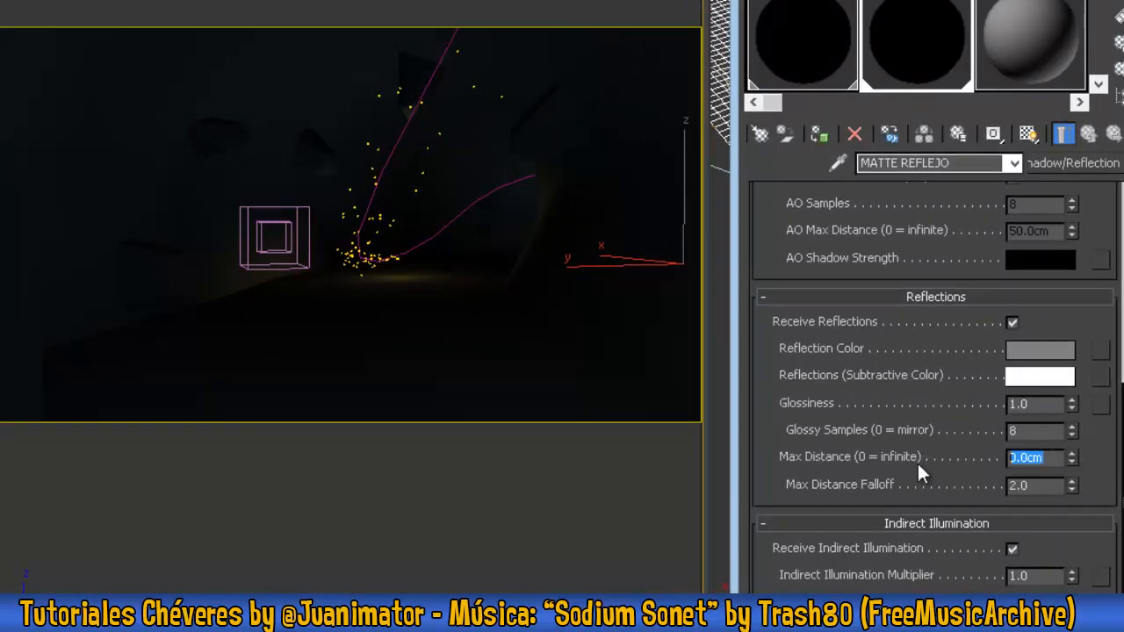
text(30)
key(Return)
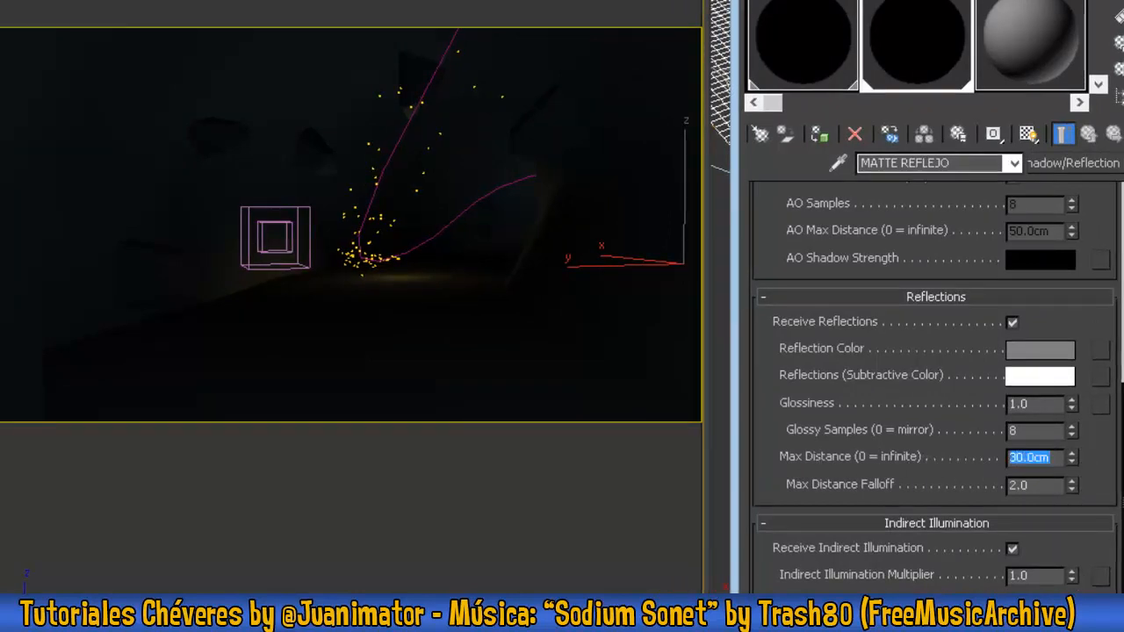
key(F9)
- Set the reflection Max Distance to 200 cm and Glossiness to 0.75, and render the view to compare
text(200)
key(Return)
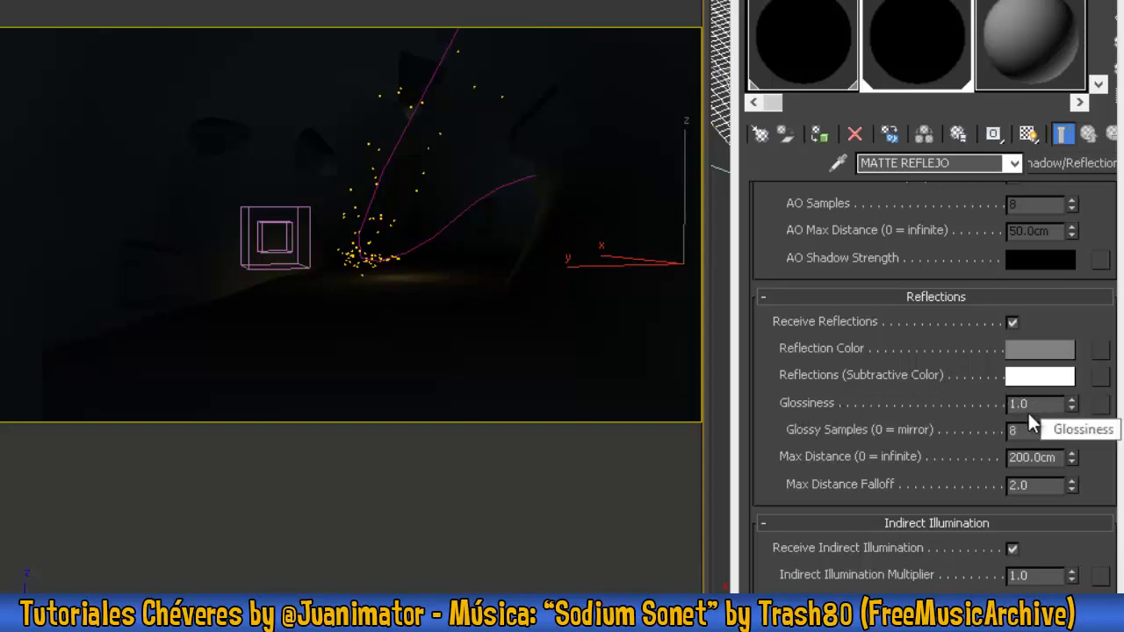
double_click(1048, 402)
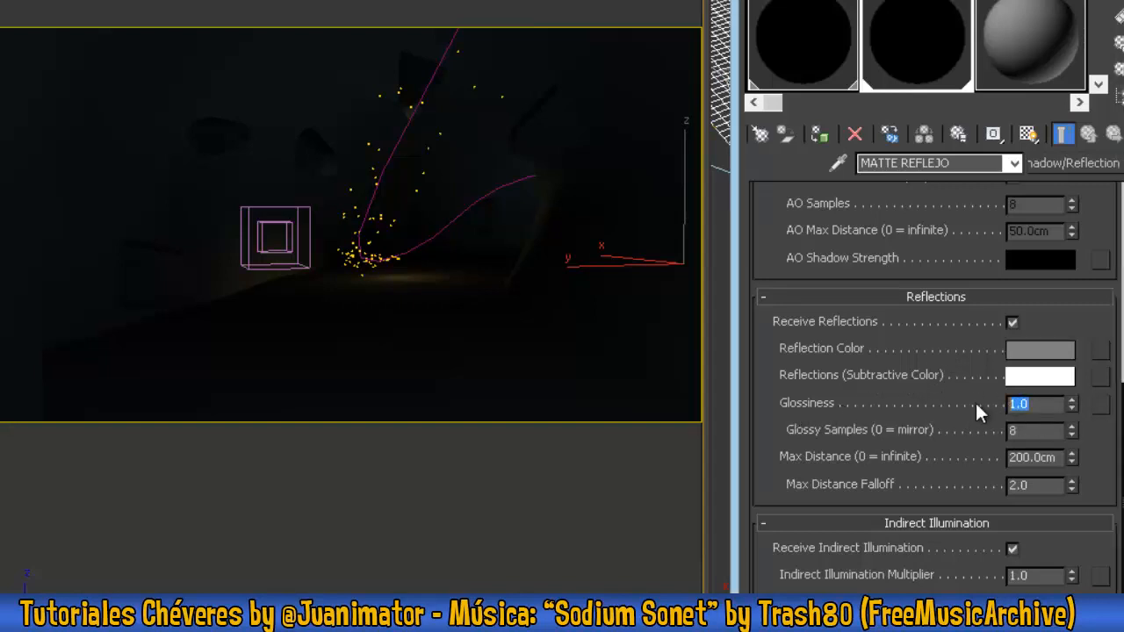
text(.75)
key(Return)
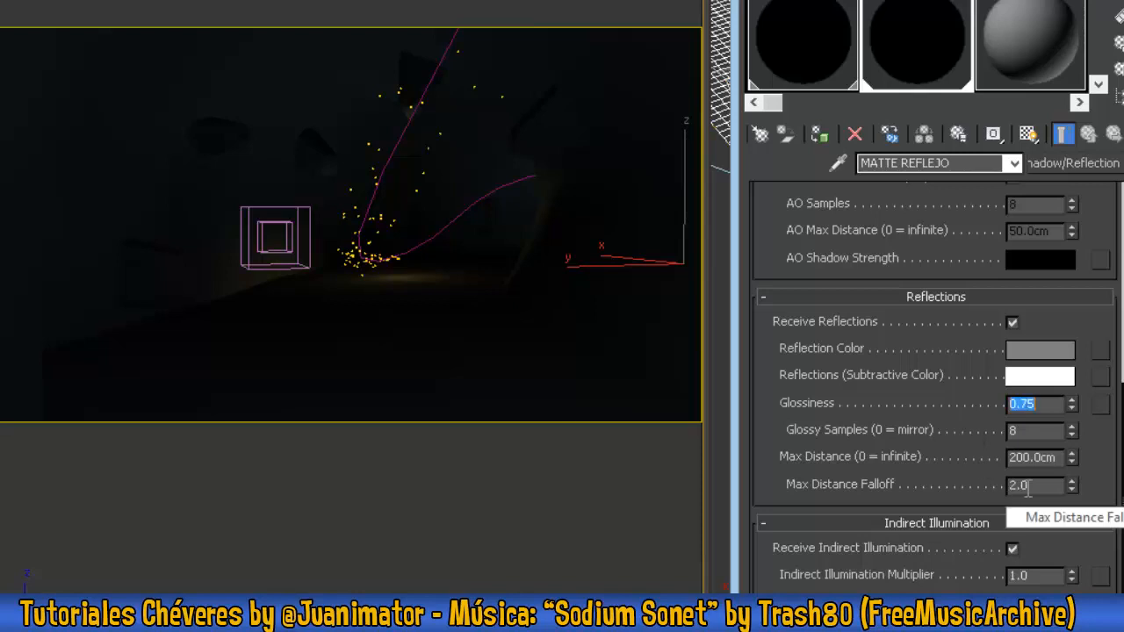
key(F9)
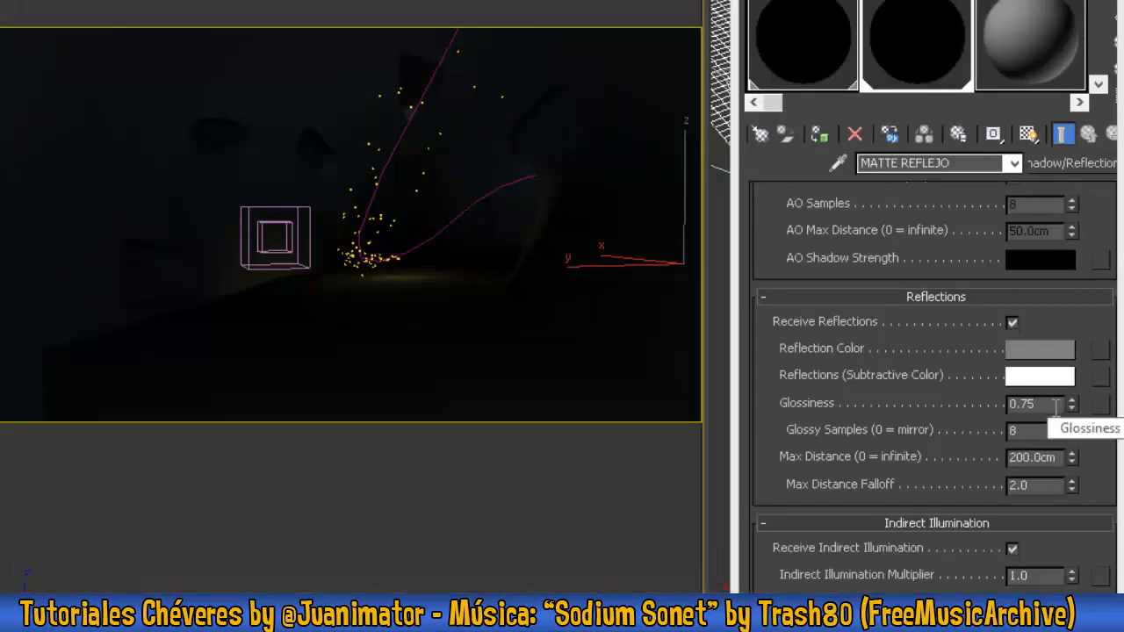
- Set the reflection Glossiness to 0.8 and Max Distance to 250 cm, and render the camera view again
double_click(1052, 403)
text(.9)
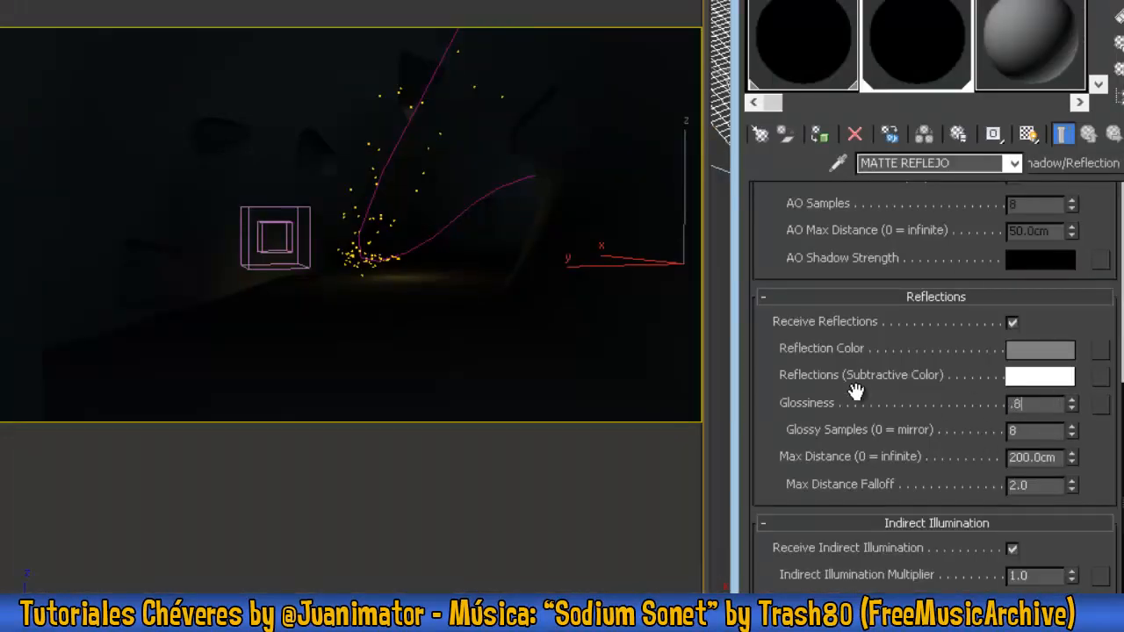
key(Tab)
double_click(1029, 456)
text(250)
key(Tab)
key(shift+q)
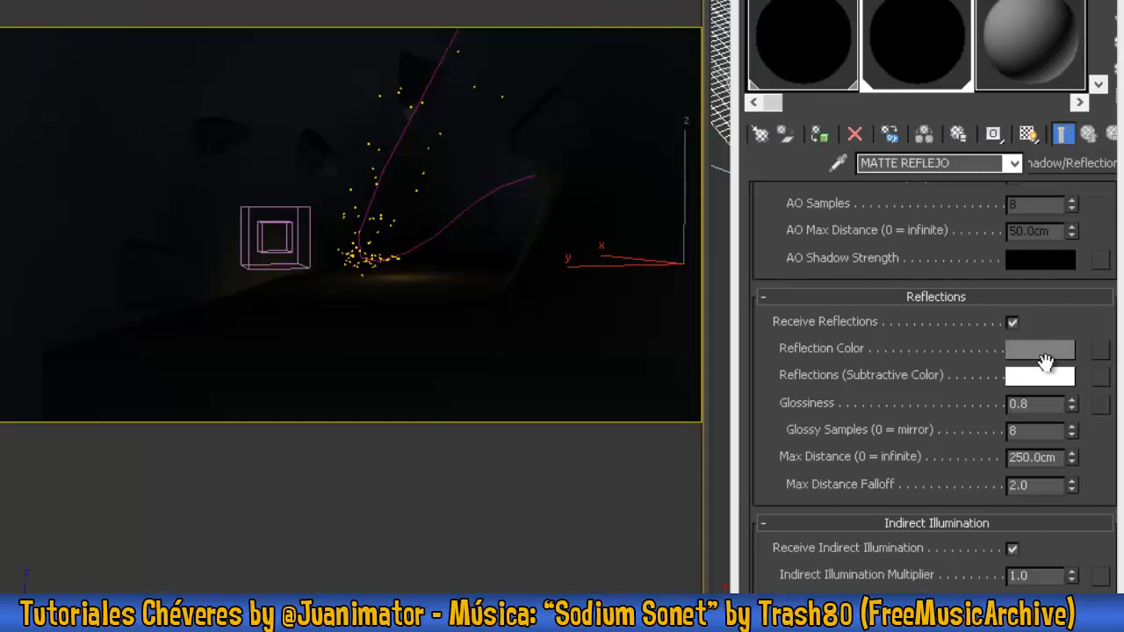
- Set the reflection Glossiness of MATTE REFLEJO to 0.9 and render the camera view to check the reflection
double_click(1045, 403)
text(0.9)
key(Tab)
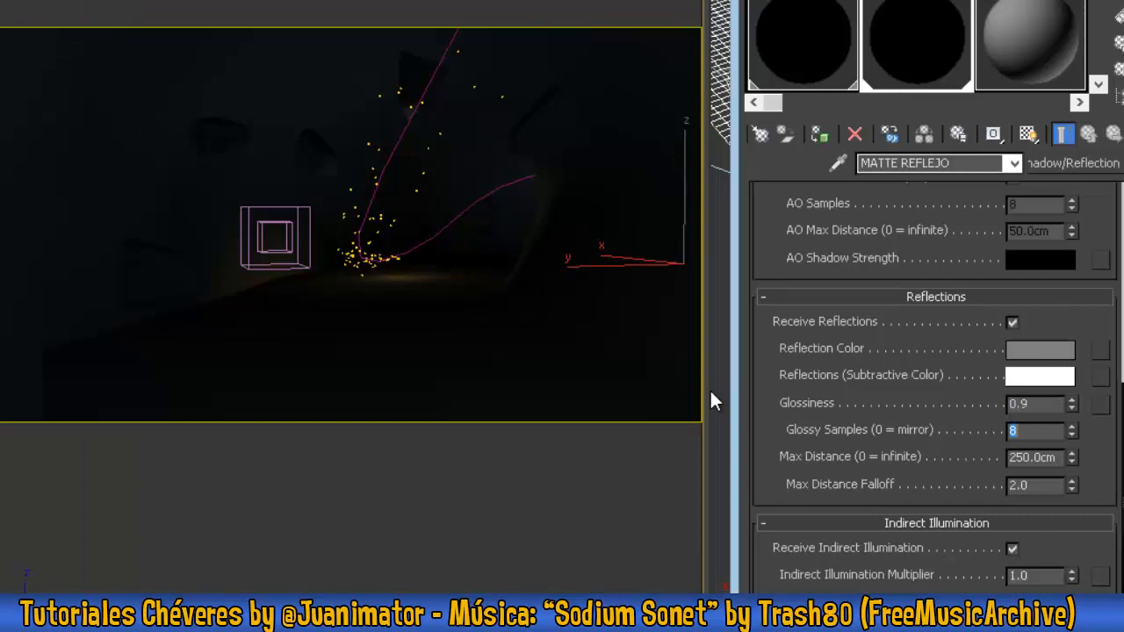
key(shift+q)
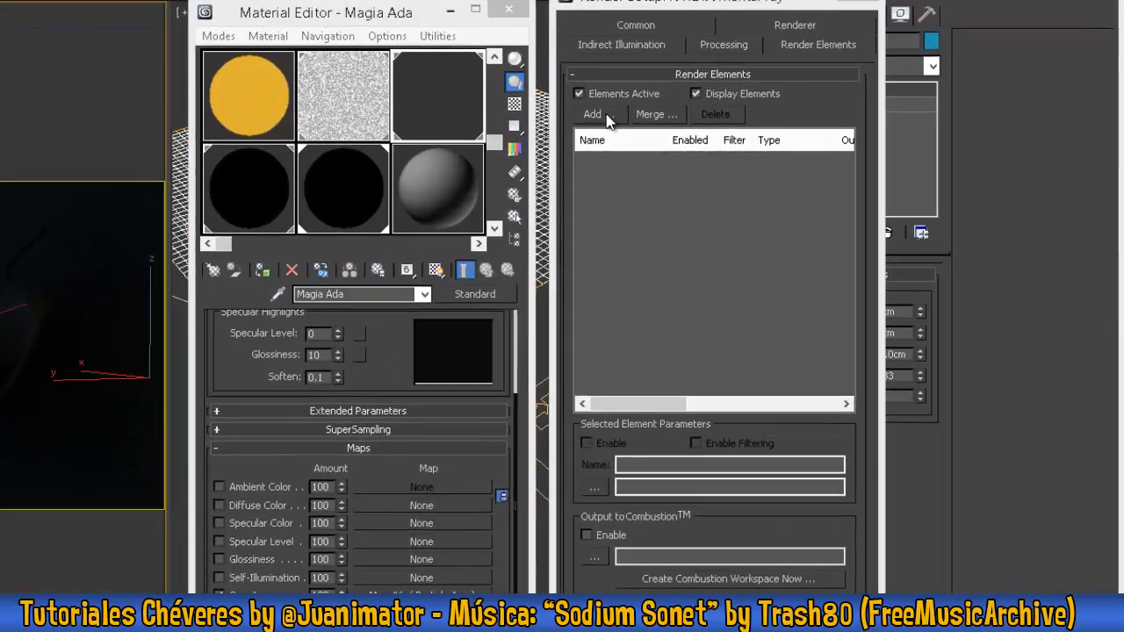
- Add an Atmosphere render element and name it Reflejo
click(607, 120)
double_click(605, 249)
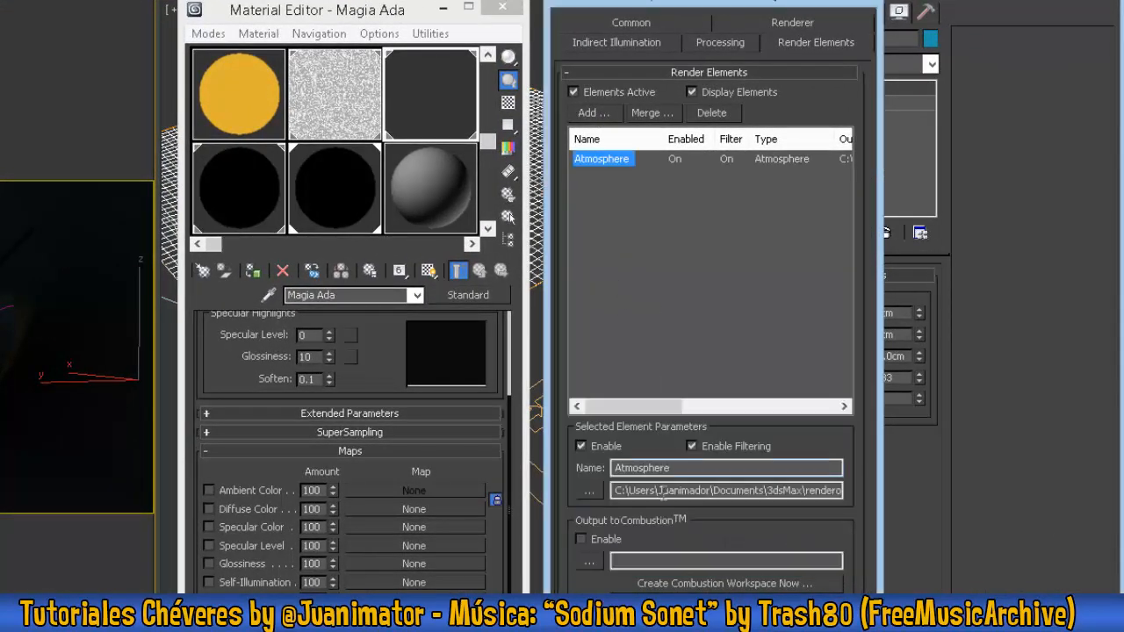
drag(716, 468, 544, 467)
text(Reflejo)
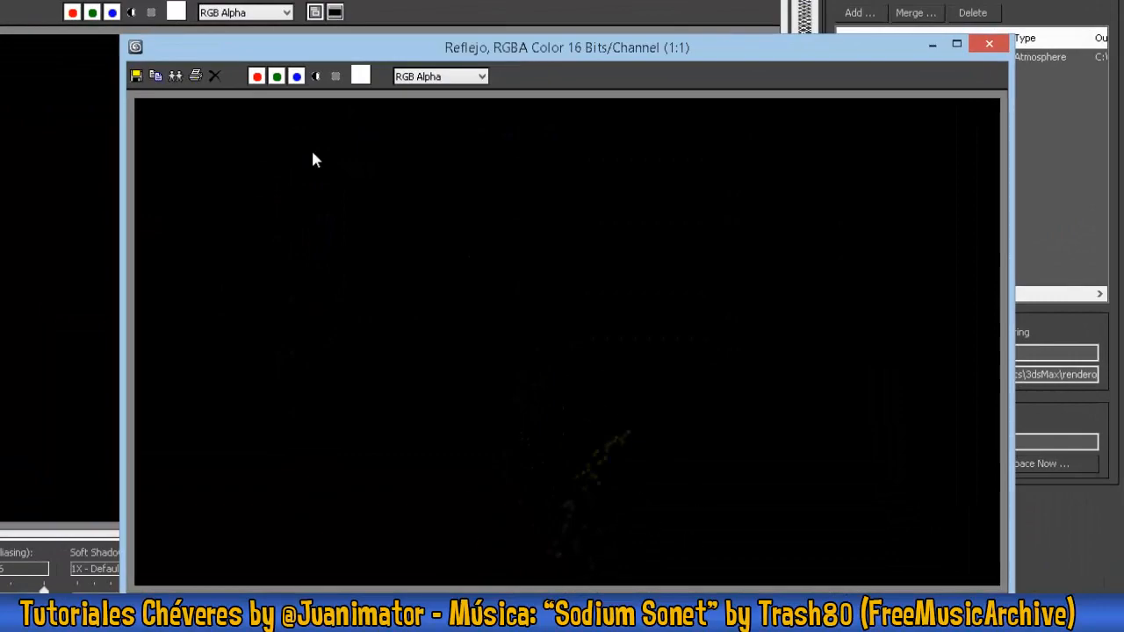
- Compare the color and alpha channels of the rendered Reflejo element, and close its image
click(317, 78)
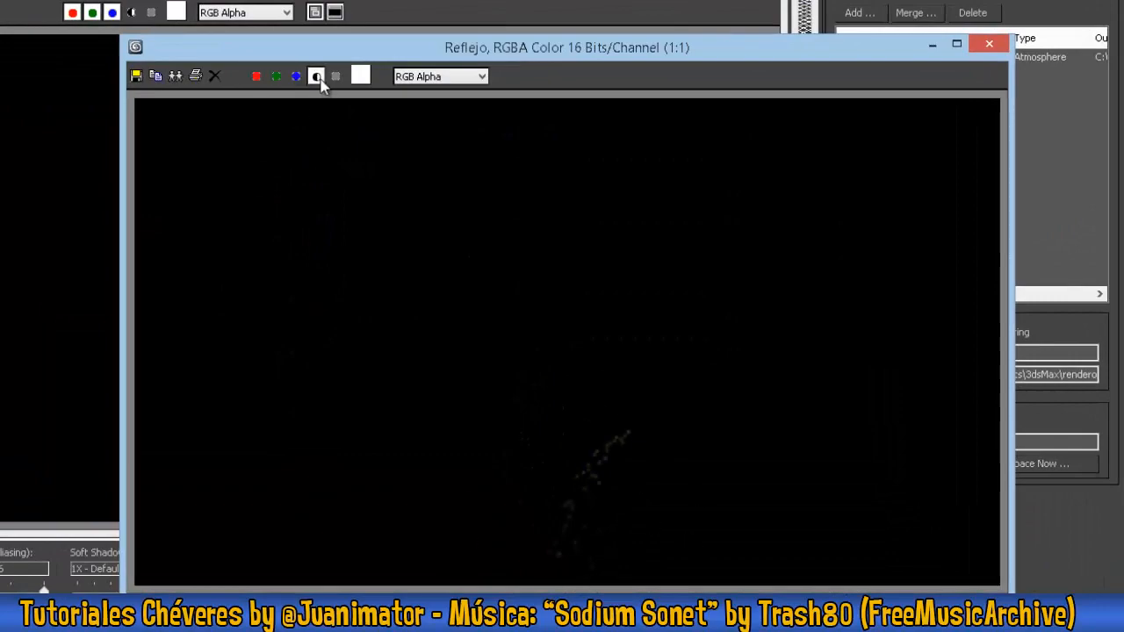
click(317, 77)
click(317, 77)
click(317, 77)
click(317, 77)
click(321, 78)
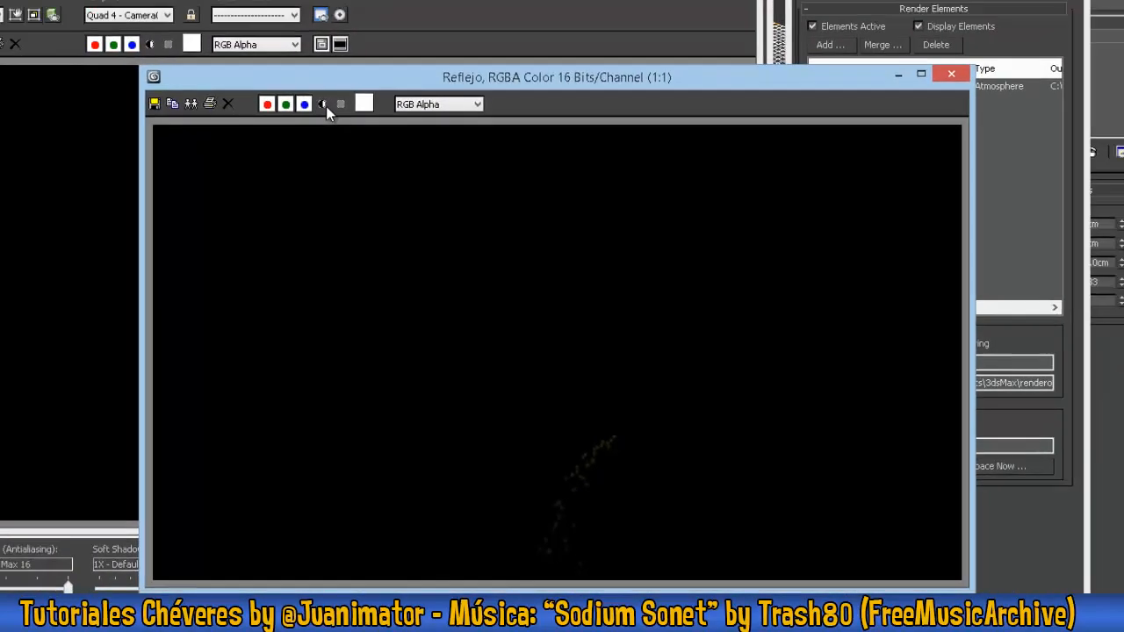
click(989, 44)
- Add a Blend render element named Particulas and render frame 58 to view its separate pass
click(865, 13)
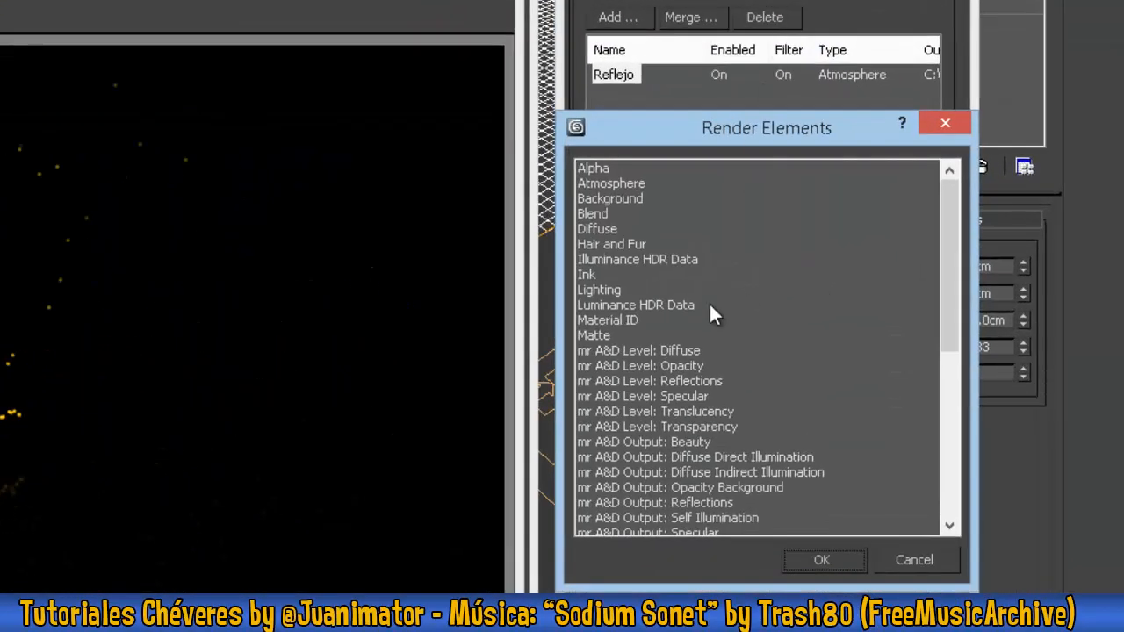
double_click(600, 215)
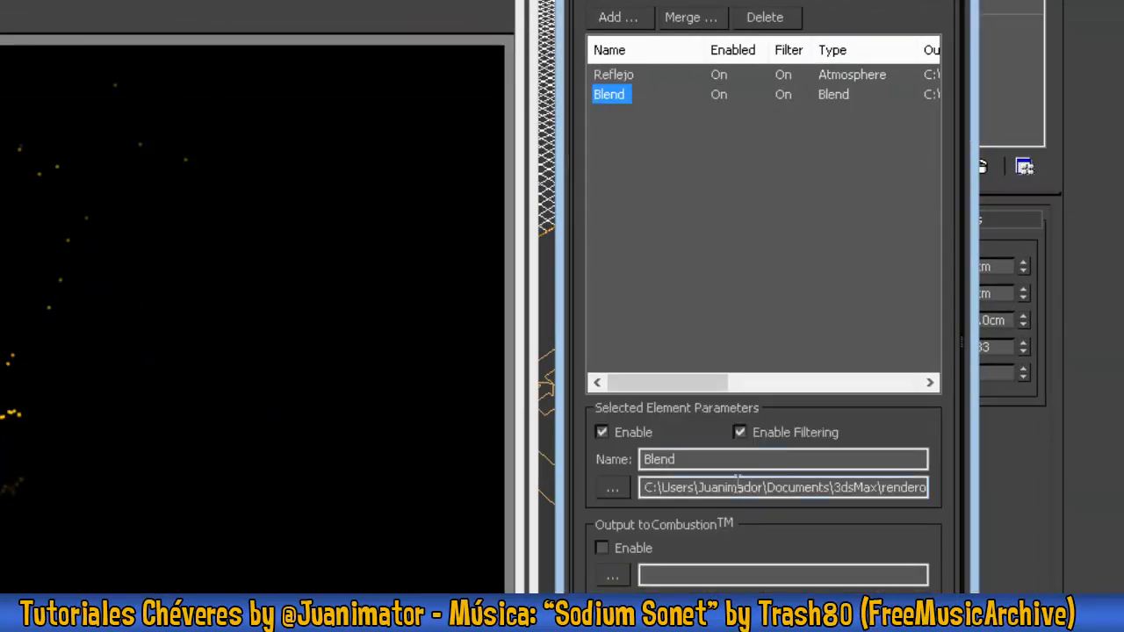
double_click(714, 459)
text(Particulas)
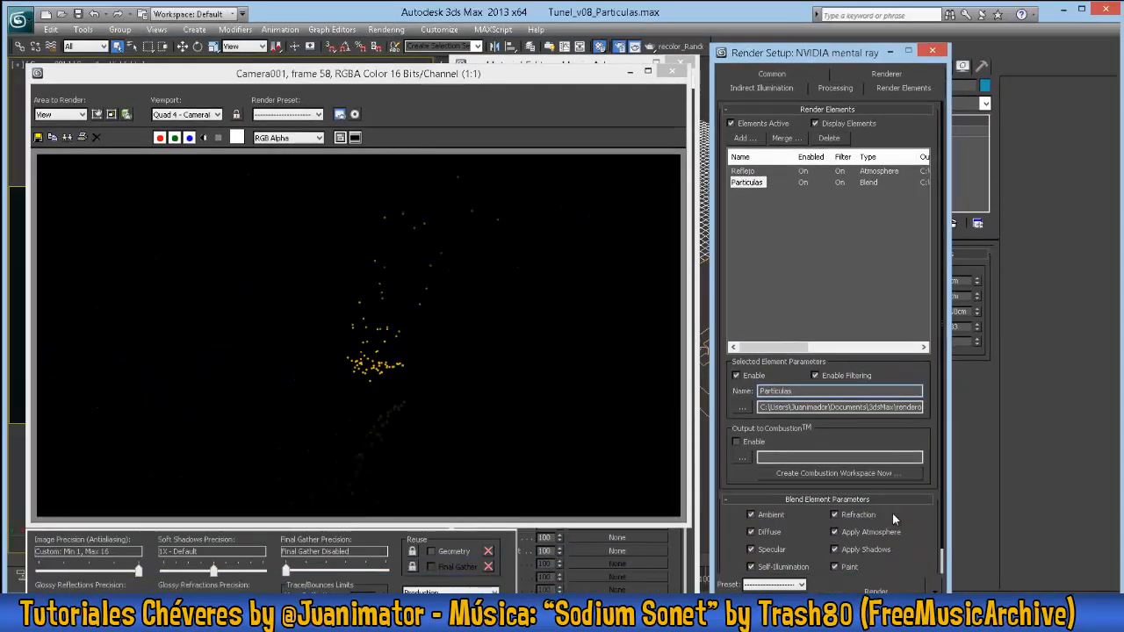
click(916, 588)
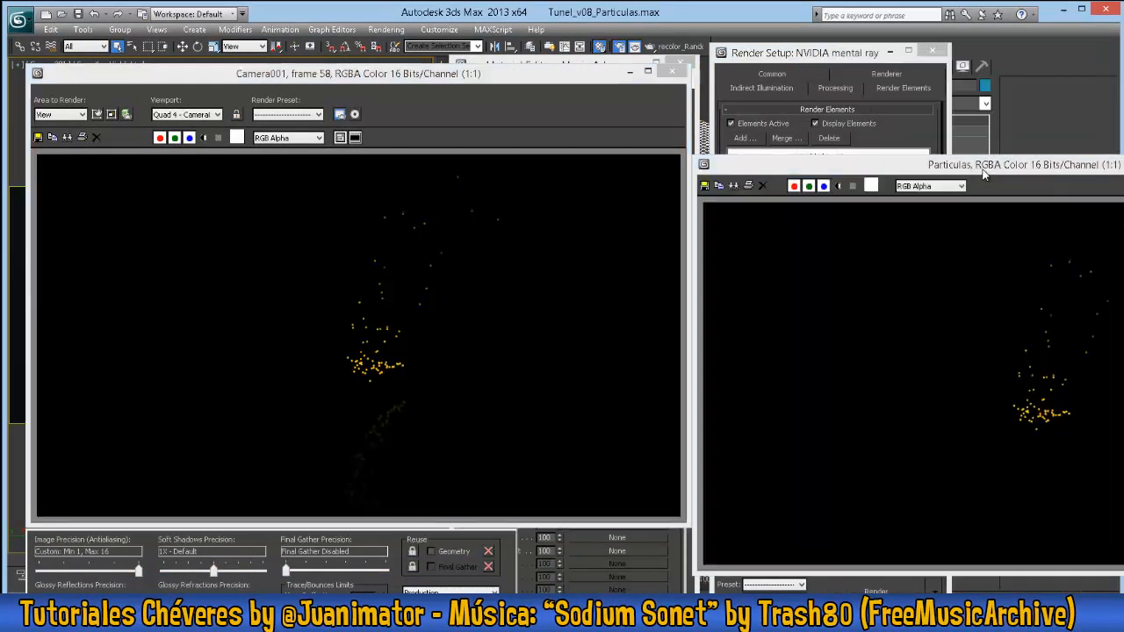
drag(983, 174, 382, 120)
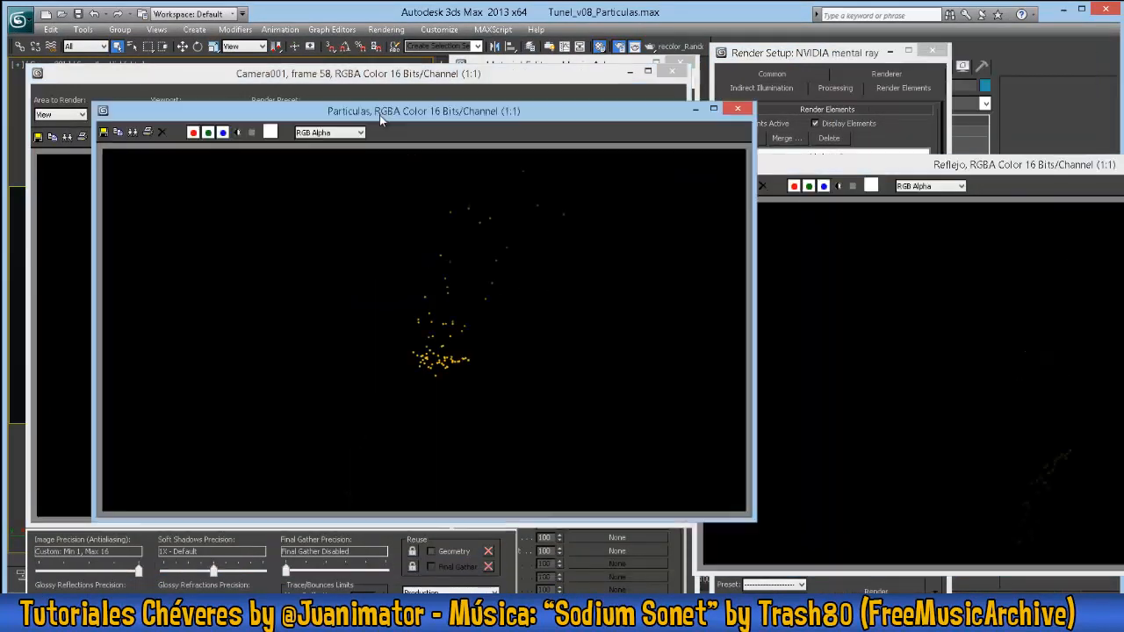
- Inspect the Particulas element's alpha, compare its image with the Reflejo pass and the full camera render, and close all three images
click(238, 132)
click(238, 132)
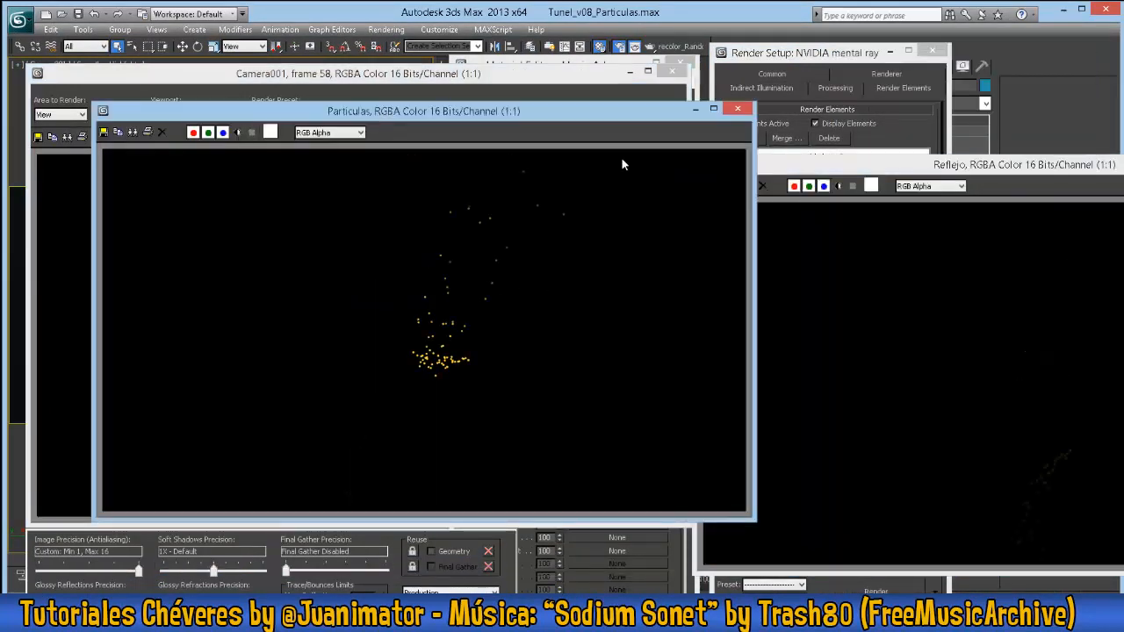
drag(863, 167, 246, 171)
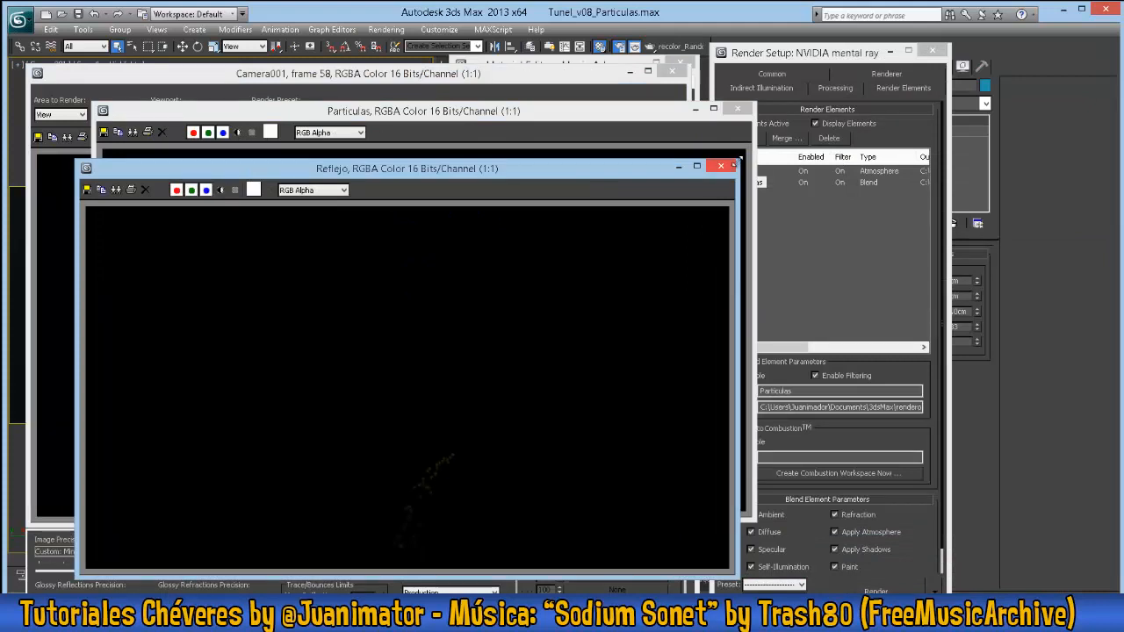
click(721, 166)
click(738, 108)
drag(615, 82, 668, 88)
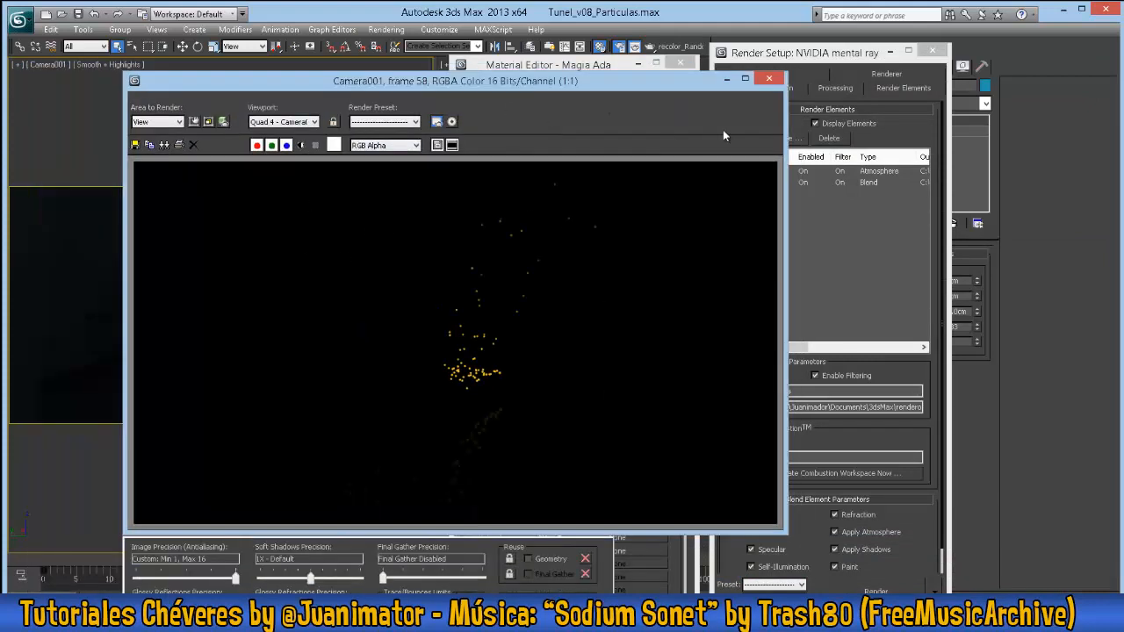
click(769, 79)
- Set the render time output to Active Time Segment and review the main output file and the render elements' settings
click(790, 74)
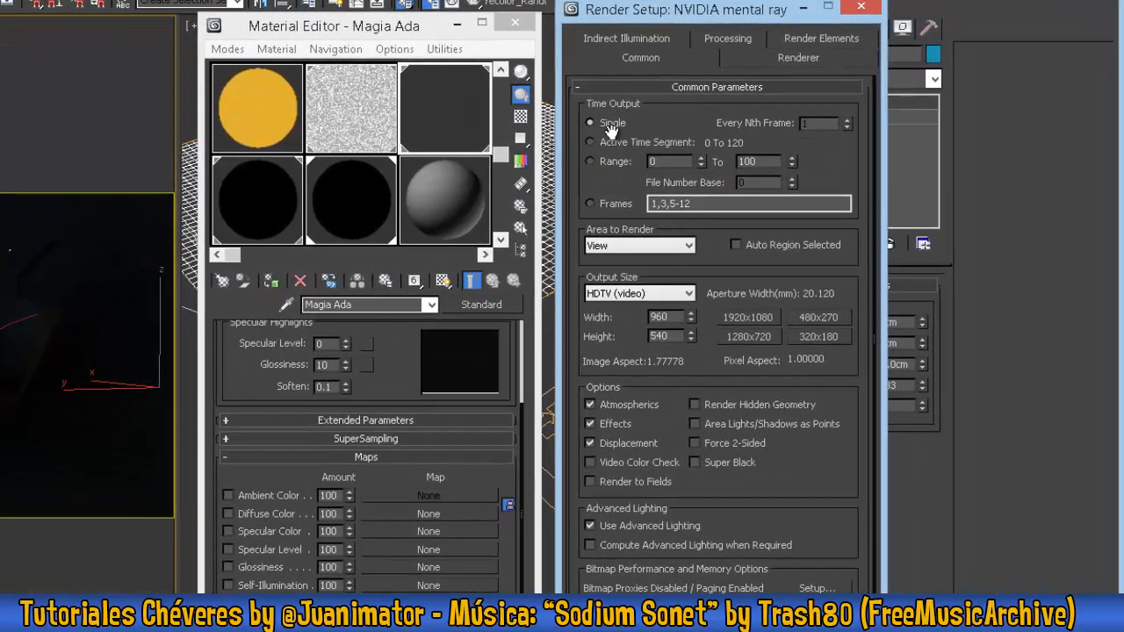
click(622, 144)
drag(841, 477, 838, 343)
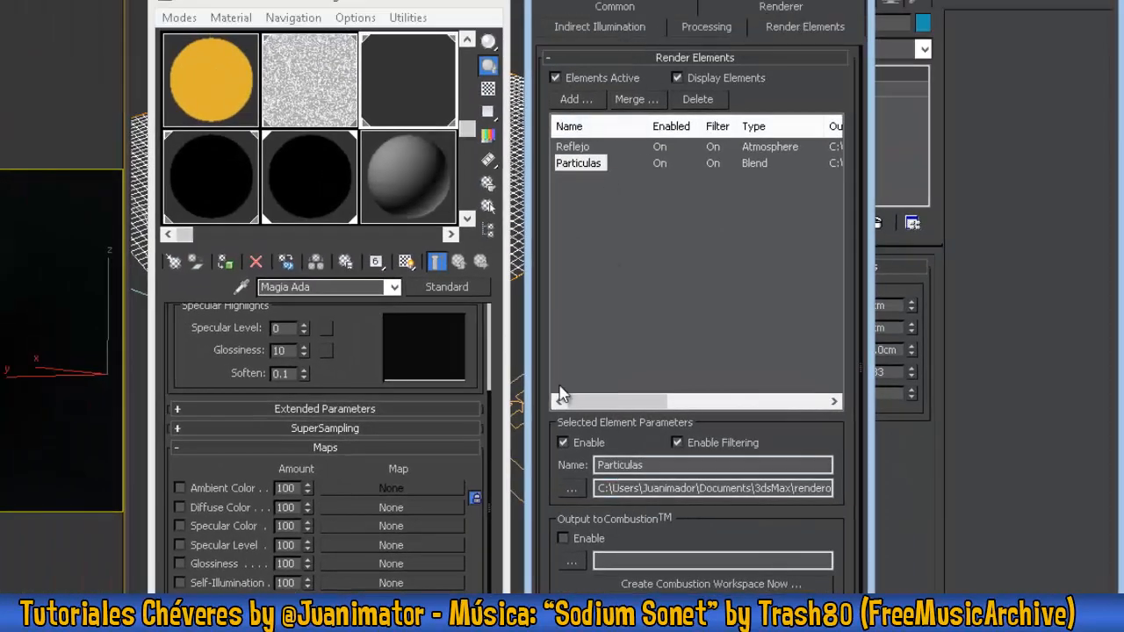
click(597, 7)
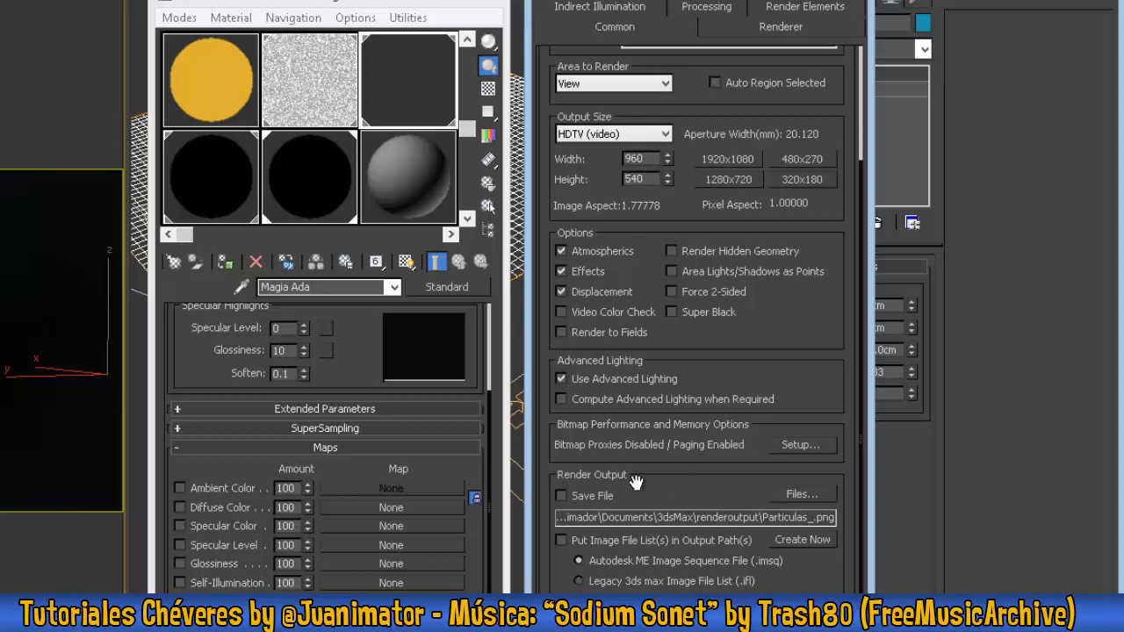
click(821, 7)
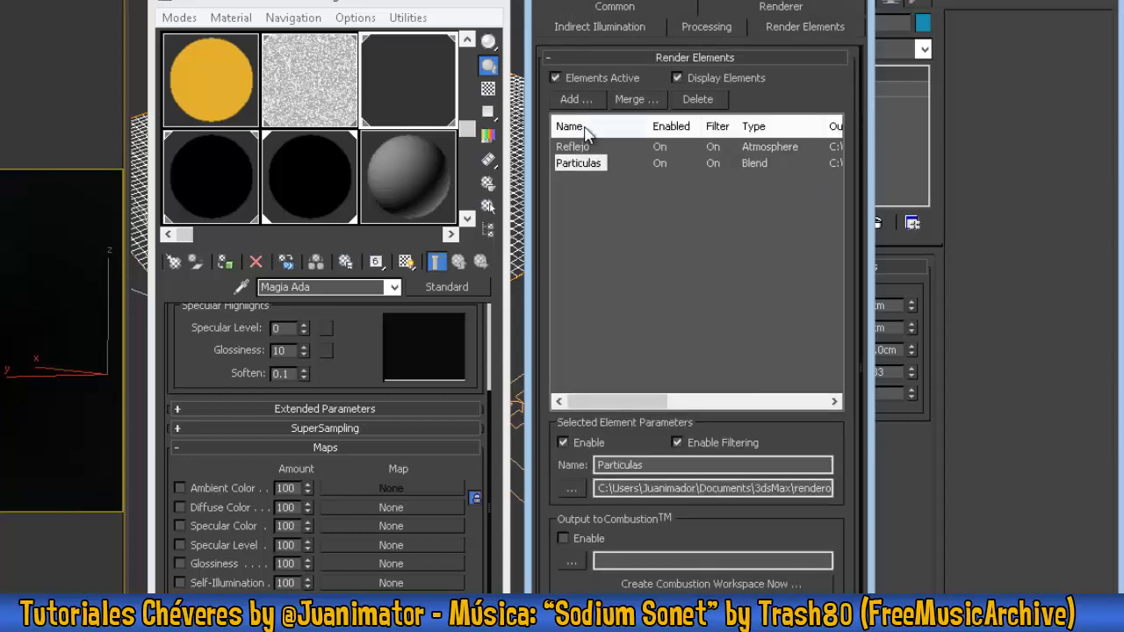